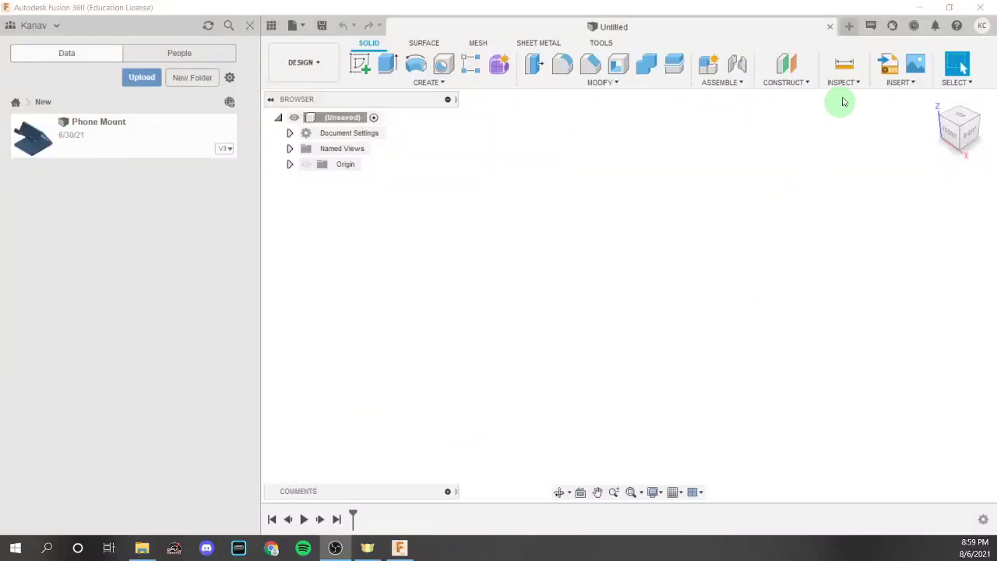
Step: Open the CONSTRUCT menu of plane, axis and point tools in the empty design
left_click(805, 82)
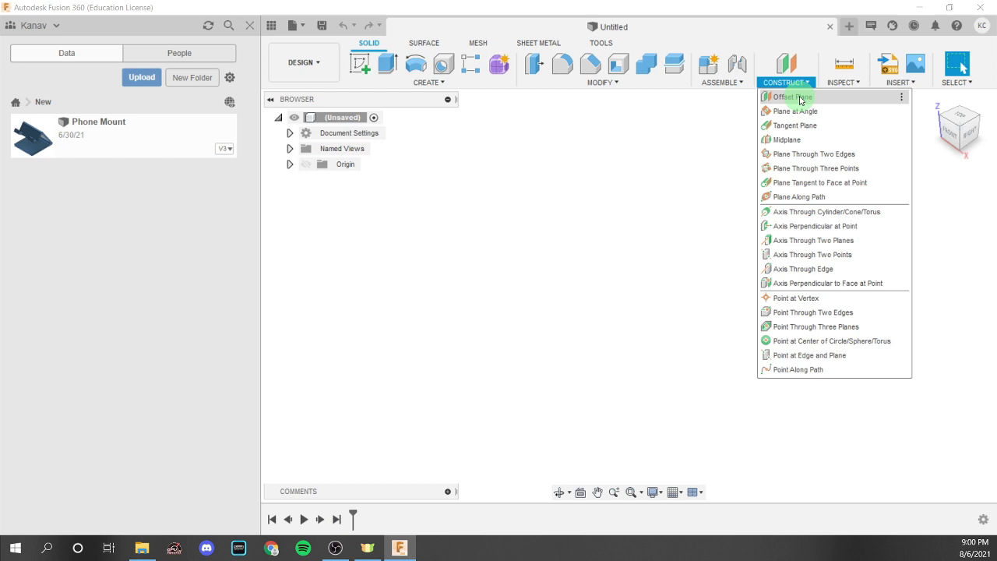
Step: Create an offset plane 50 mm from the XY plane, keeping the Distance extent
left_click(801, 98)
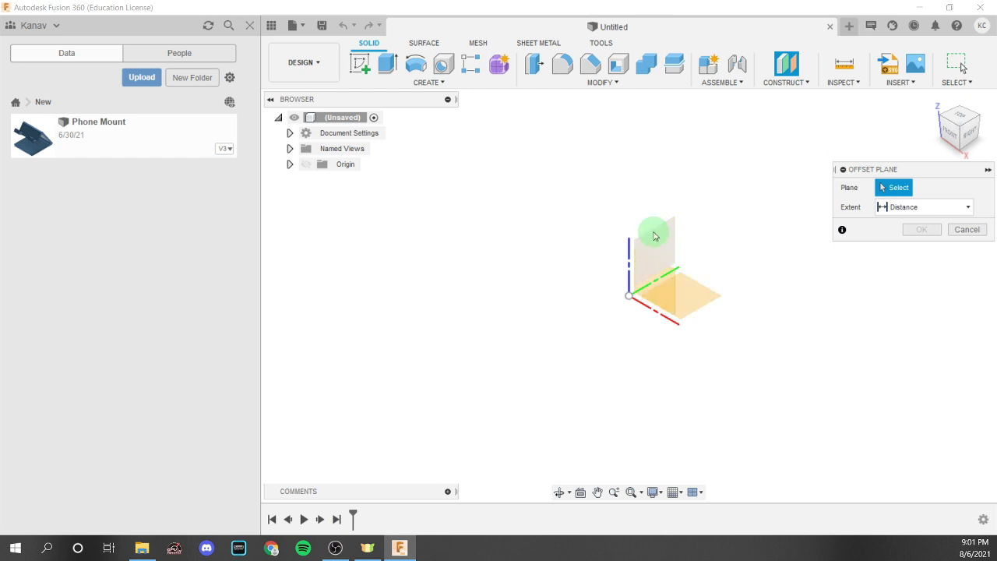
left_click(688, 298)
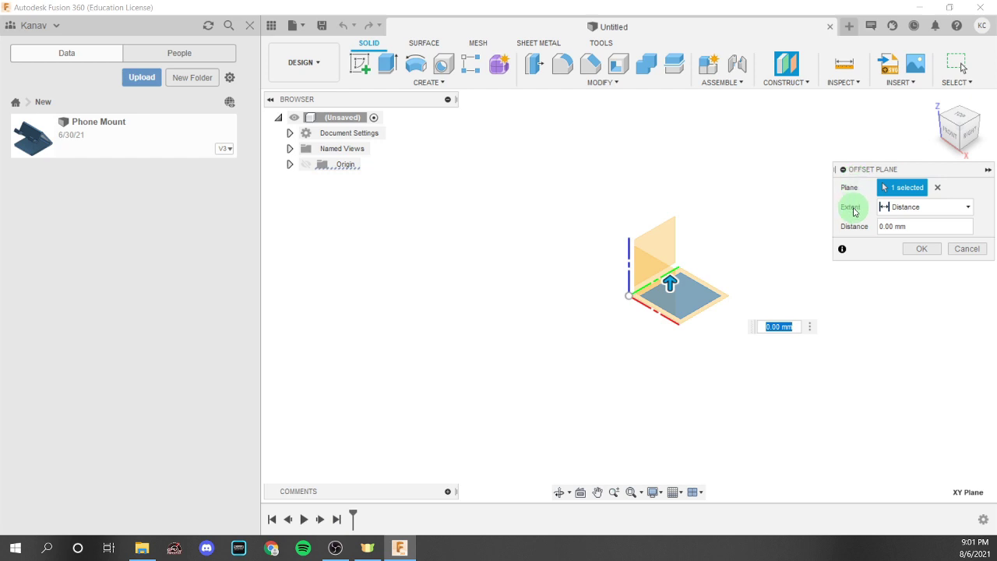
left_click(904, 206)
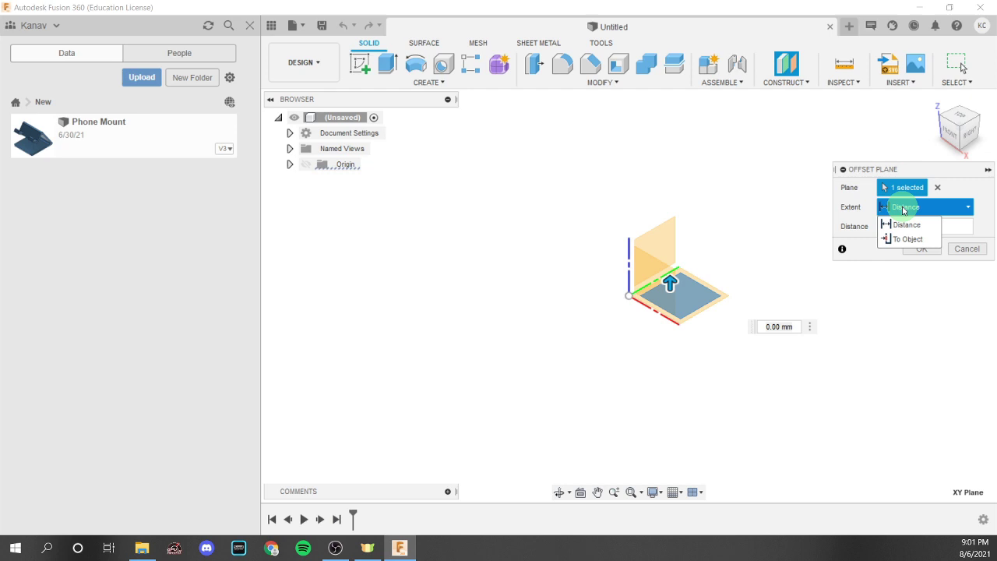
left_click(904, 208)
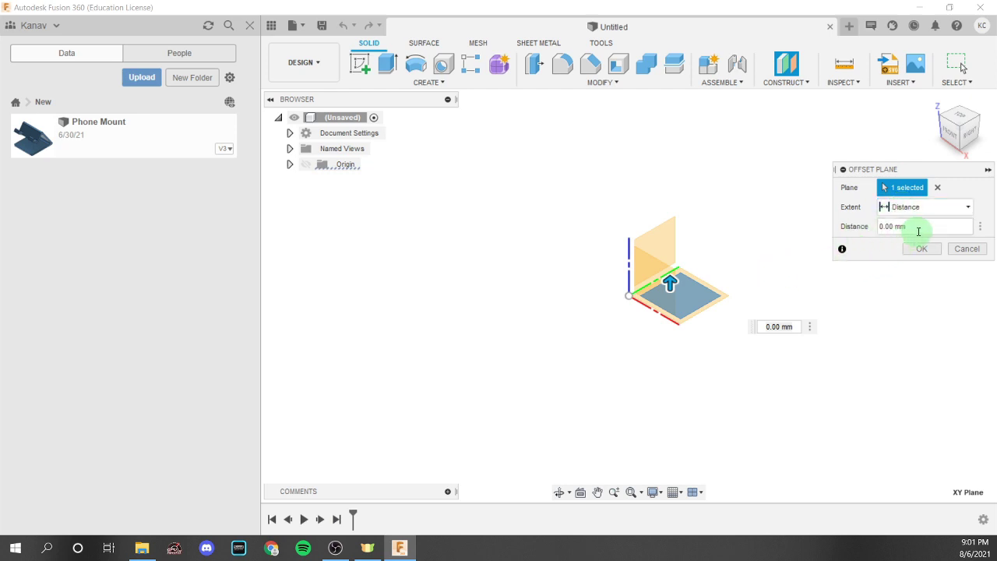
left_click(918, 231)
type("50")
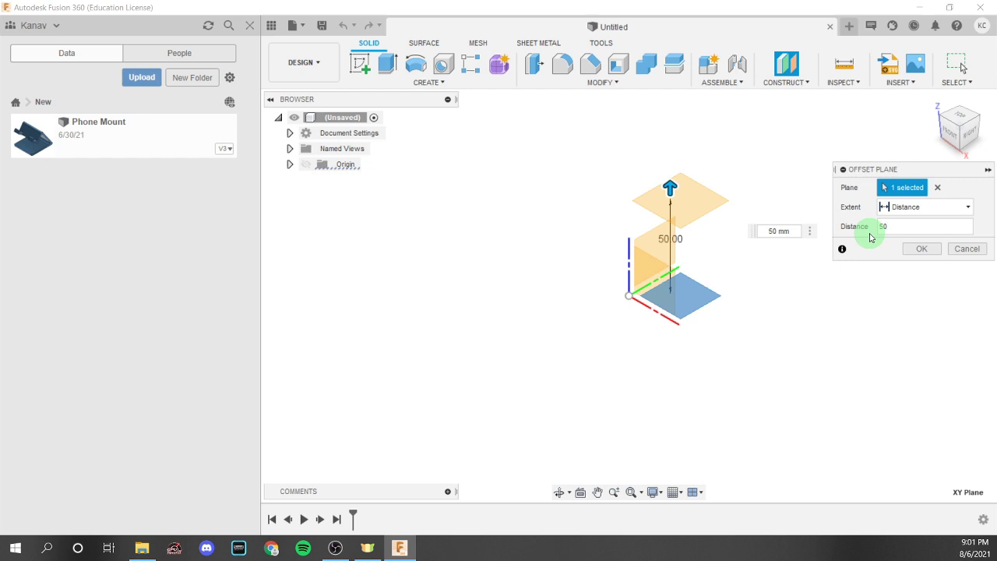
left_click(926, 247)
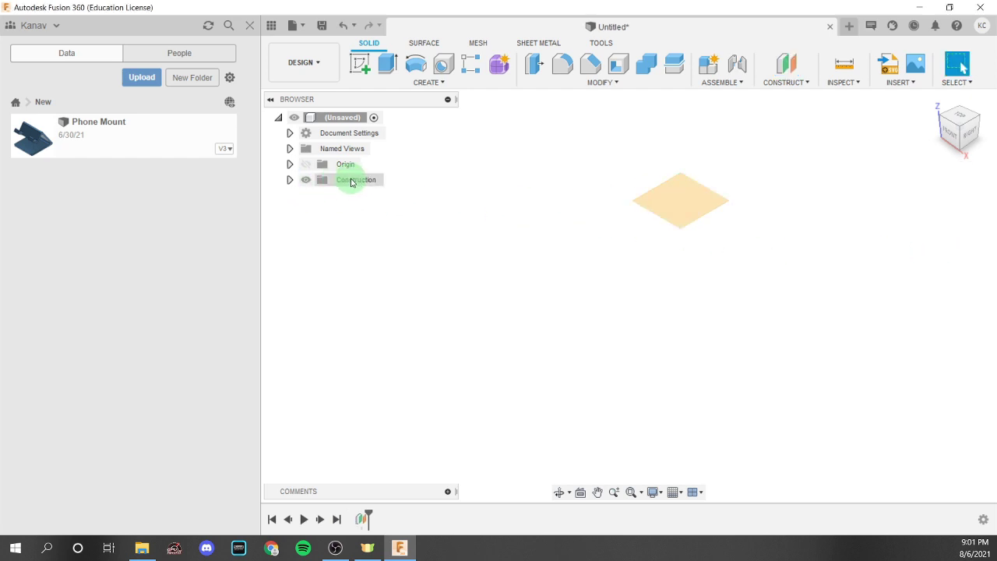
Step: Start a sketch on Plane1 with the origin planes and axes shown, orbiting to view it
left_click(292, 181)
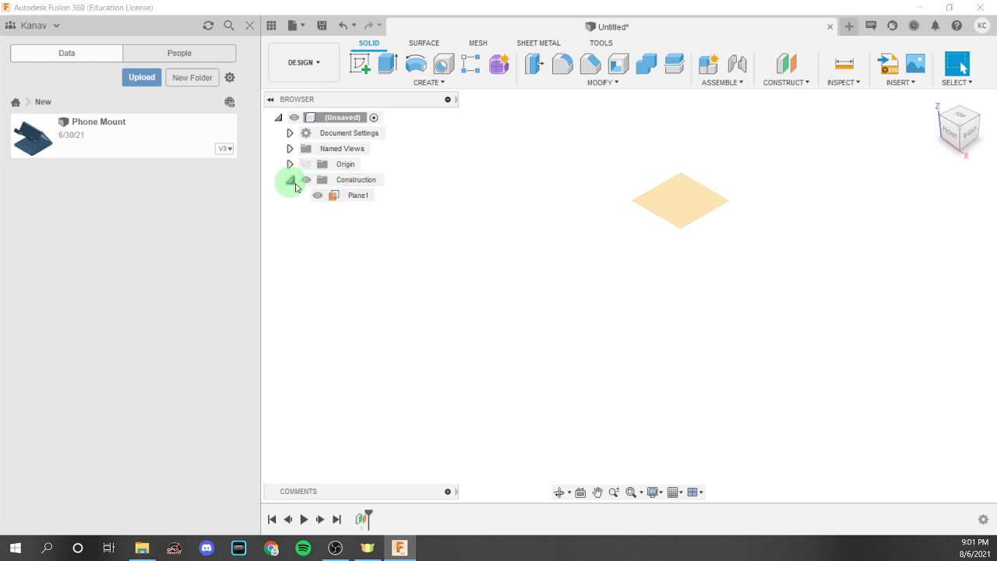
left_click(315, 168)
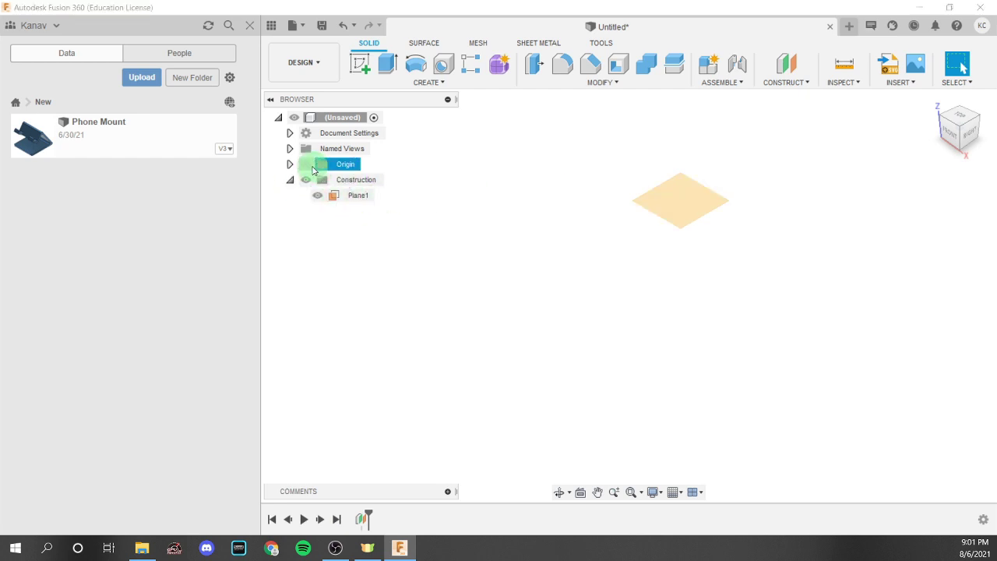
left_click(360, 69)
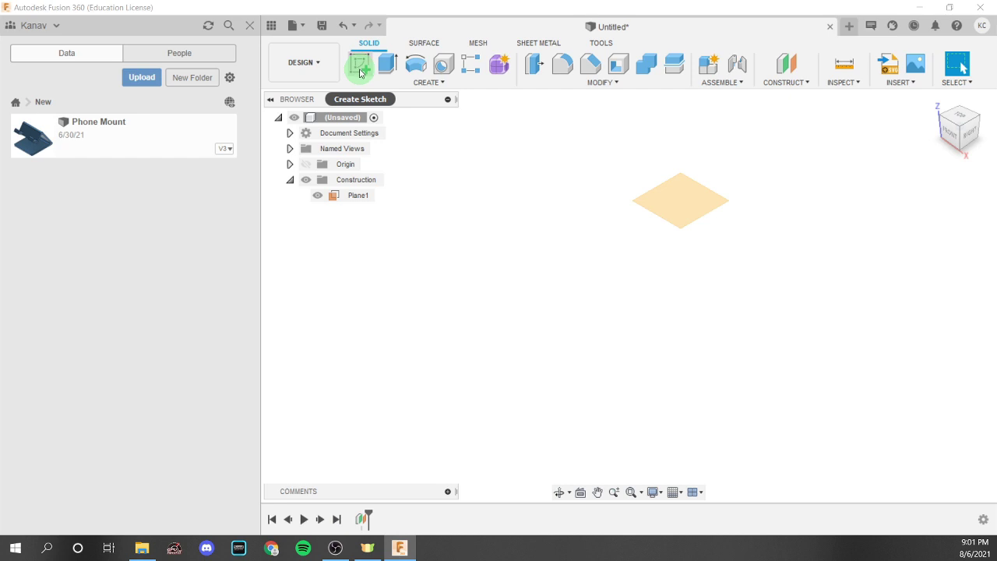
left_click(360, 69)
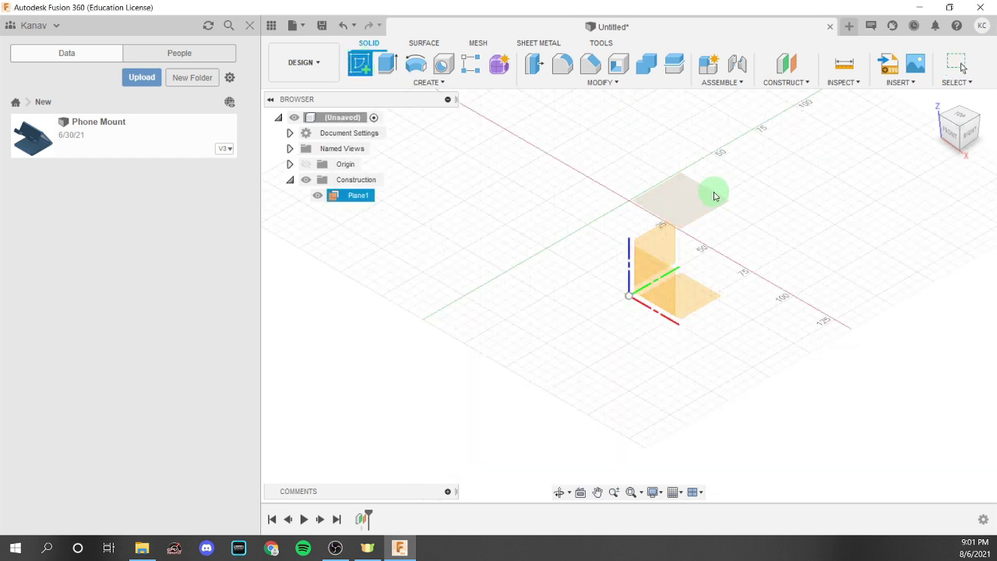
left_click(686, 196)
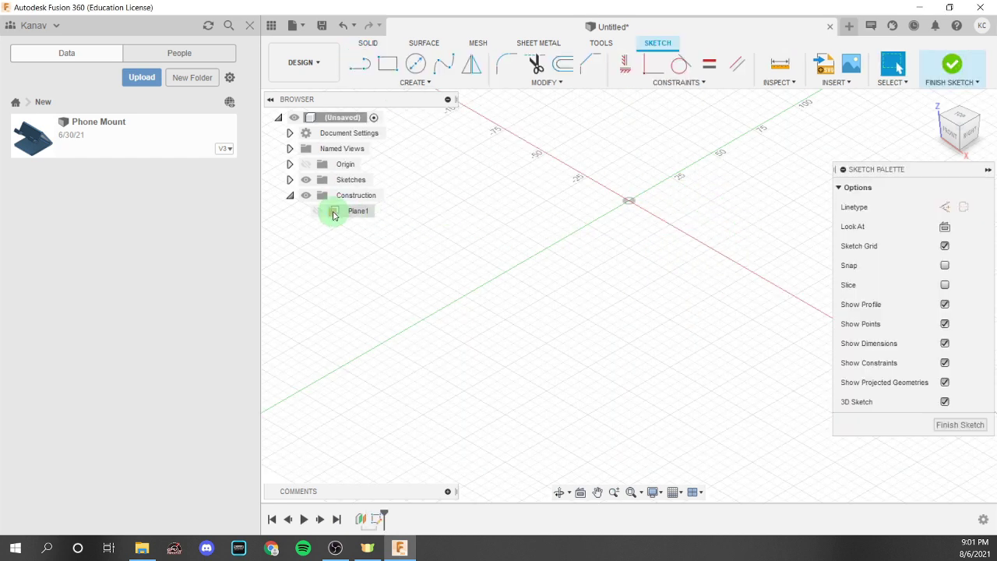
left_click(305, 163)
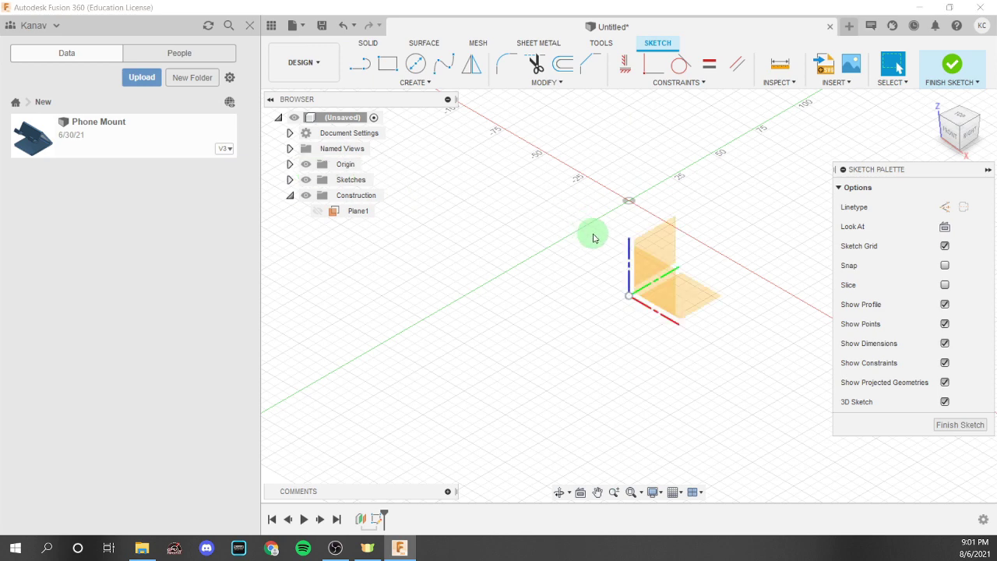
mouse_move(593, 238)
middle_mouse_down("shift")
mouse_move(574, 226)
mouse_move(576, 200)
mouse_move(592, 196)
mouse_move(569, 200)
mouse_move(581, 211)
middle_mouse_up("shift")
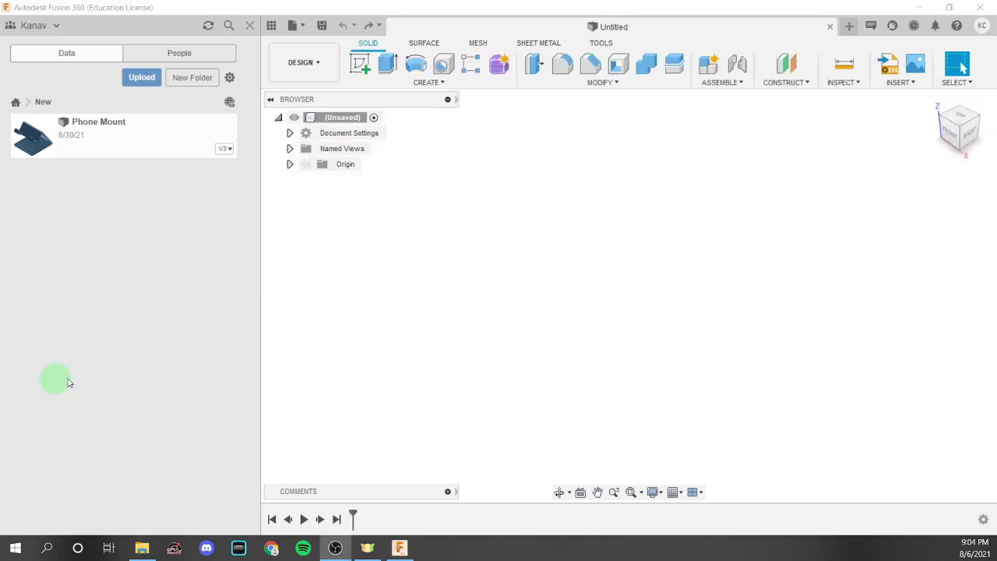
Step: Begin a Plane at Angle rotating around the Z axis
left_click(789, 81)
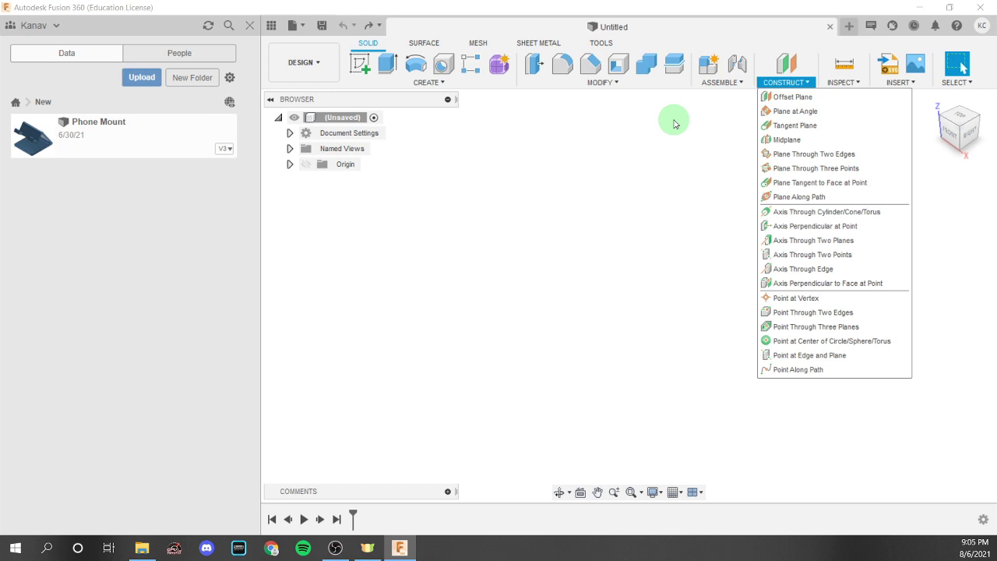
left_click(792, 112)
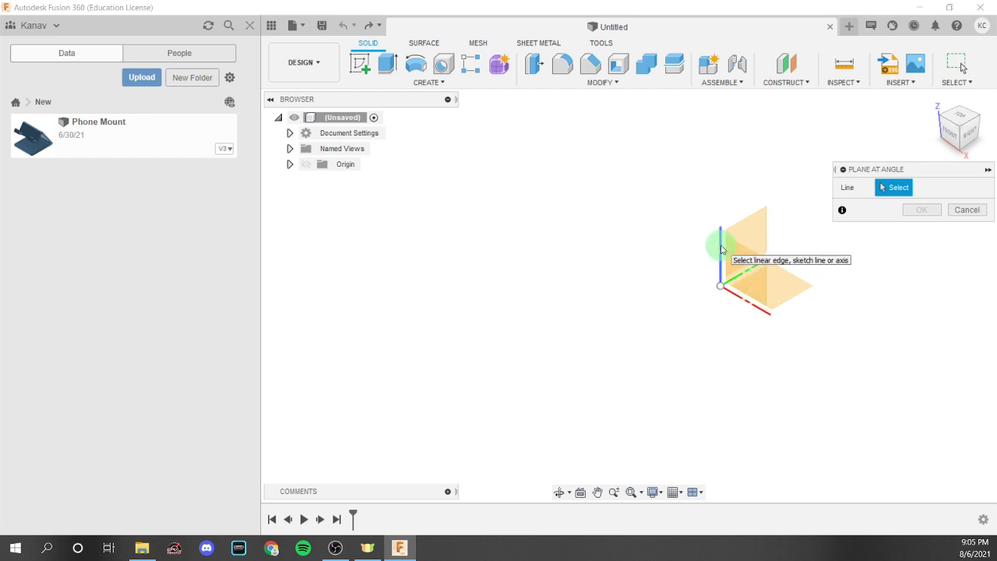
left_click(721, 249)
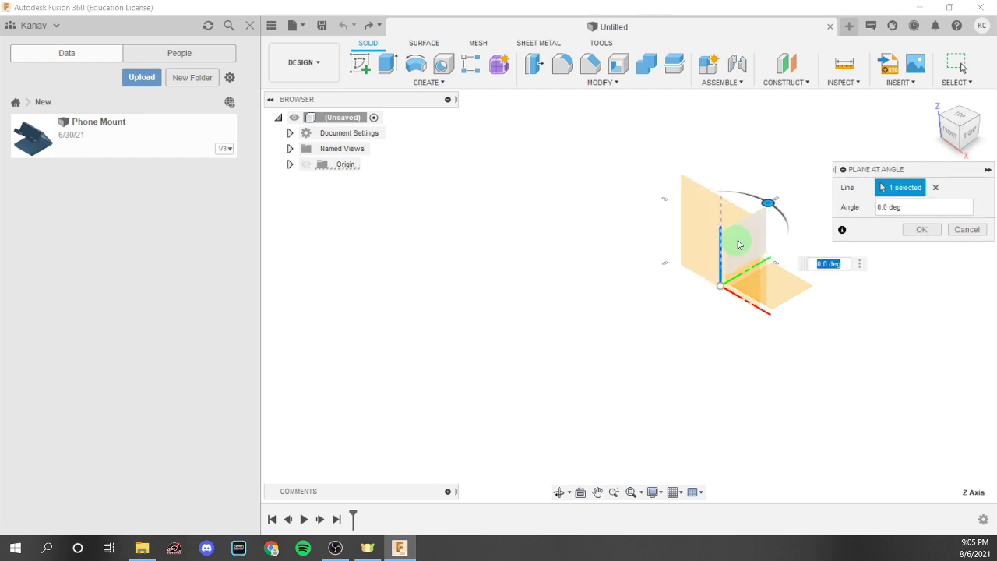
mouse_move(769, 204)
left_mouse_down()
mouse_move(784, 212)
mouse_move(785, 233)
mouse_move(763, 201)
mouse_move(772, 199)
left_mouse_up()
Step: Try 45, 30 and 100 degree angles, then set the plane to 90 degrees
type("45")
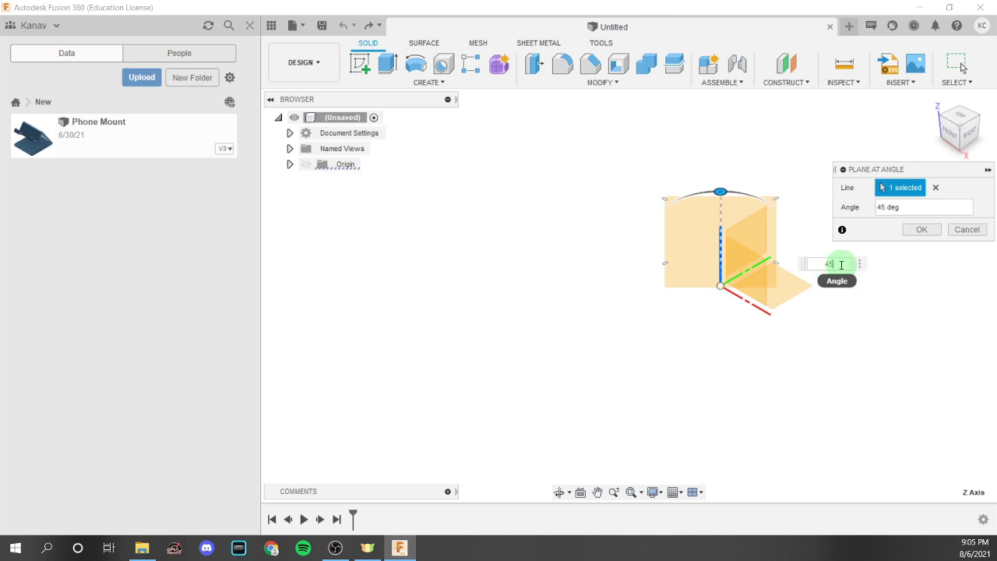
left_click(807, 270)
type("30")
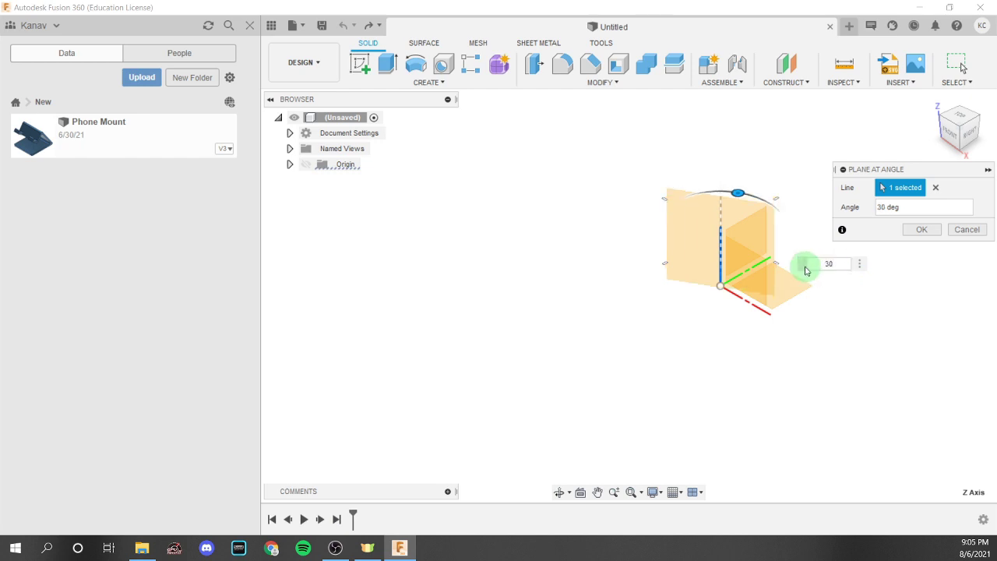
key("BackSpace")
key("BackSpace")
type("100")
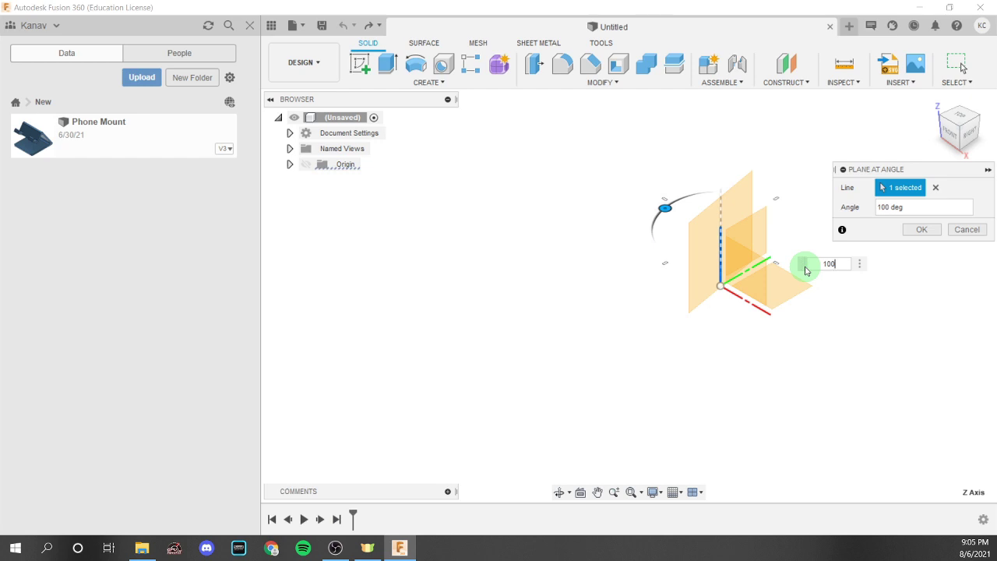
key("BackSpace")
key("BackSpace")
key("BackSpace")
type("90")
key("Return")
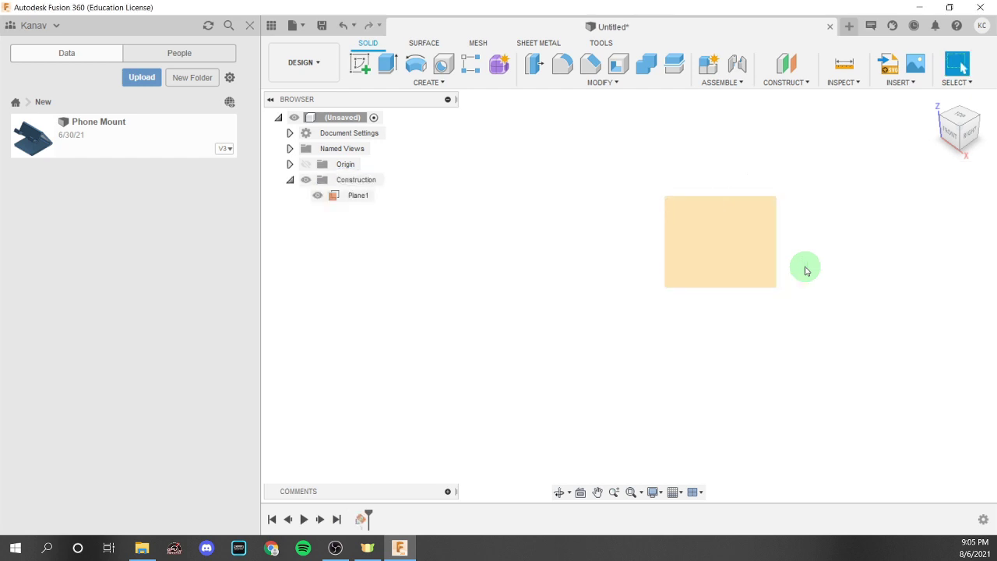
left_click(360, 64)
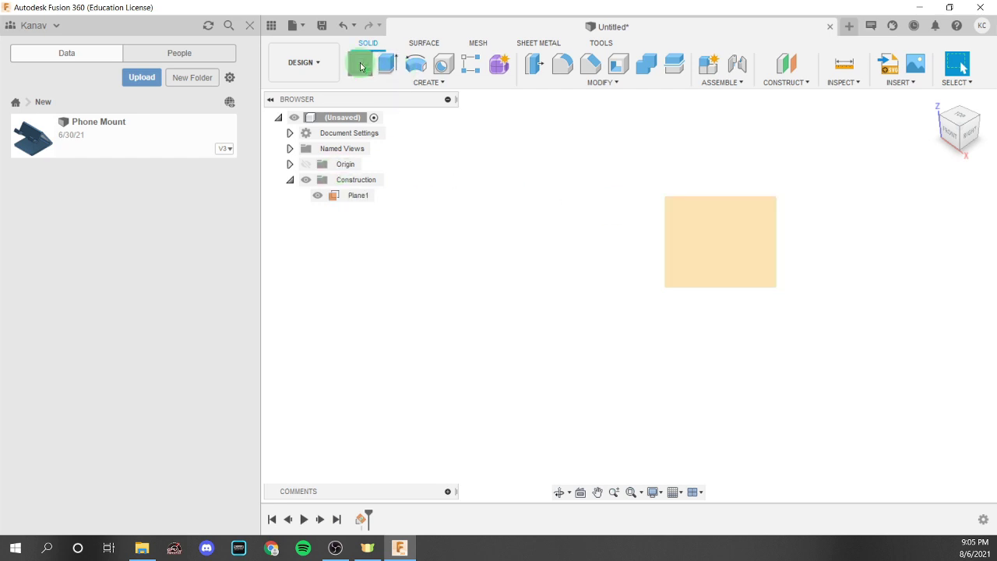
left_click(698, 226)
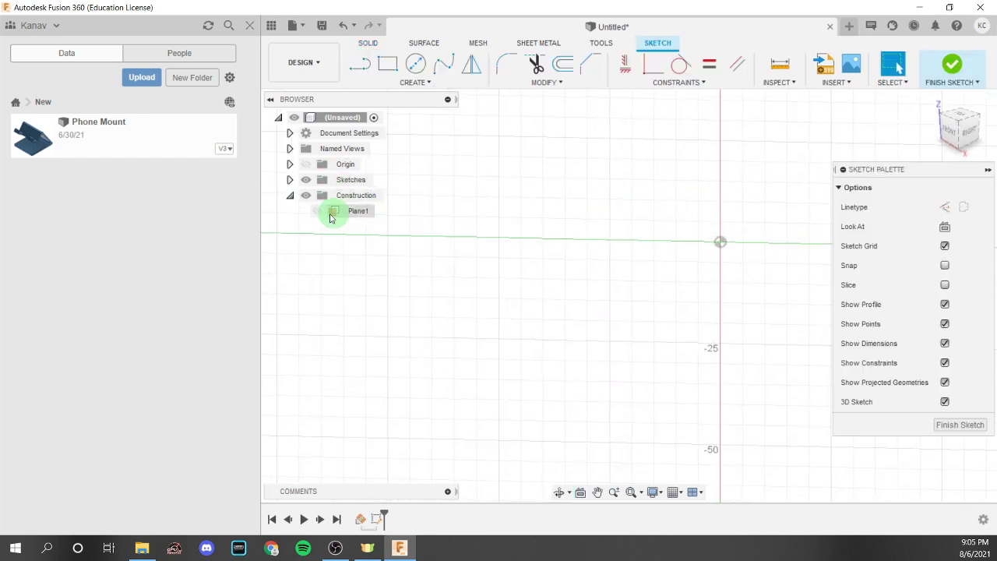
left_click(321, 215)
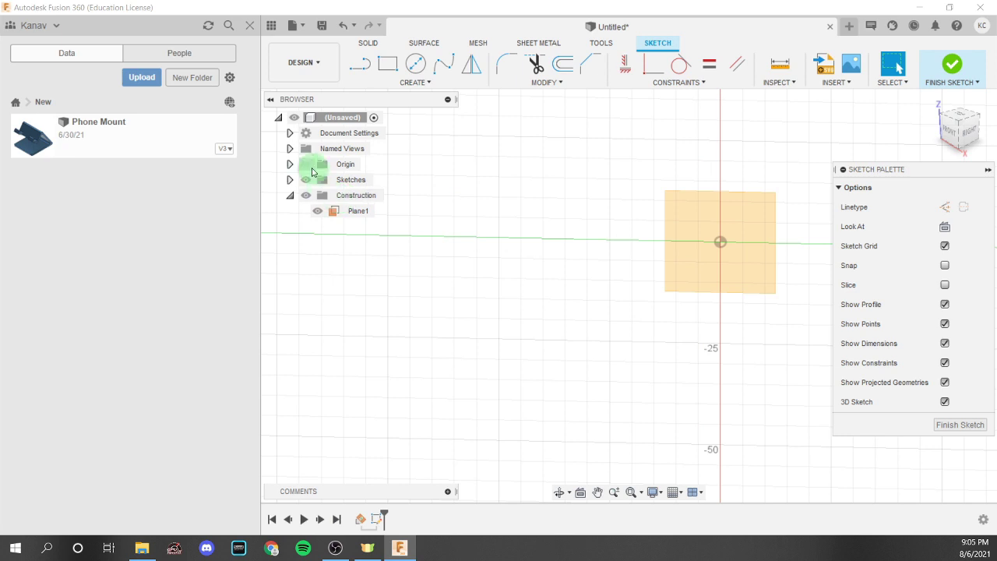
left_click(308, 167)
mouse_move(538, 214)
middle_mouse_down("shift")
mouse_move(595, 241)
mouse_move(563, 249)
mouse_move(702, 265)
middle_mouse_up("shift")
left_click(725, 269)
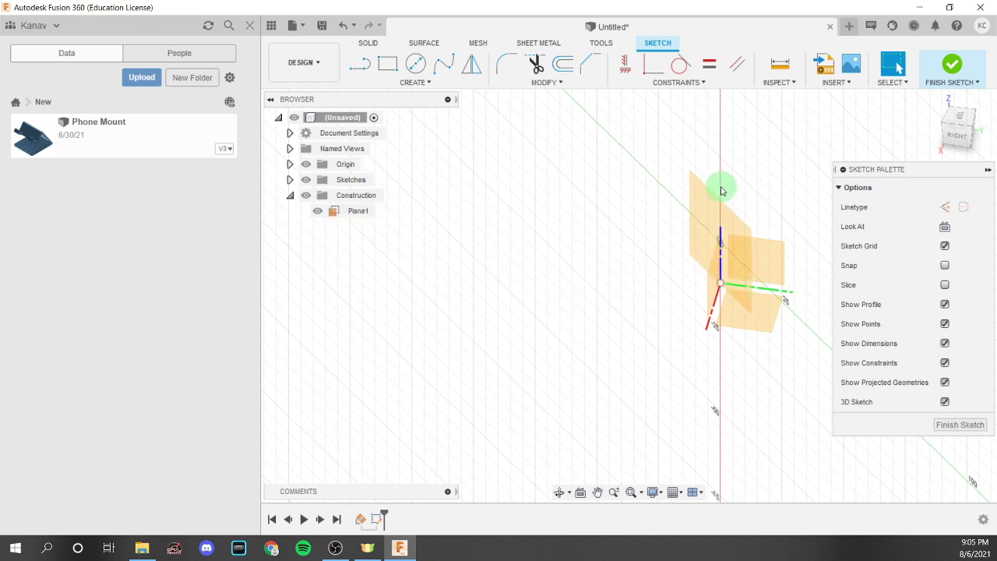
key("ctrl+z")
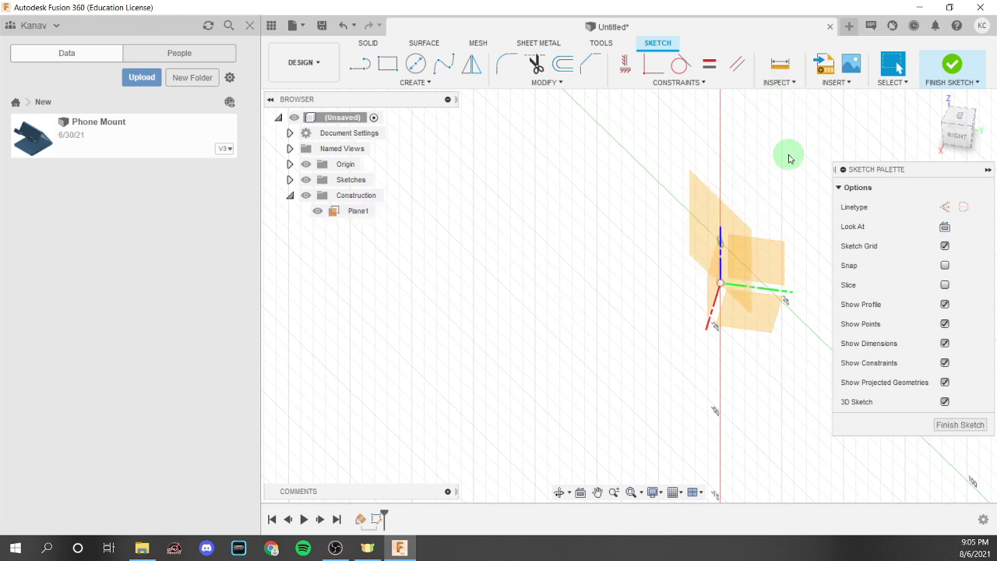
left_click(783, 83)
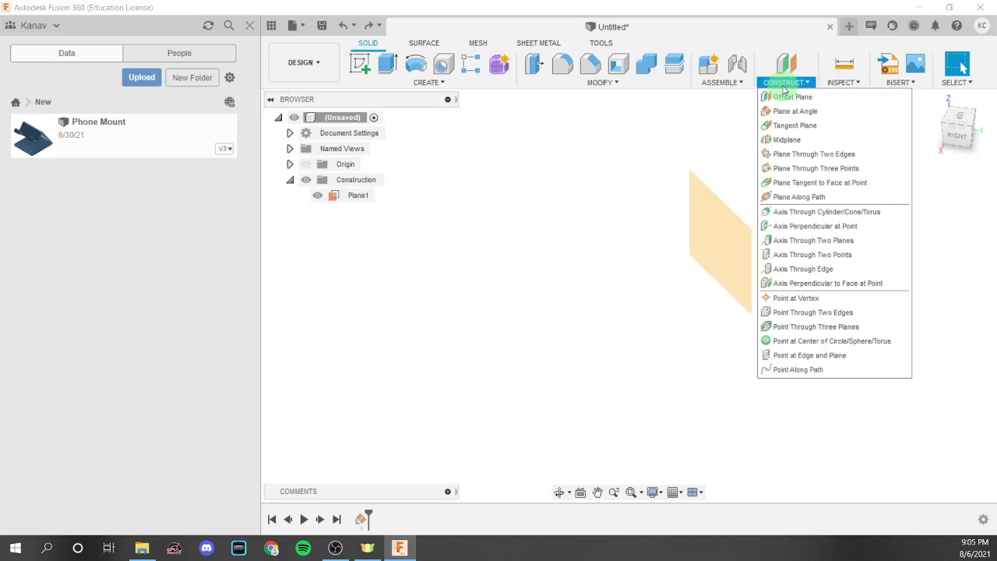
left_click(784, 83)
left_click(147, 230)
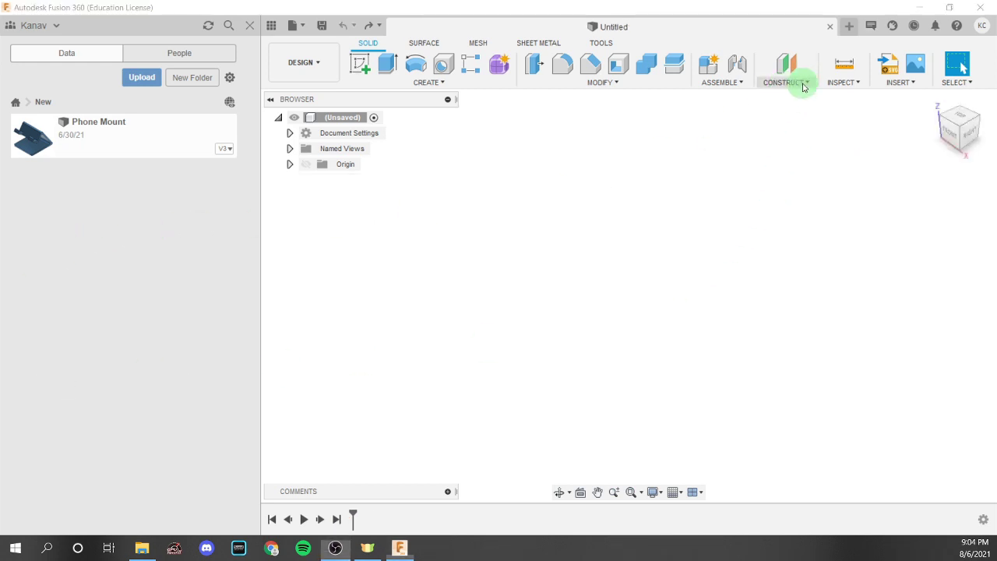
Step: Begin a Plane at Angle using the Z axis as the rotation line
left_click(803, 84)
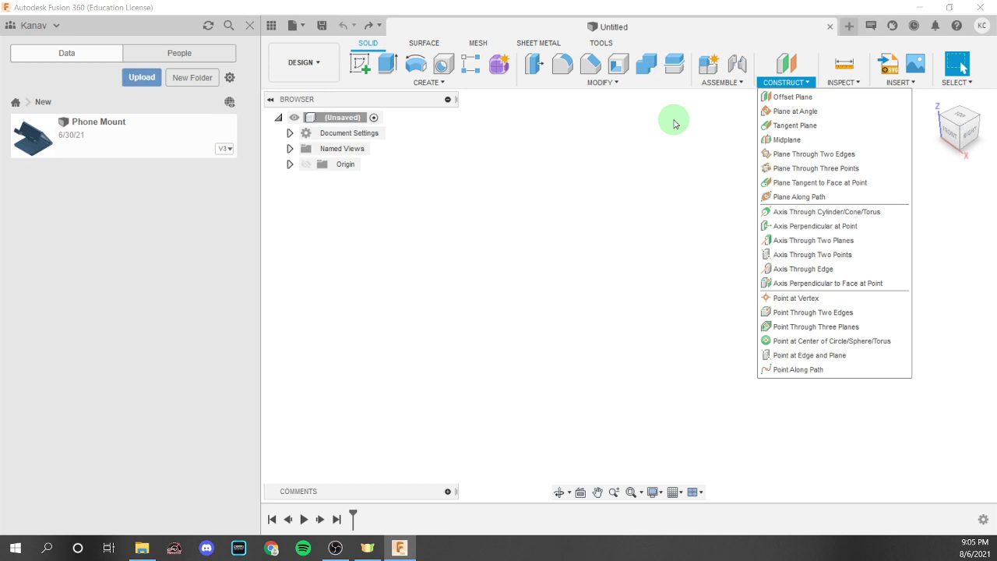
left_click(789, 113)
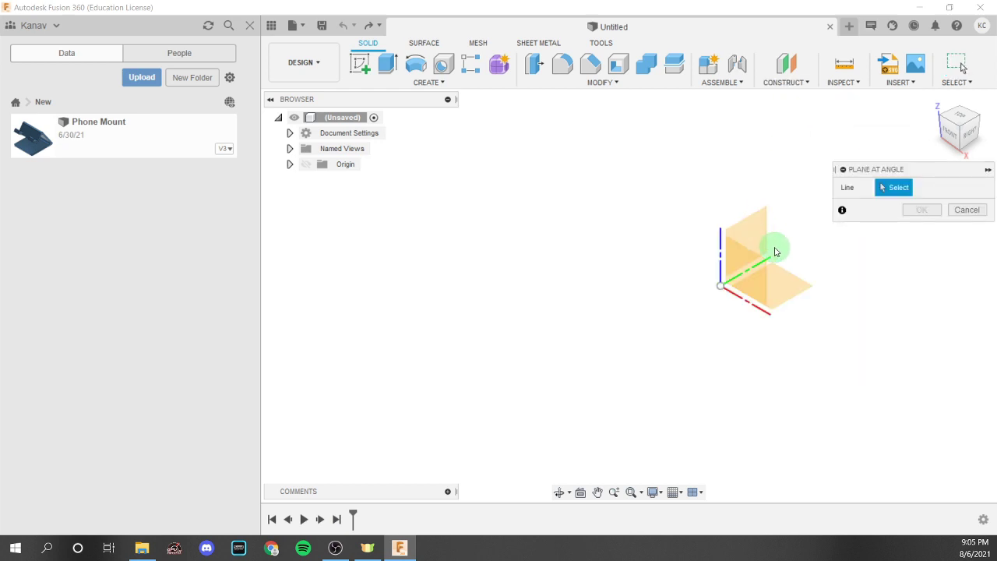
left_click(722, 250)
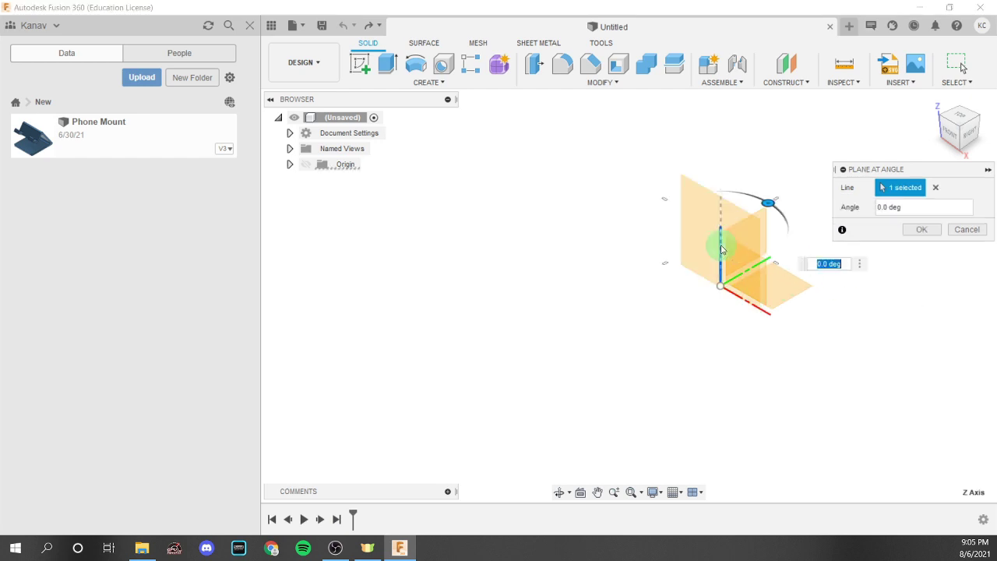
mouse_move(770, 205)
left_mouse_down()
mouse_move(781, 209)
mouse_move(783, 236)
mouse_move(758, 198)
mouse_move(771, 200)
left_mouse_up()
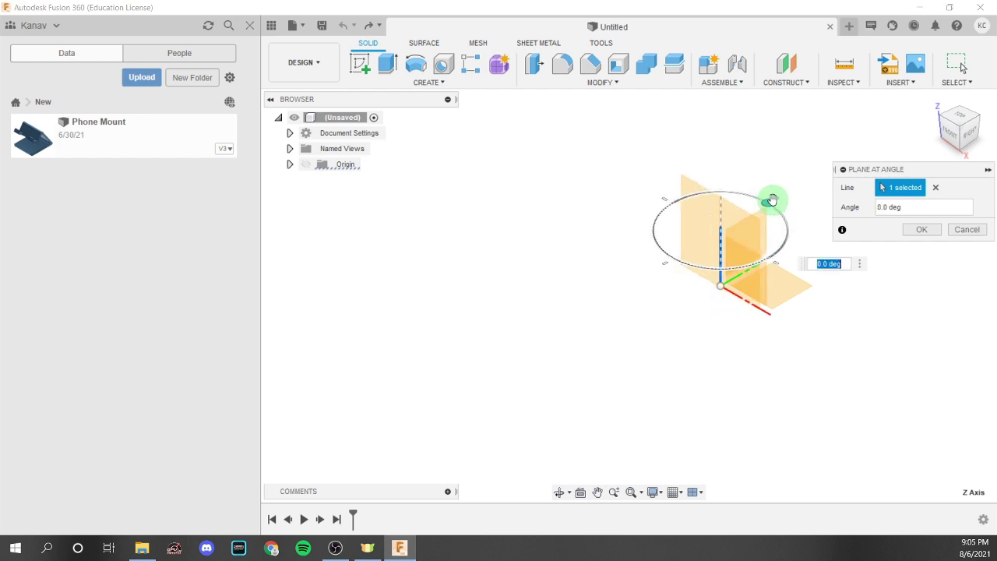
Step: Set the plane angle to 45 degrees after trying 30 and 100, and confirm Plane1
type("45")
key("Return")
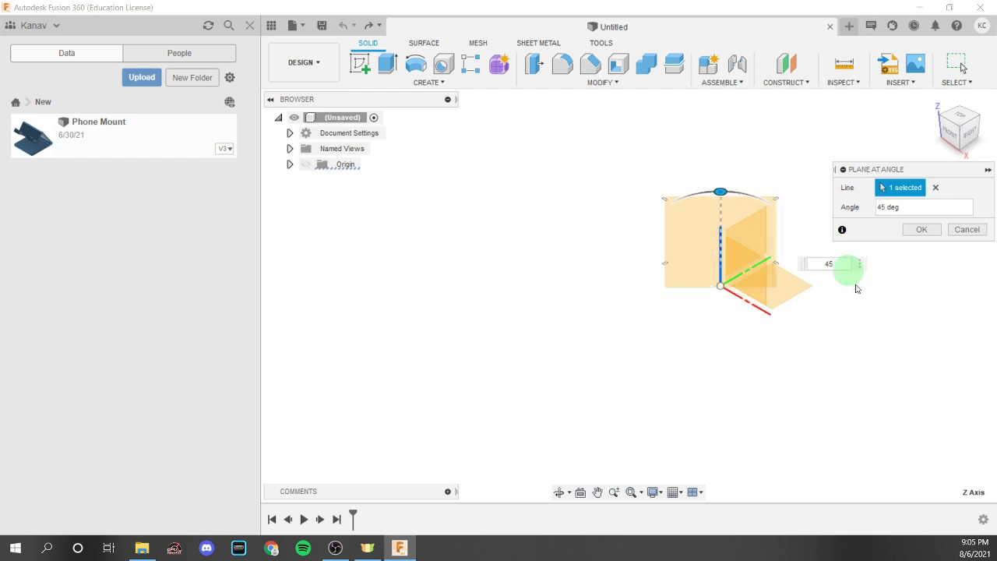
left_click(807, 270)
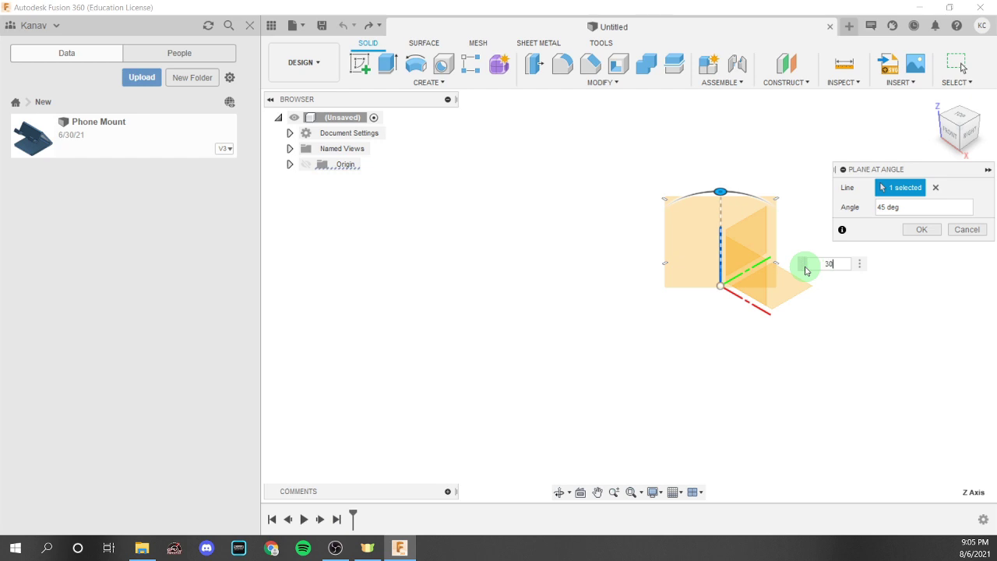
key("Return")
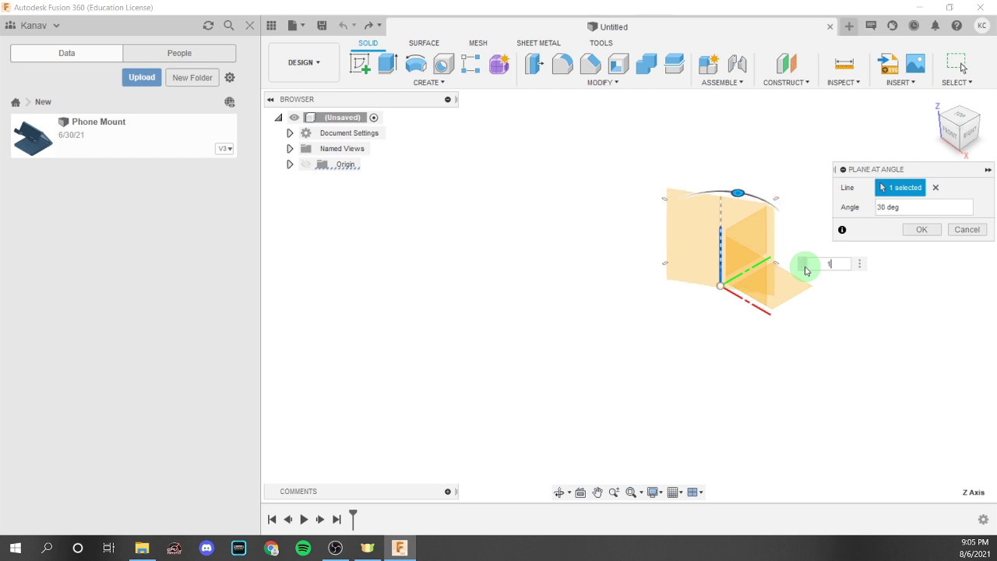
type("100")
key("Return")
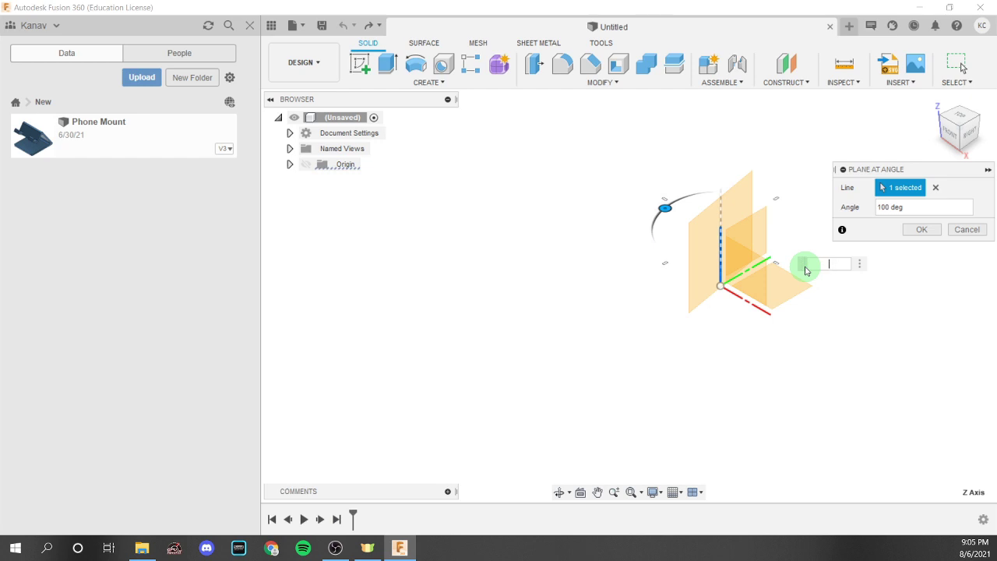
key("Return")
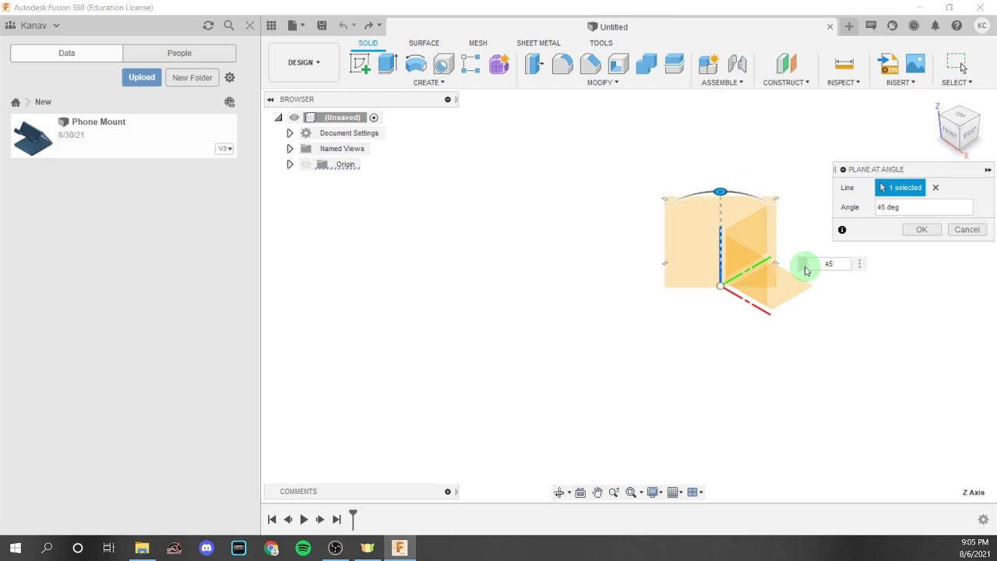
key("Return")
Step: Start a sketch on Plane1 with the origin shown, viewed at an angled 3-D orbit
left_click(360, 65)
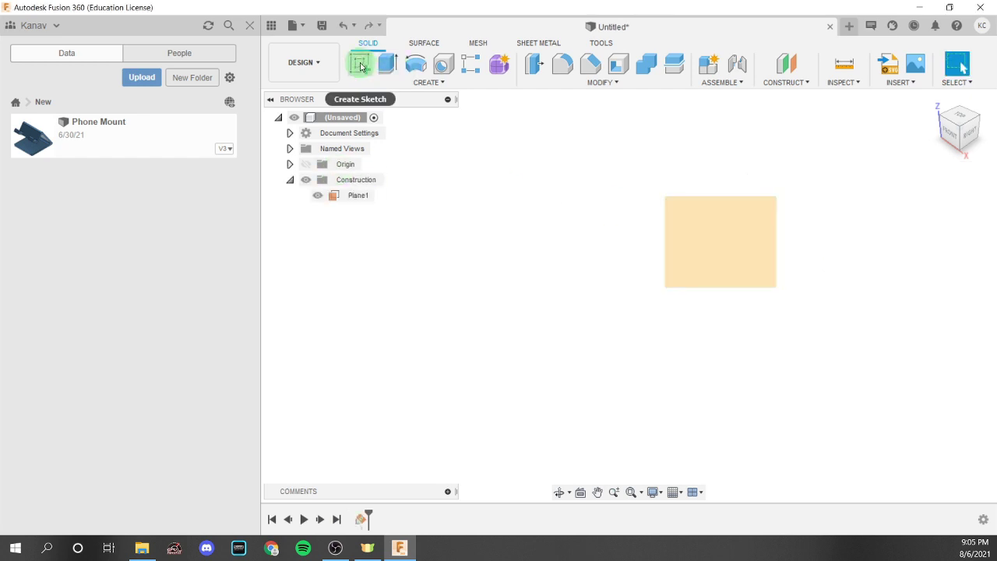
left_click(698, 232)
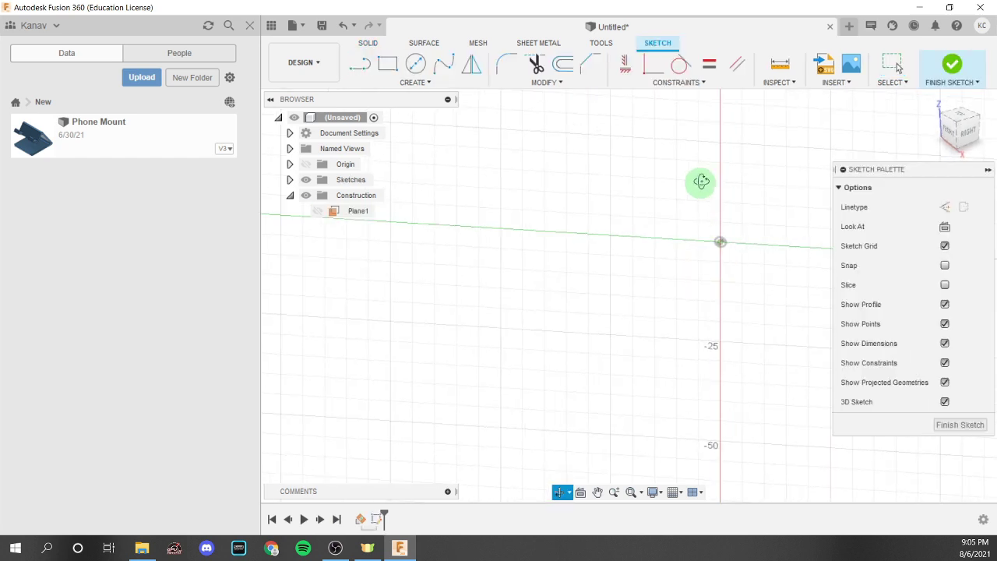
left_click(318, 211)
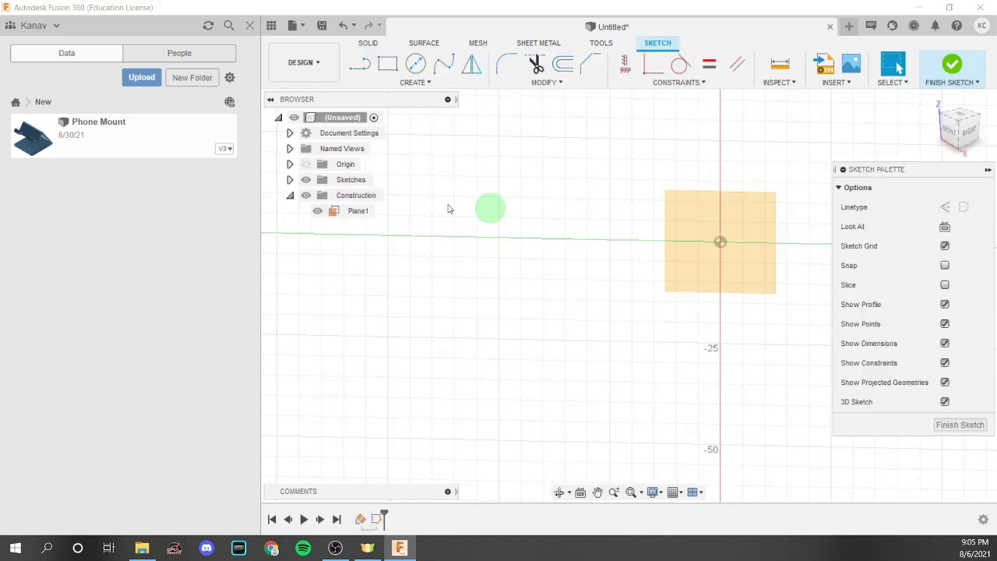
left_click(310, 167)
middle_click_drag(515, 222, 723, 268, "shift")
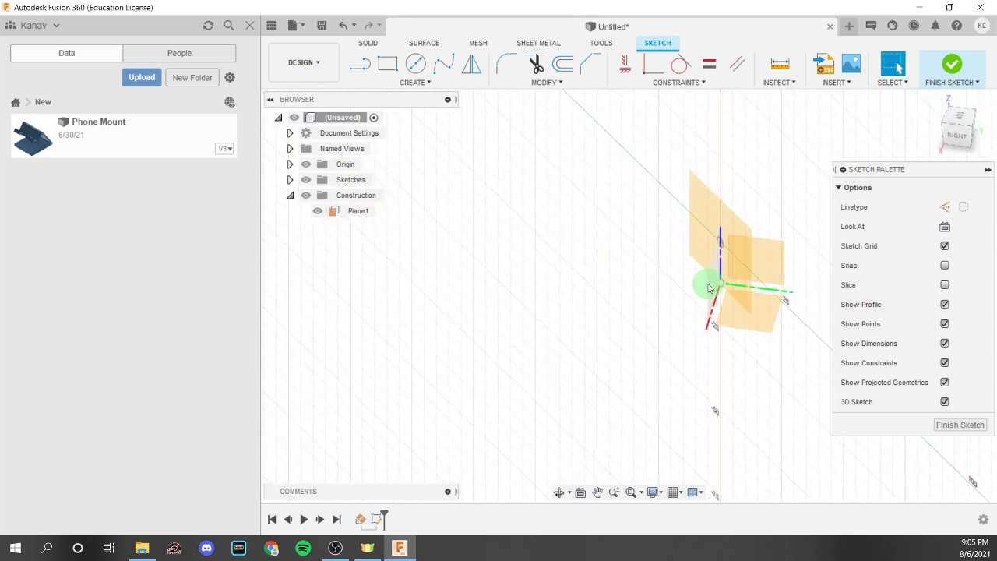
left_click(514, 281)
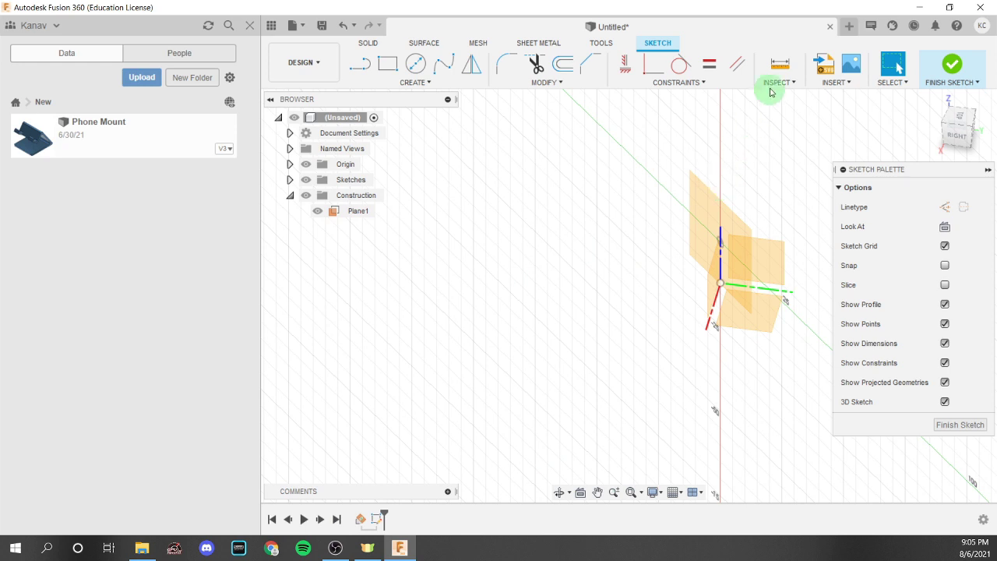
Step: Undo the sketch and the 45-degree Plane1, leaving only the origin
key("ctrl+z")
key("ctrl+z")
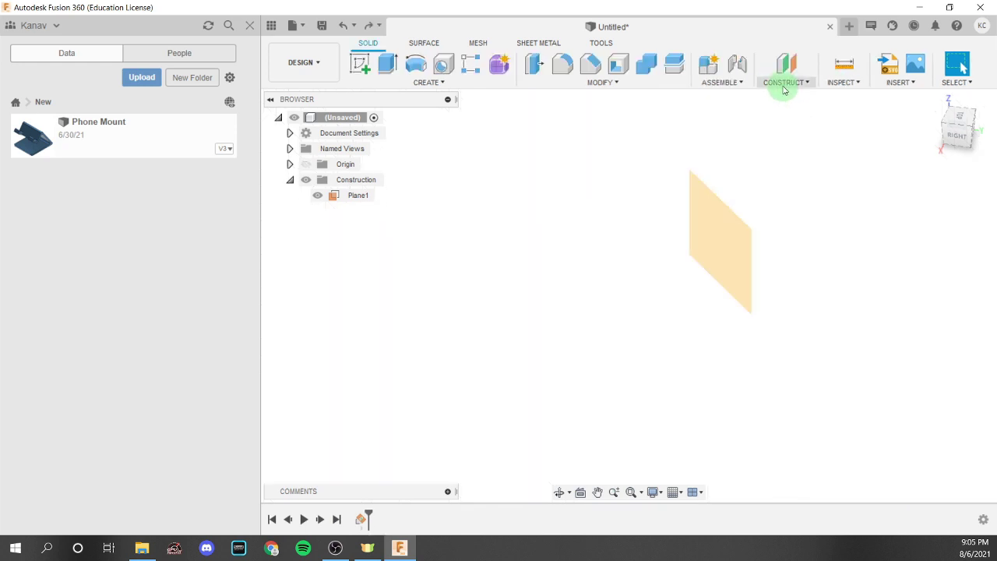
left_click(783, 83)
left_click(783, 85)
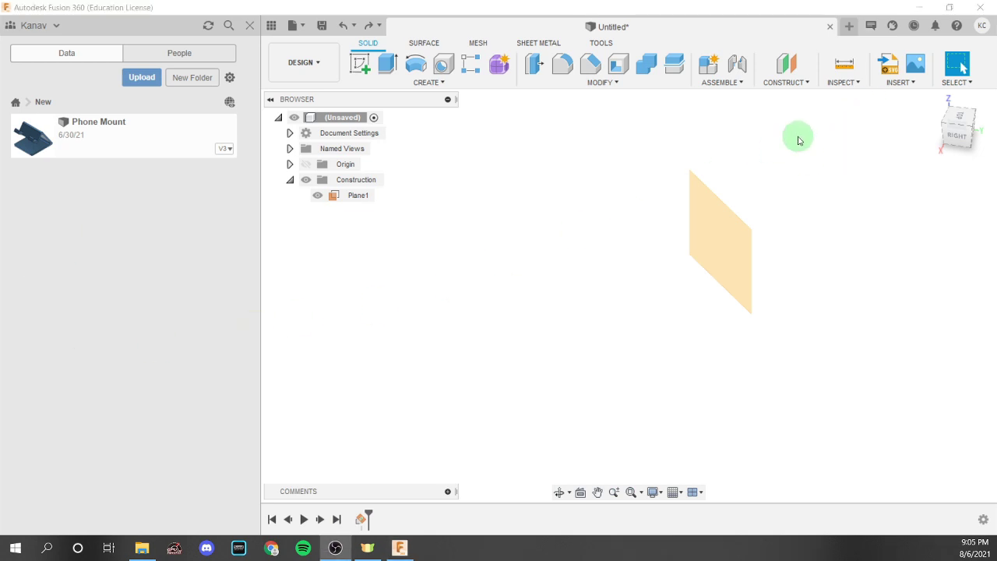
left_click(790, 167)
key("ctrl+z")
left_click(799, 84)
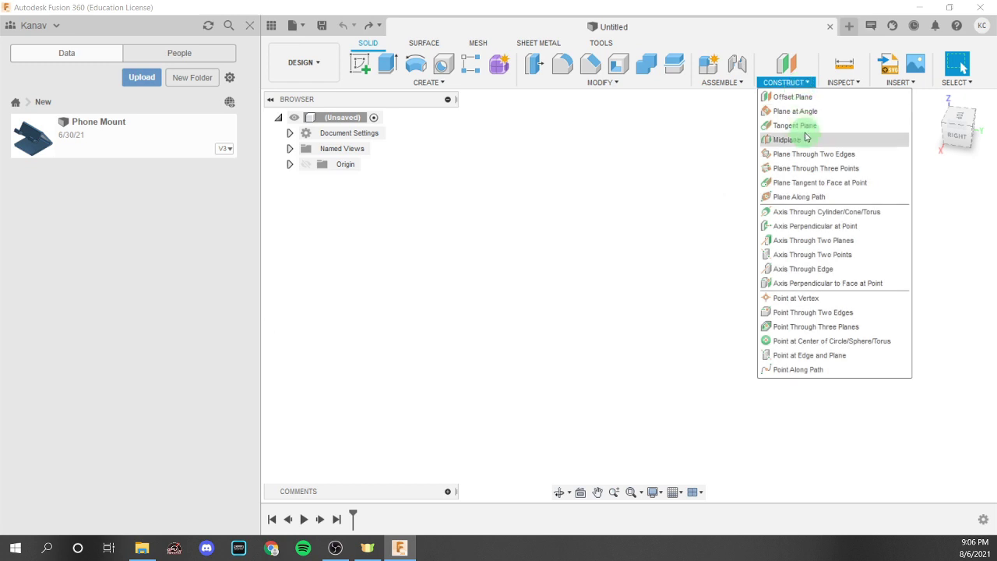
Step: Start a new sketch on the horizontal XY origin plane
left_click(603, 150)
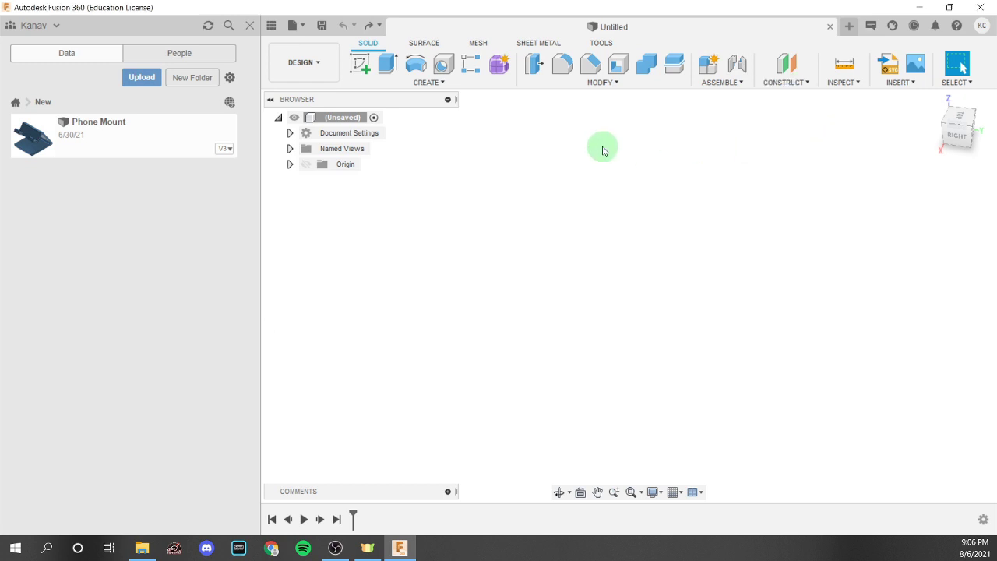
left_click(361, 69)
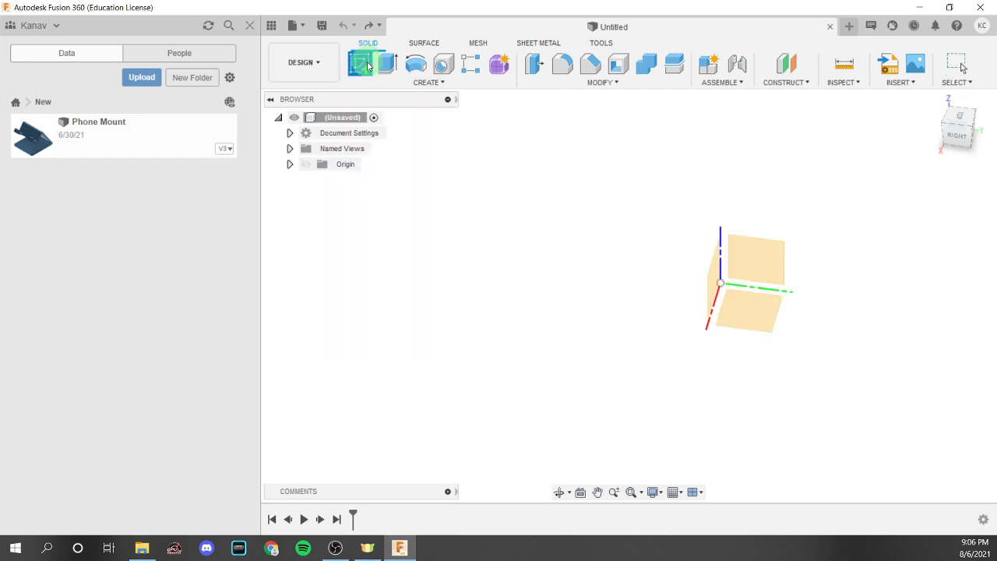
left_click(773, 294)
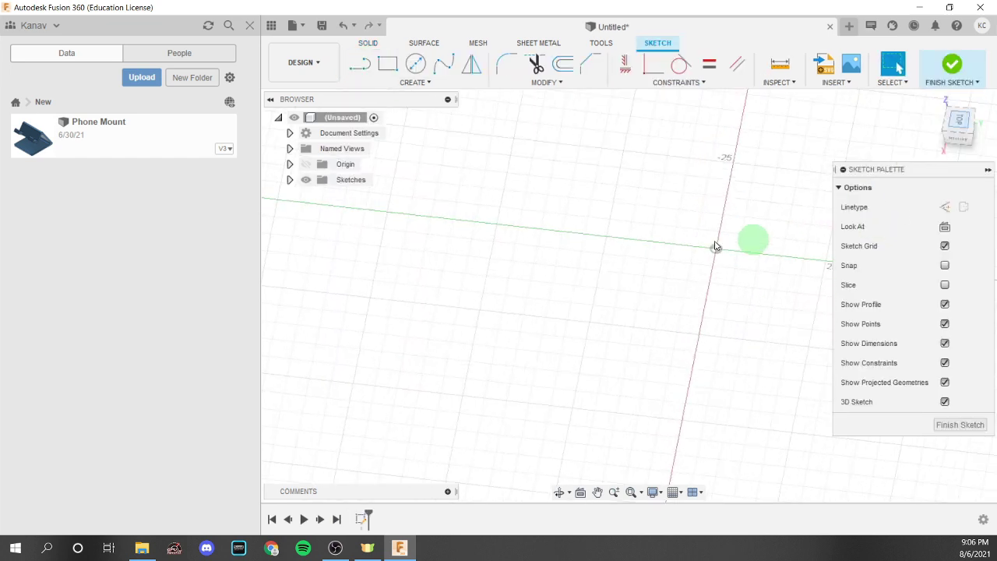
Step: Draw a 50 mm diameter circle at the origin and extrude it into a cylinder
left_click(416, 66)
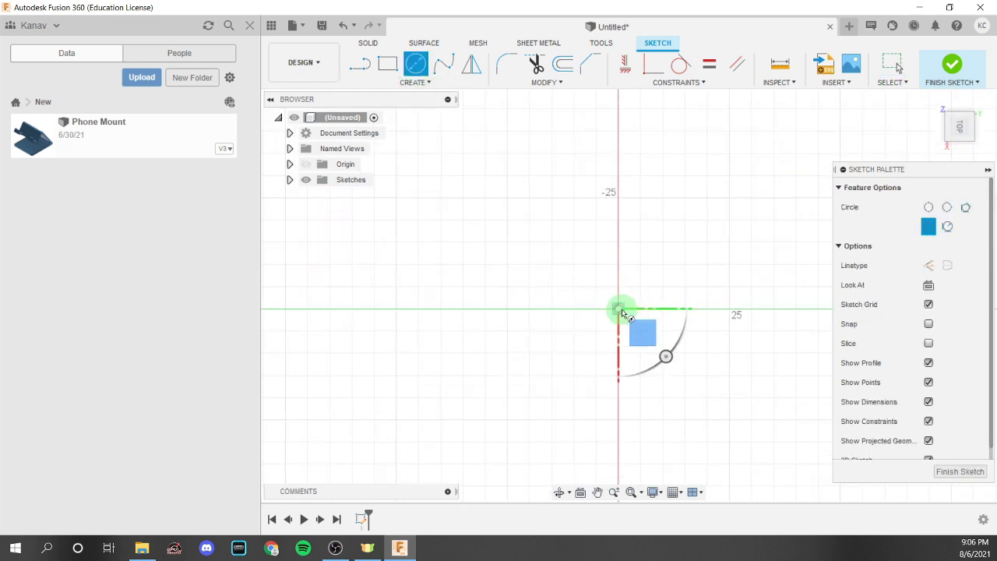
left_click(618, 309)
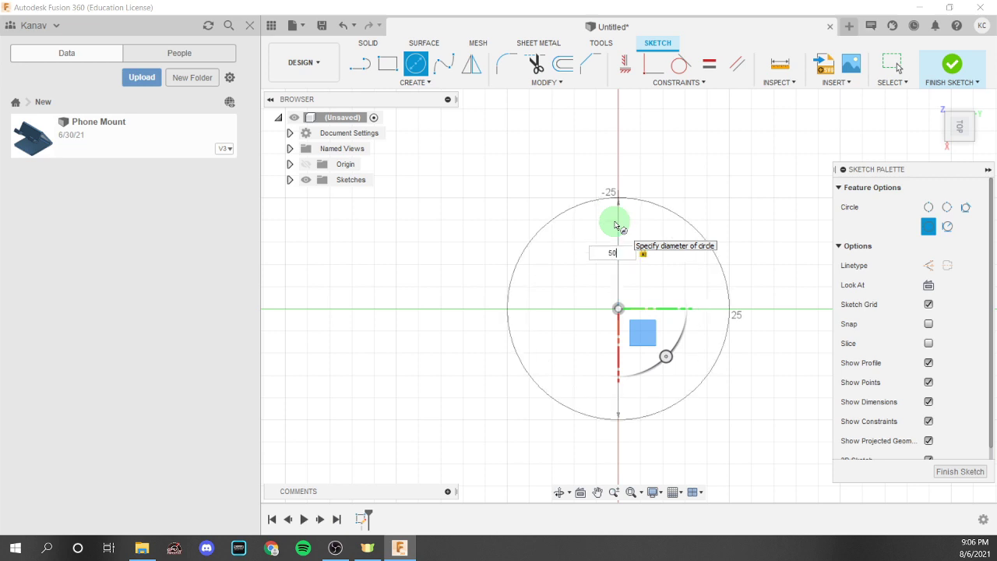
left_click(615, 225)
right_click(685, 262)
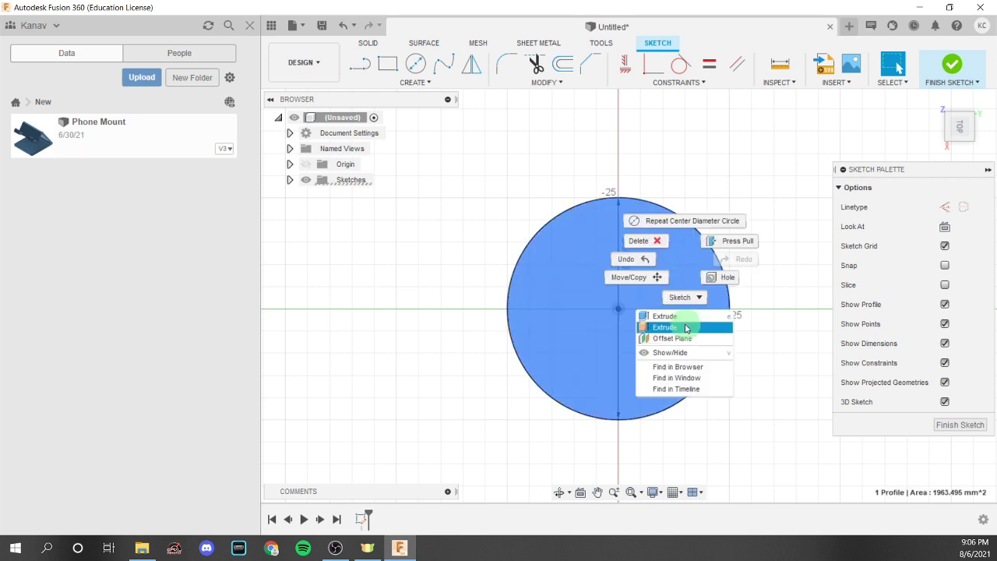
left_click(662, 317)
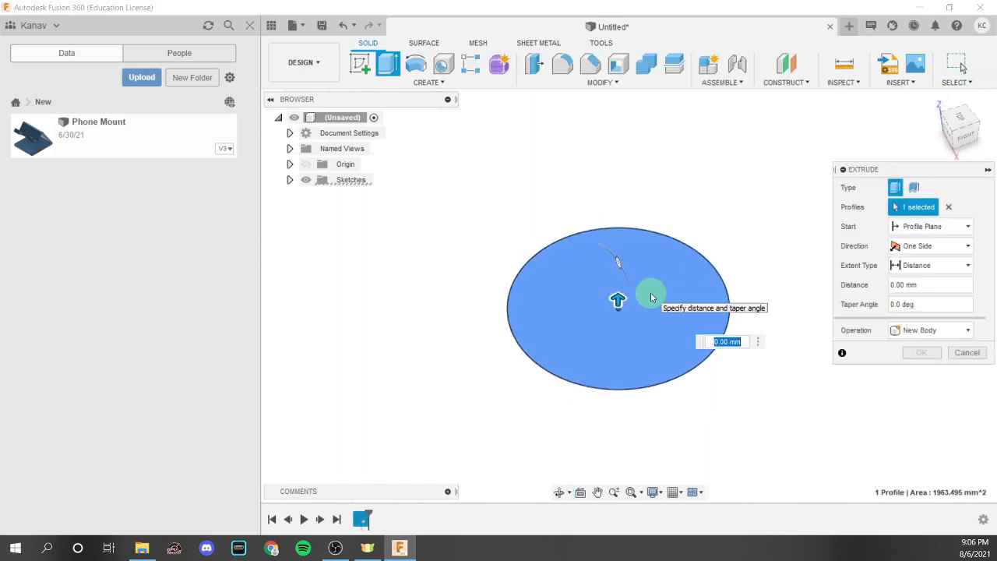
key("Return")
middle_click_drag(657, 291, 725, 307, "shift")
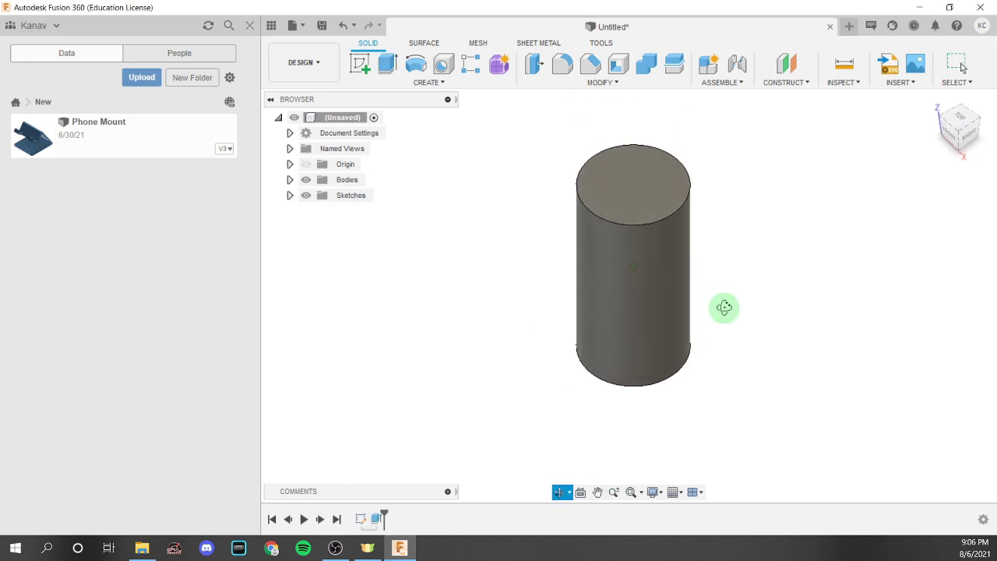
left_click(966, 129)
Step: Start a Tangent Plane on the cylinder's side face with the origin planes shown
left_click(788, 82)
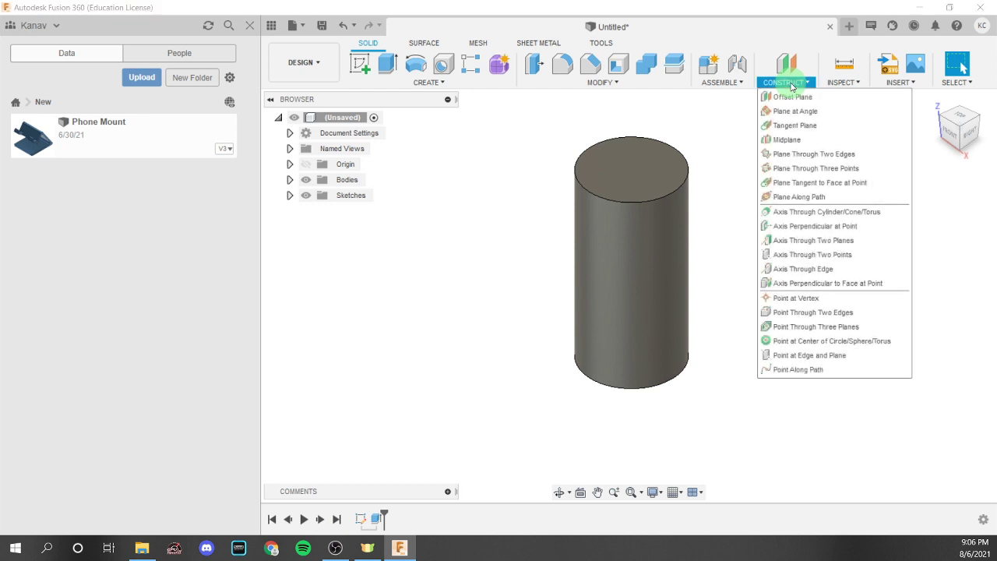
left_click(795, 126)
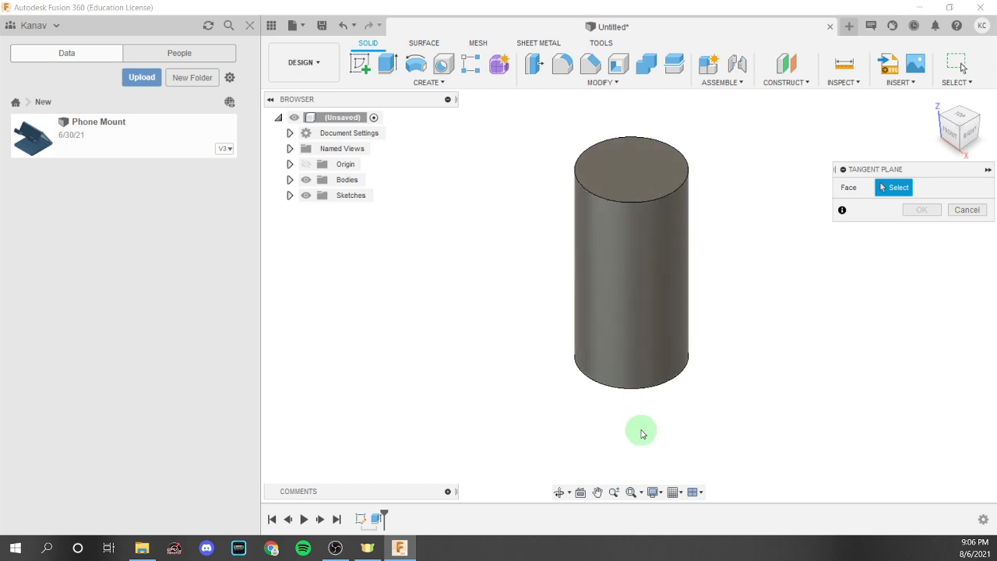
left_click(636, 281)
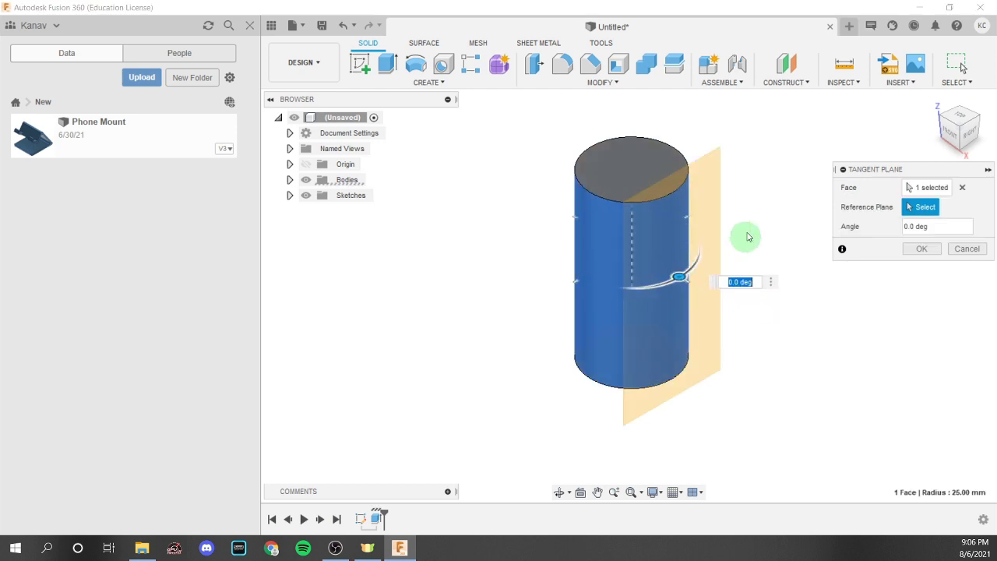
left_click(306, 163)
middle_click_drag(734, 201, 784, 245, "shift")
left_click(970, 134)
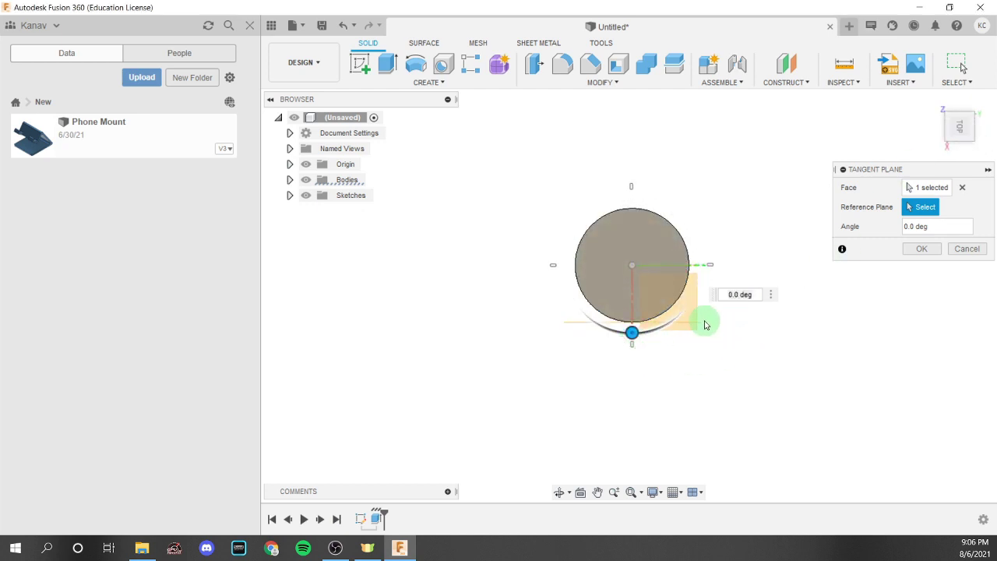
middle_click_drag(712, 239, 741, 270, "shift")
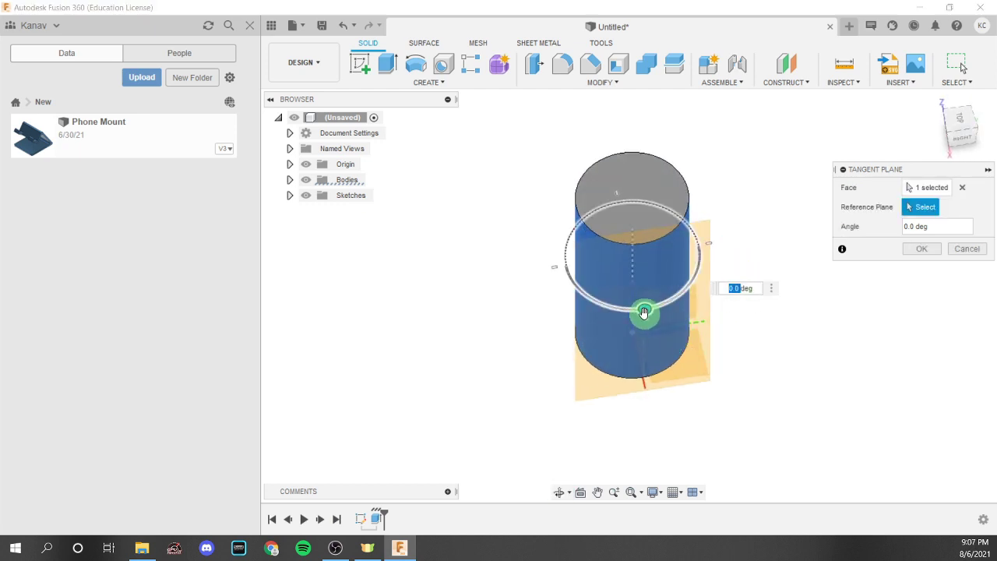
Step: Swing the tangent plane to -75 degrees and commit it
left_click_drag(646, 314, 590, 310)
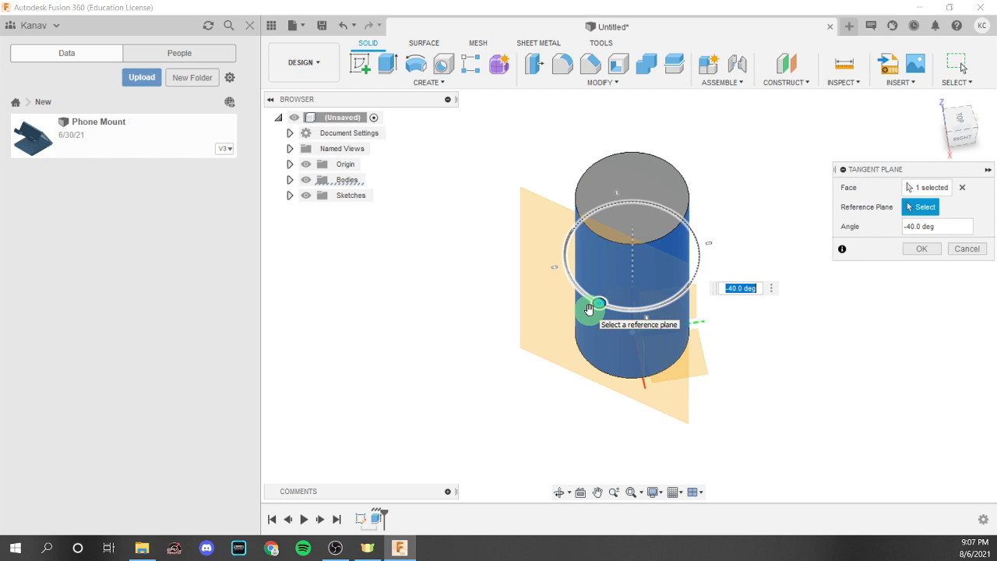
left_click_drag(589, 307, 522, 279)
key("Return")
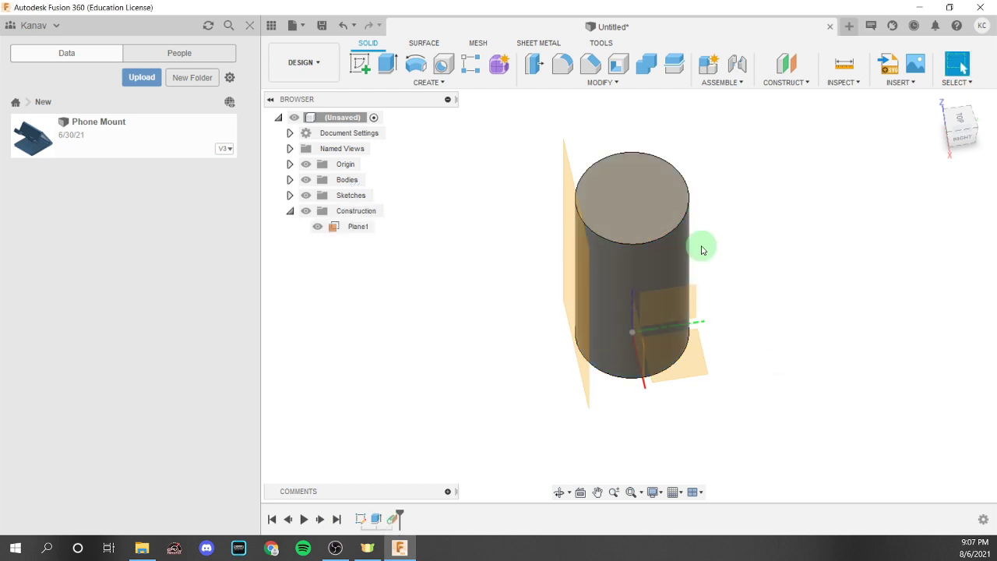
middle_click_drag(696, 237, 724, 200, "shift")
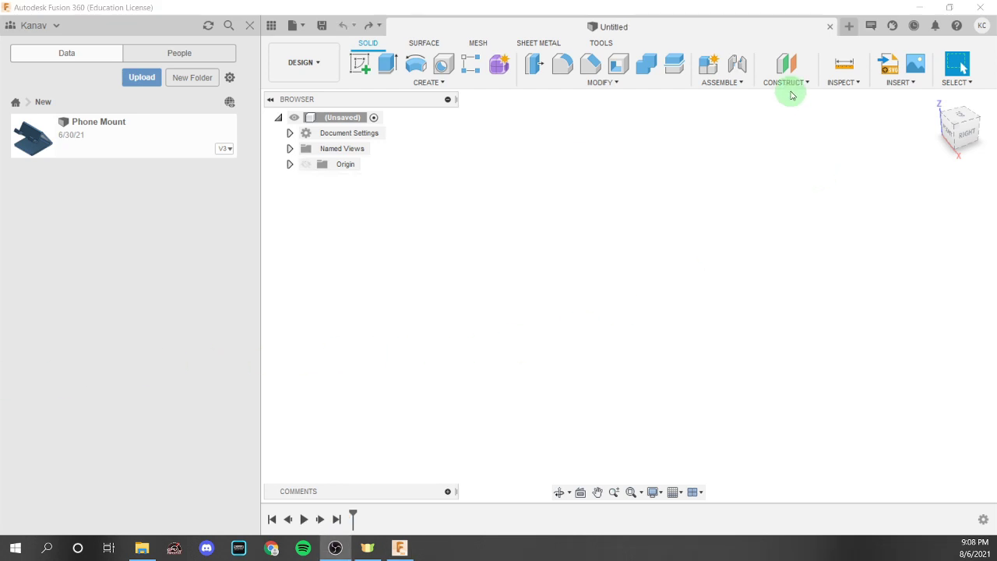
Step: Create Plane1 offset 50 mm from the vertical YZ origin plane
left_click(787, 81)
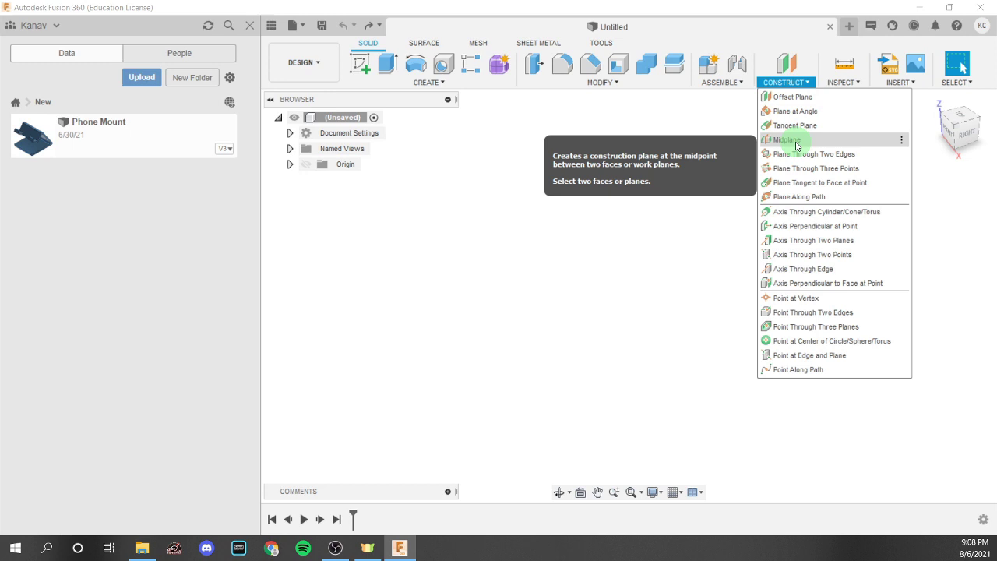
left_click(631, 162)
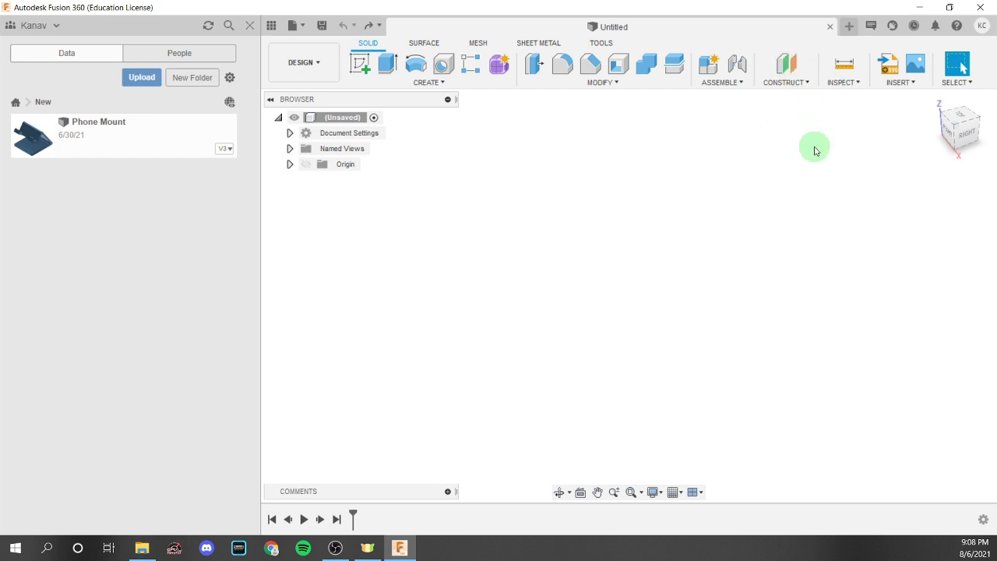
left_click(786, 64)
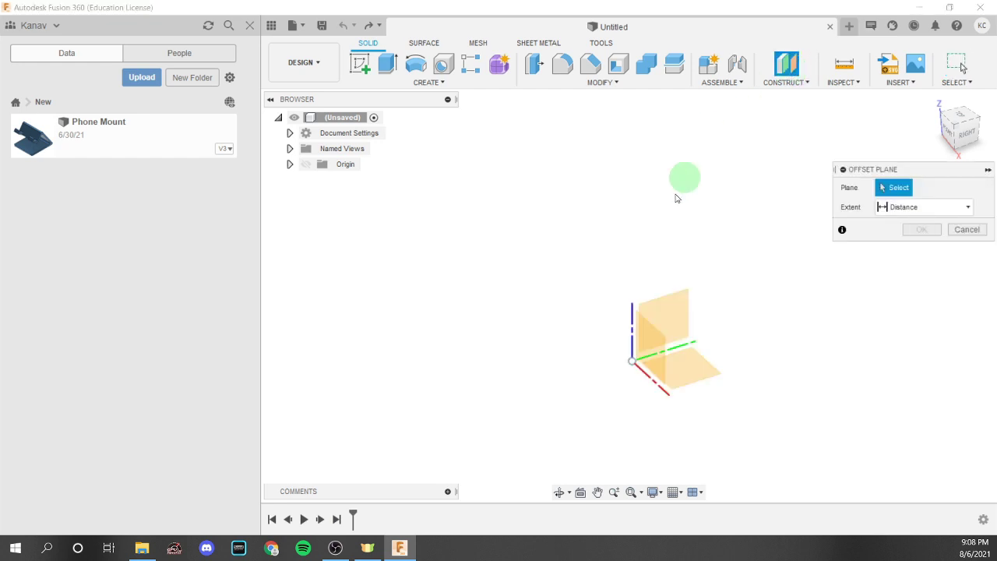
left_click(305, 164)
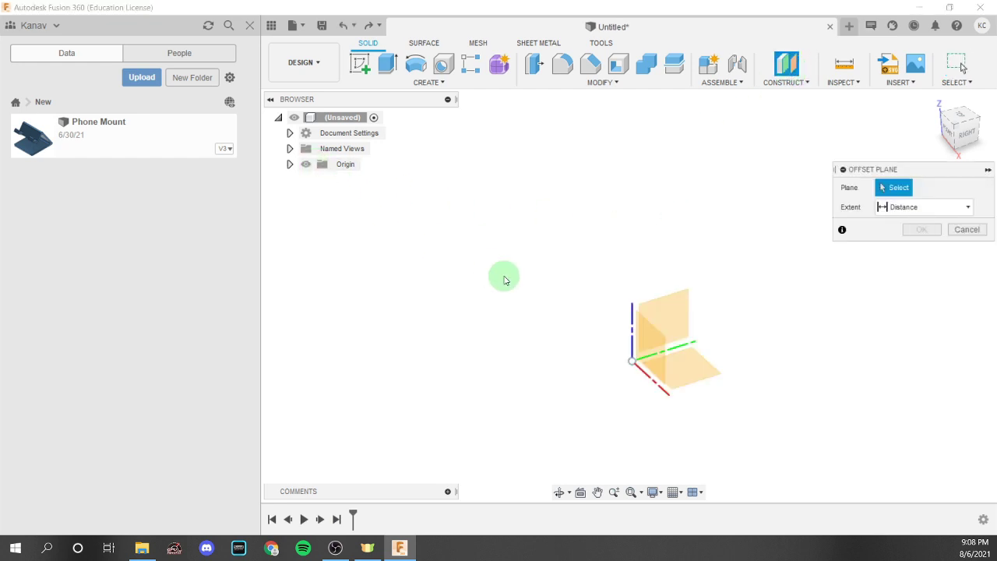
left_click(679, 311)
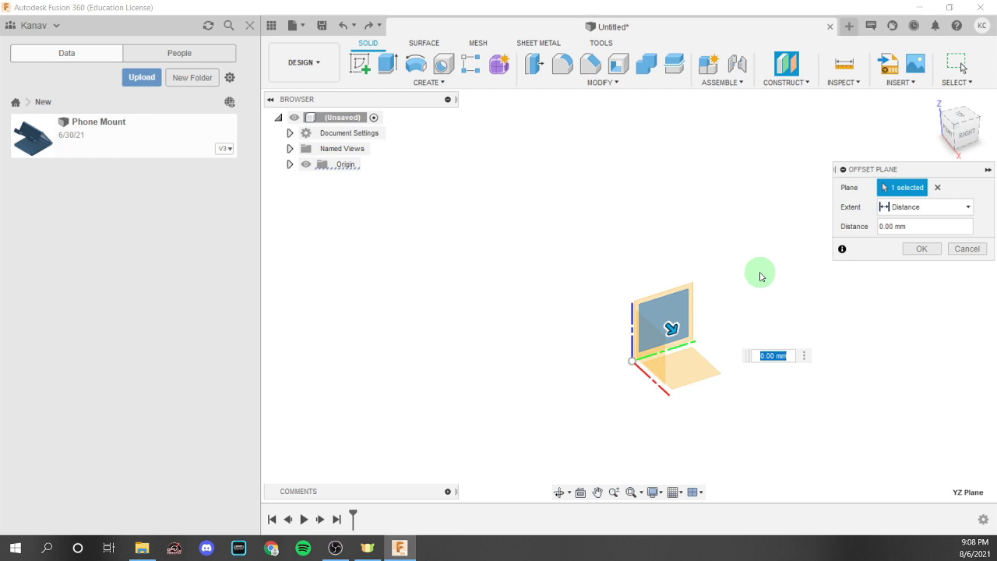
type("50")
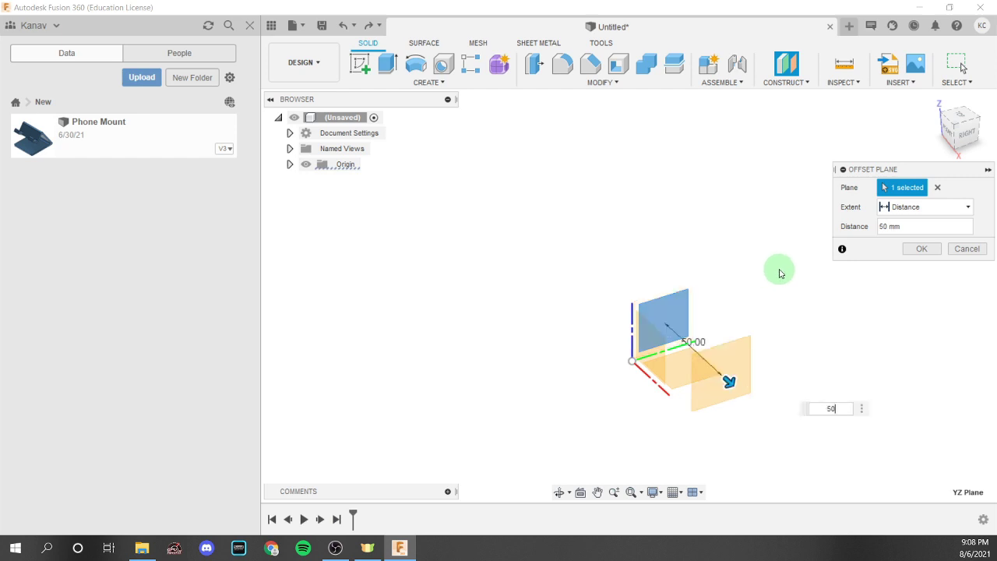
key("Return")
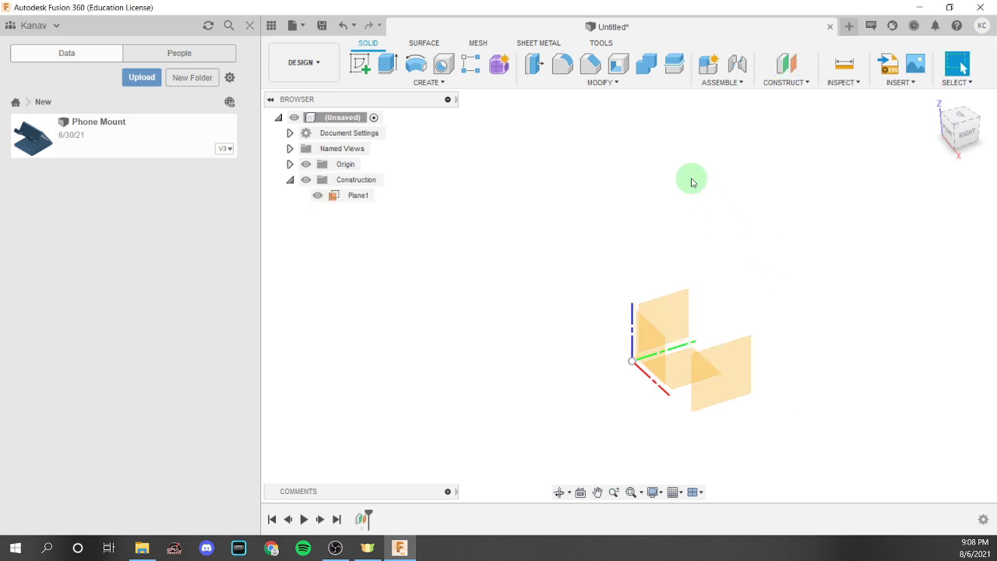
left_click(786, 67)
left_click(789, 83)
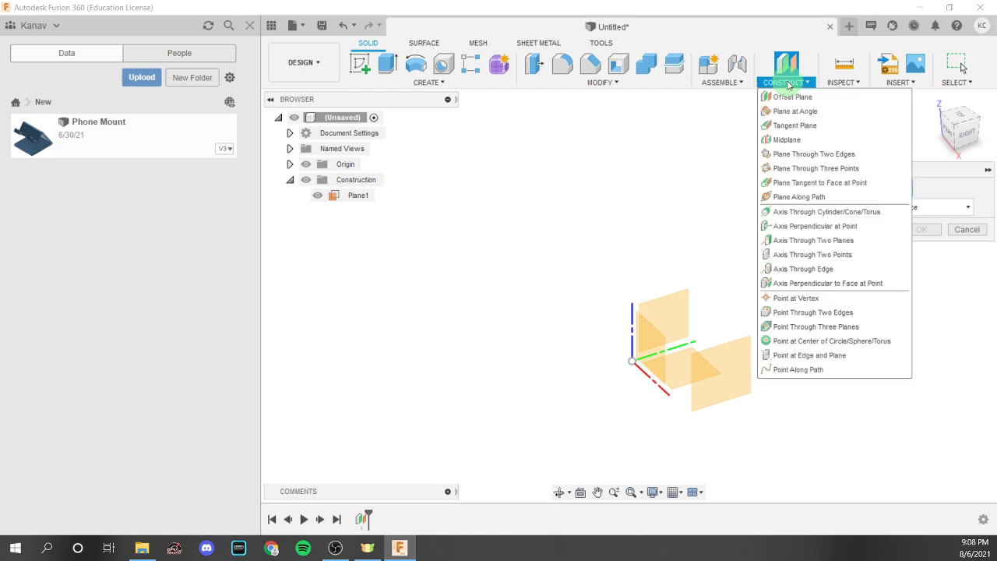
Step: Cancel the midplane between the YZ and offset planes, then undo the 50 mm Plane1
left_click(789, 139)
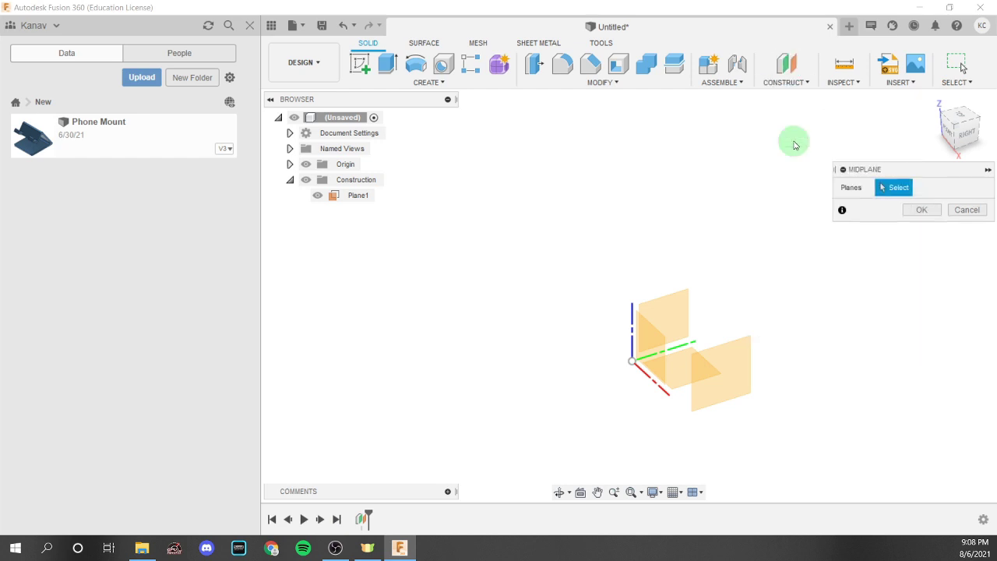
left_click(668, 312)
left_click(741, 378)
middle_click_drag(720, 238, 775, 262, "shift")
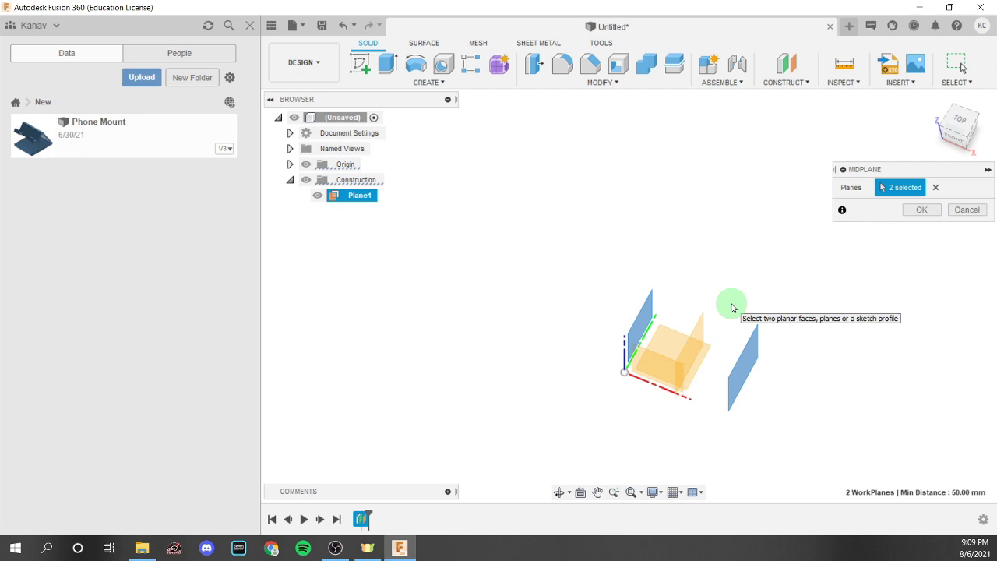
left_click(974, 215)
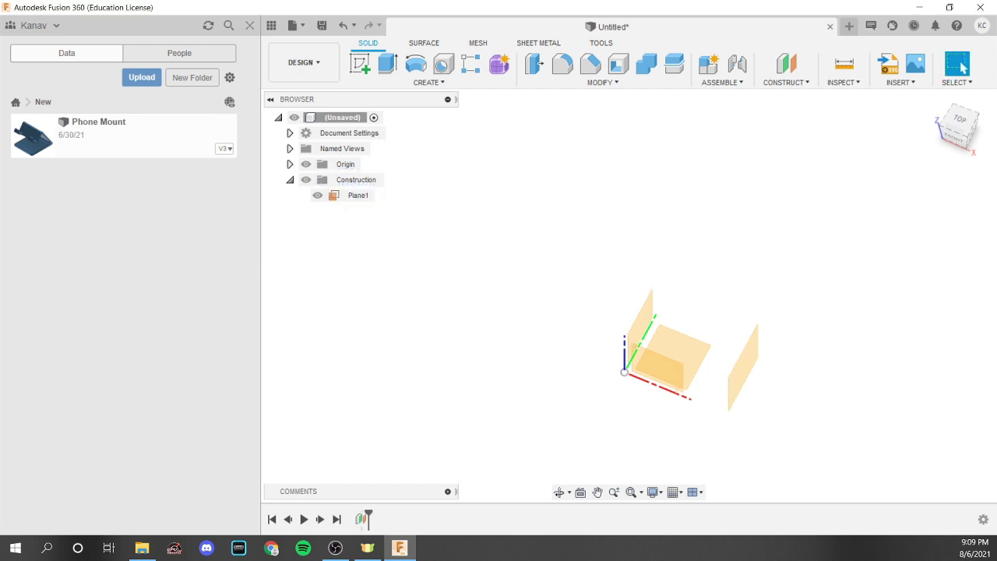
key("ctrl+z")
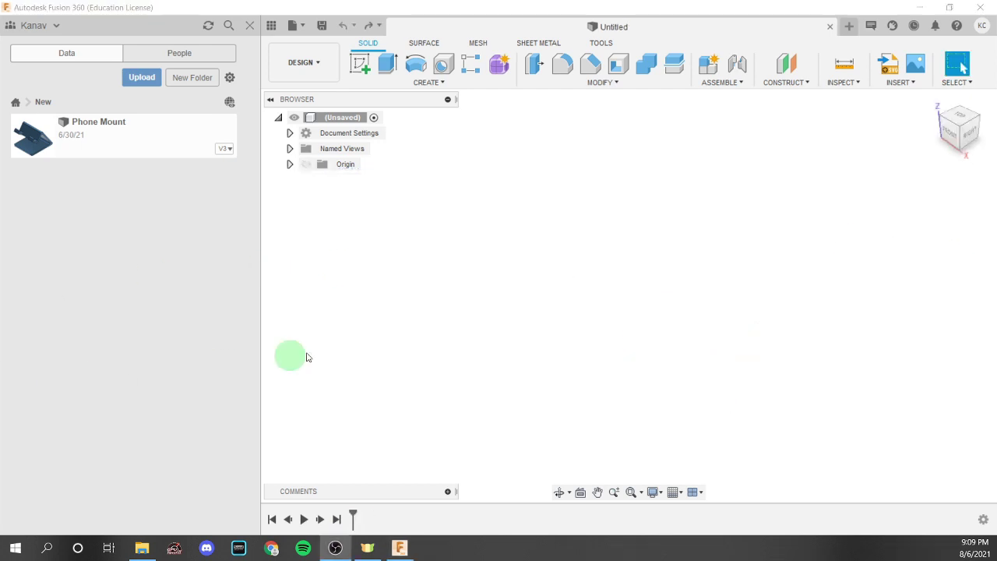
Step: Sketch a 50 mm diameter circle centred at the origin on the horizontal XY plane
left_click(800, 82)
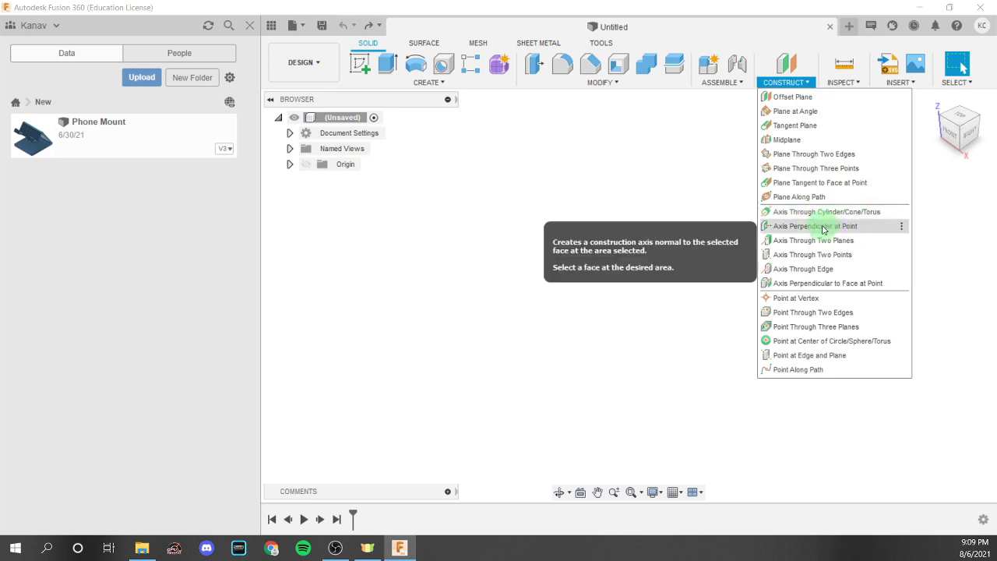
left_click(607, 184)
left_click(359, 71)
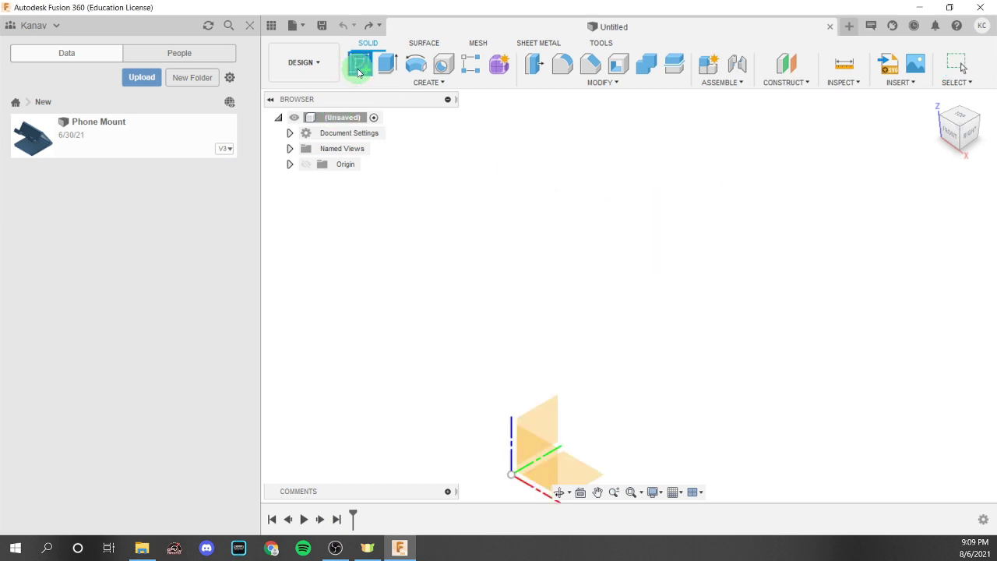
left_click(596, 377)
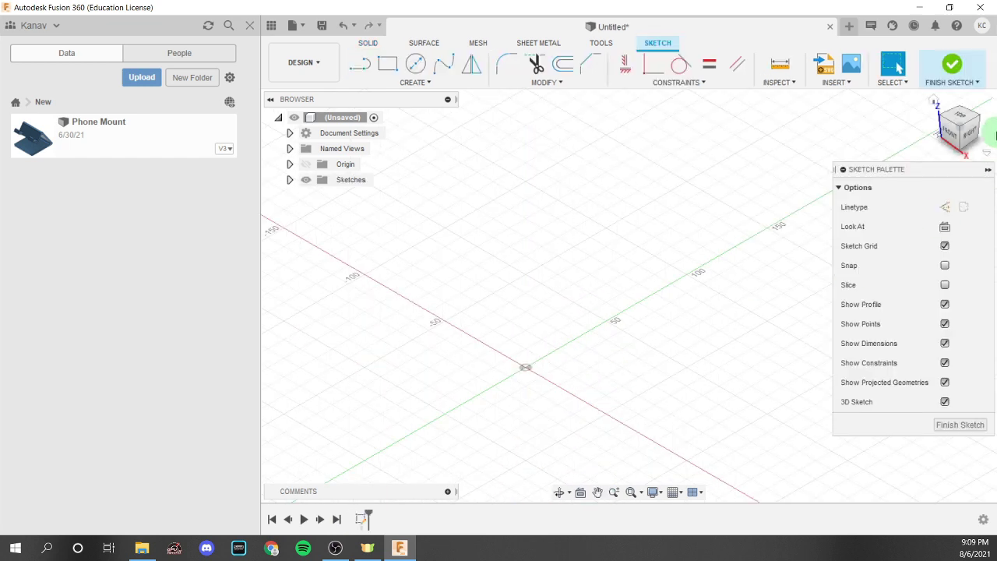
left_click(416, 63)
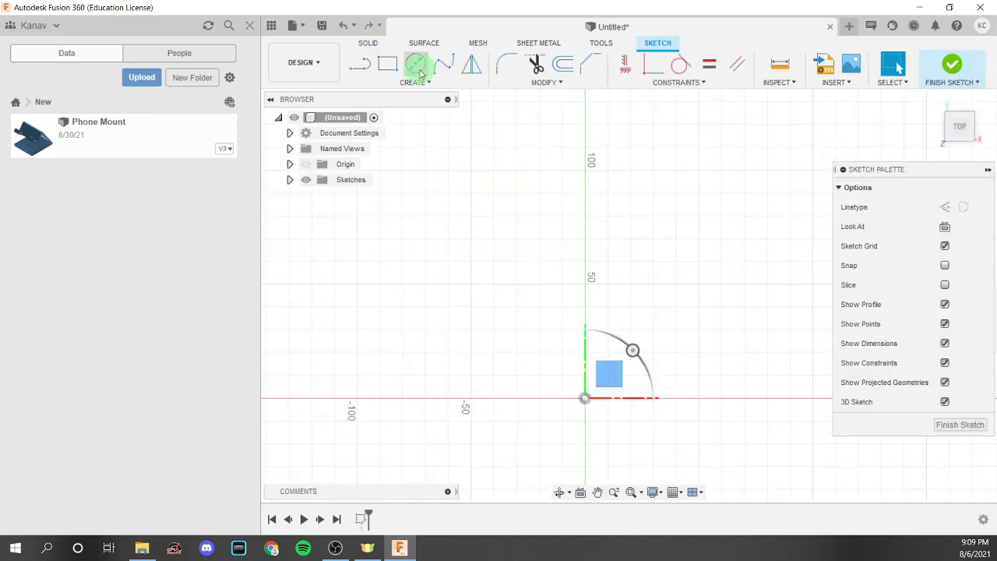
left_click(521, 311)
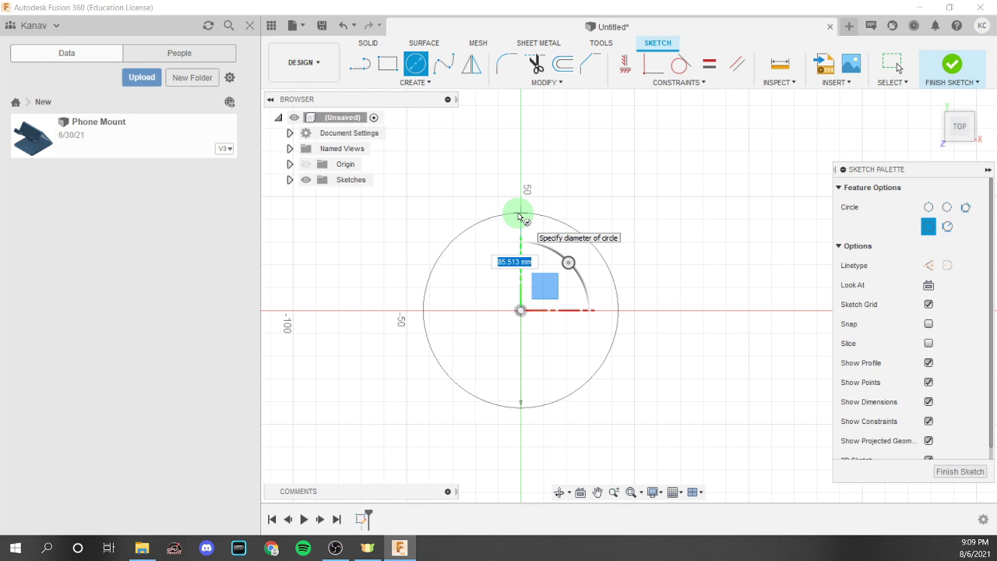
type("50")
key("Return")
key("Escape")
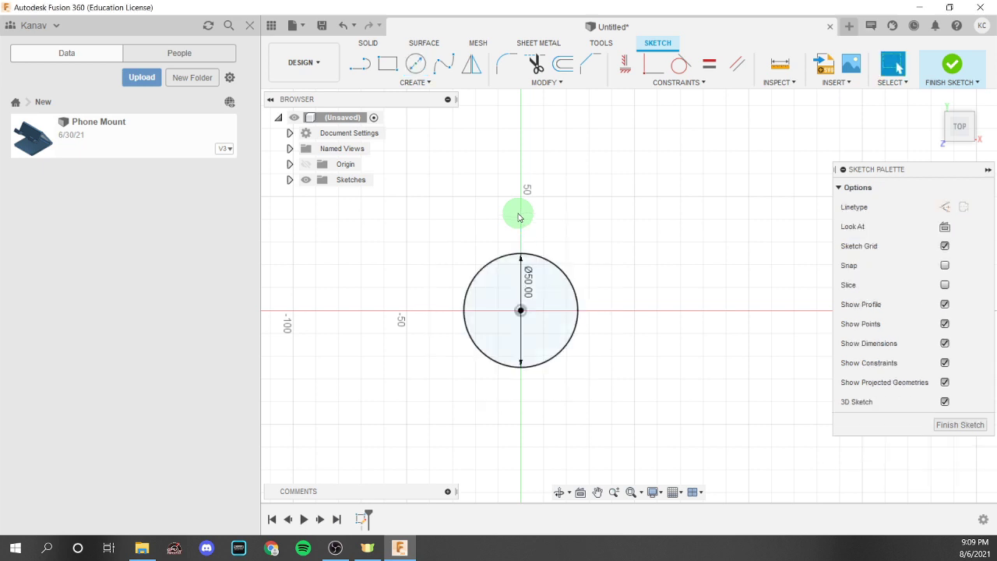
Step: Finish the sketch and extrude the circle profile 100 mm into a solid cylinder
left_click(957, 65)
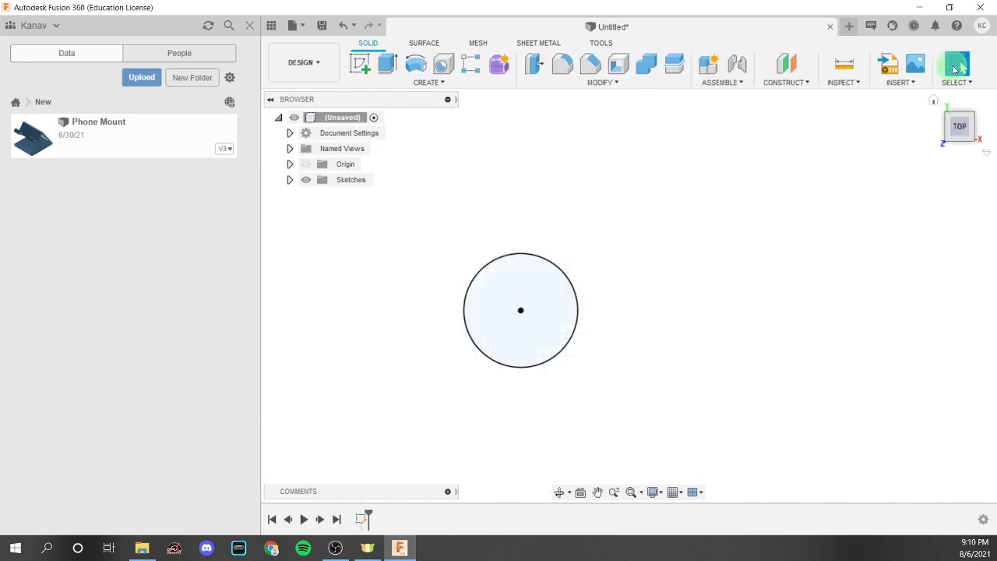
right_click(522, 286)
left_click(524, 287)
right_click(525, 285)
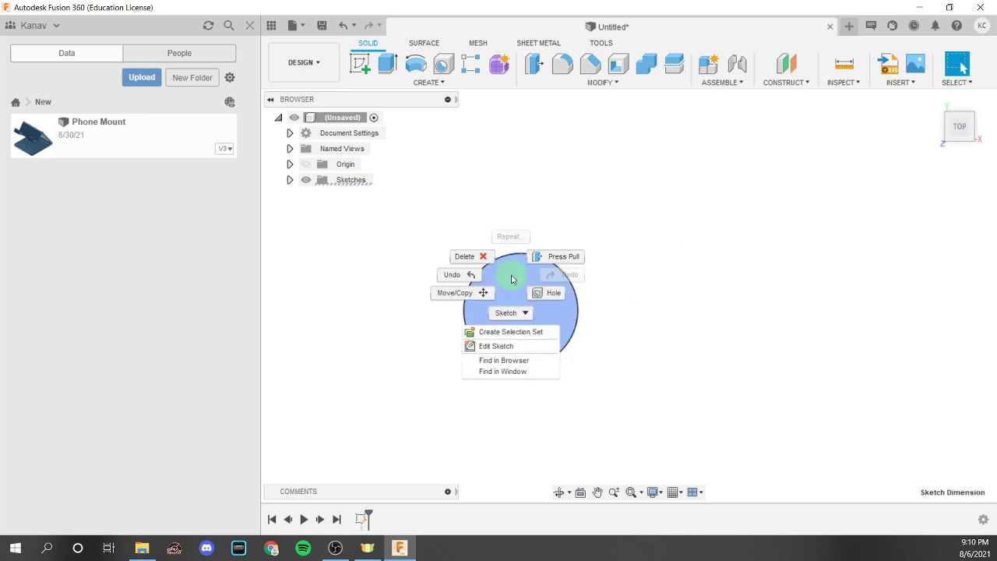
key("Escape")
right_click(527, 282)
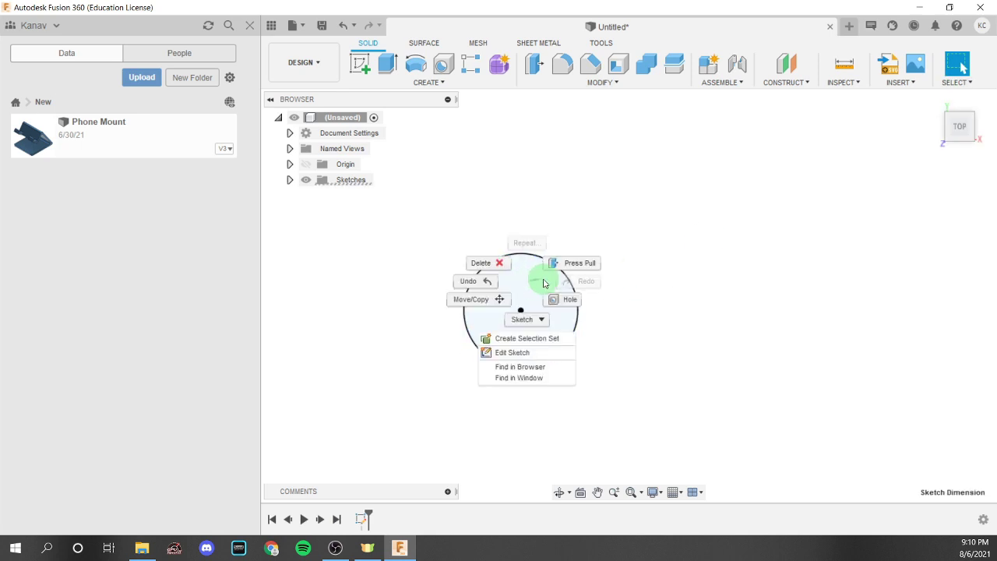
left_click(536, 278)
right_click(535, 278)
left_click(514, 336)
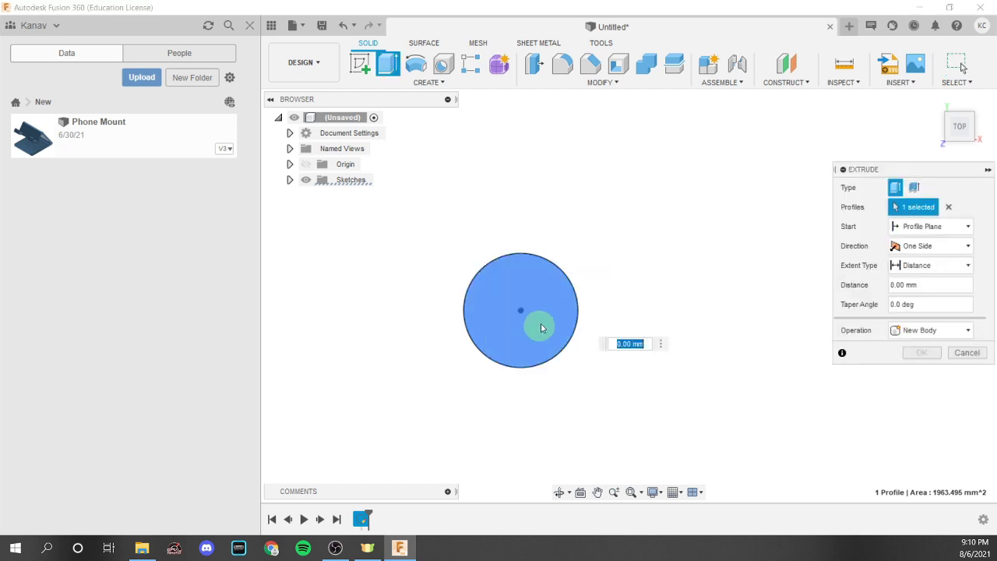
type("100")
key("Return")
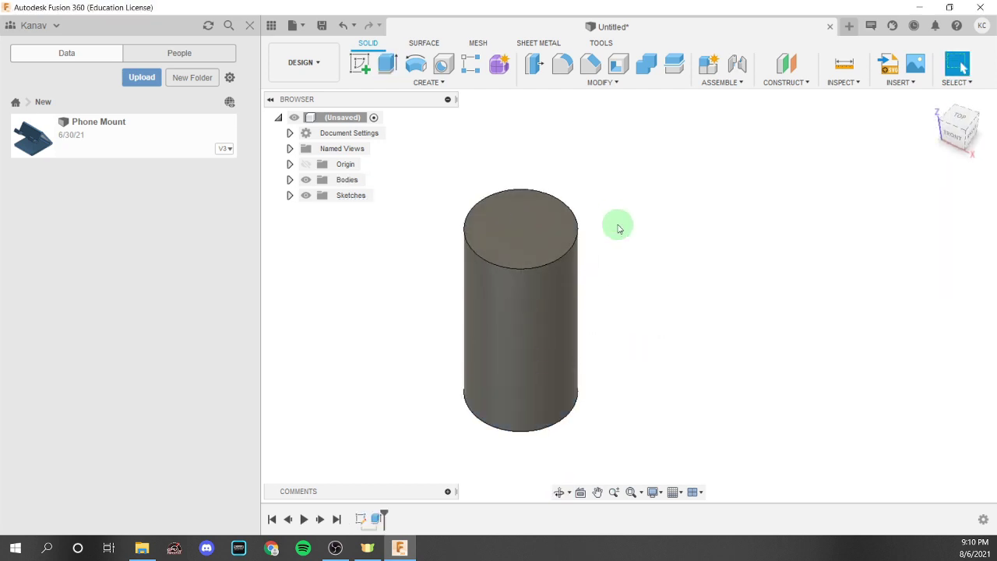
Step: Create construction Axis1 through the cylinder's curved face, then undo it
left_click(788, 83)
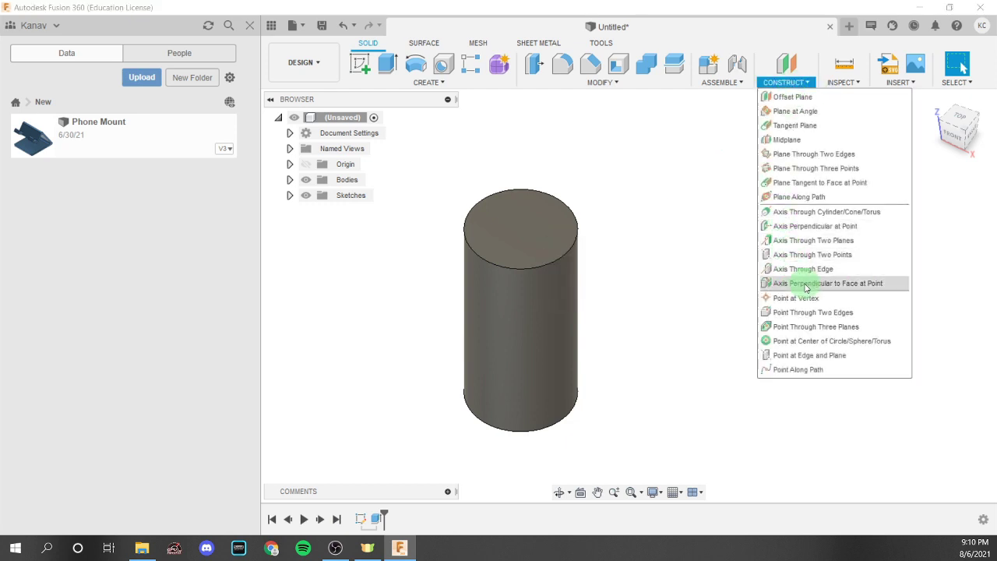
left_click(817, 212)
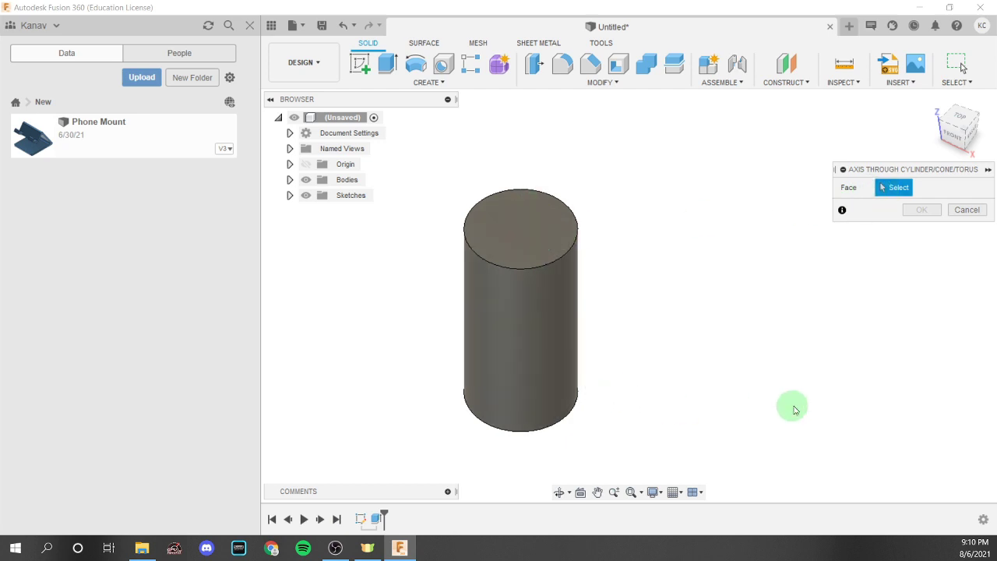
left_click(539, 347)
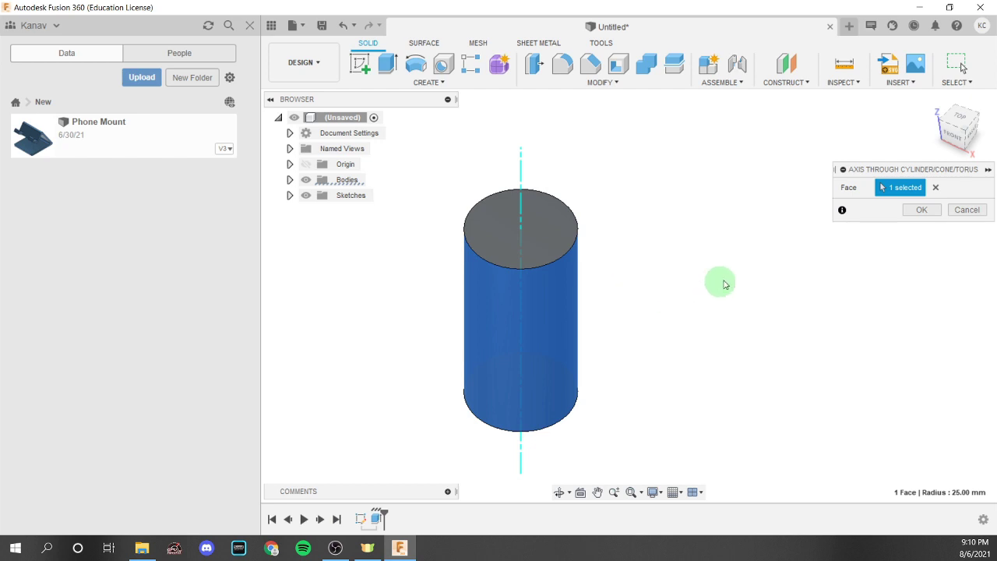
middle_click_drag(602, 290, 624, 340, "shift")
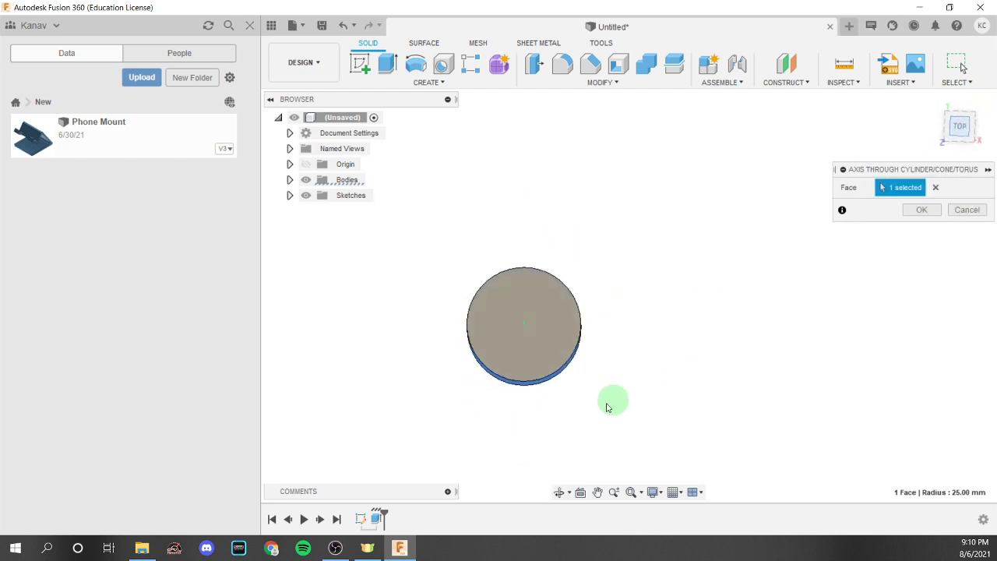
middle_click_drag(608, 400, 528, 217, "shift")
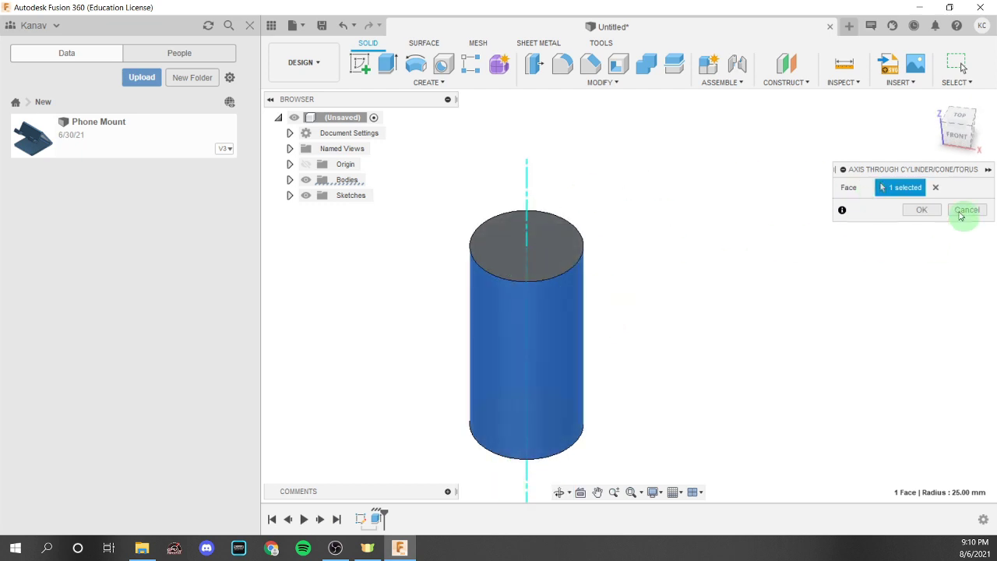
left_click(921, 210)
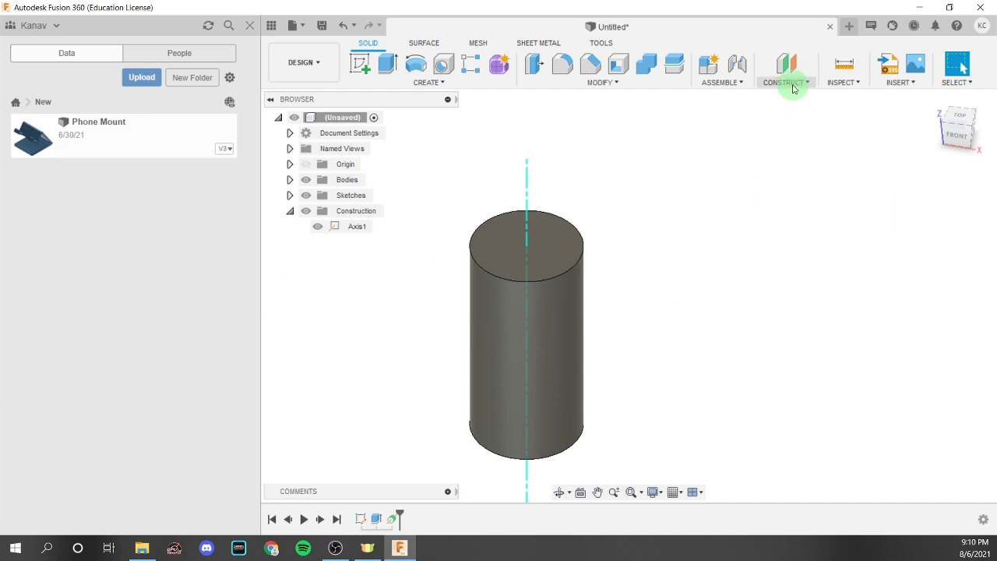
key("ctrl+z")
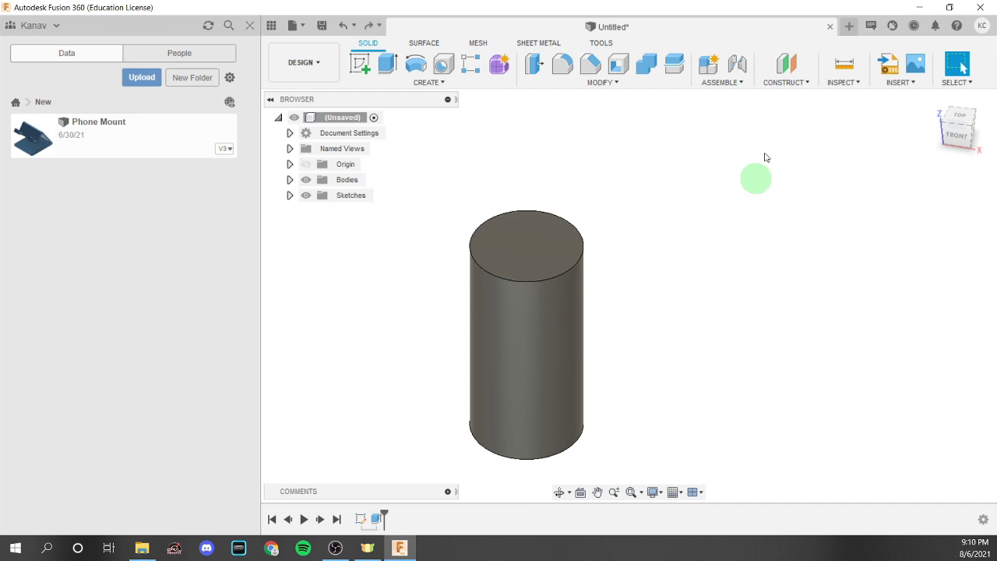
left_click(787, 82)
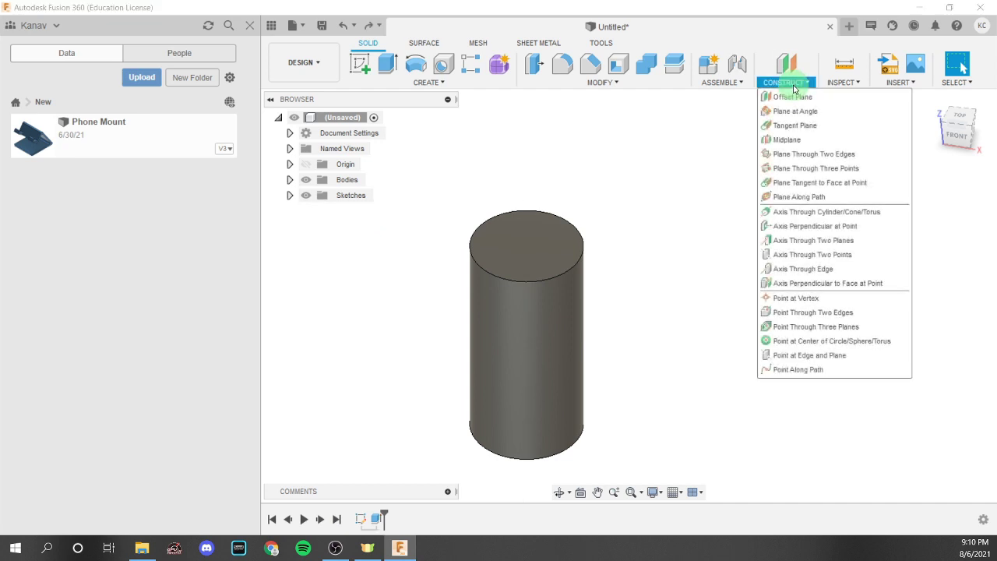
left_click(815, 226)
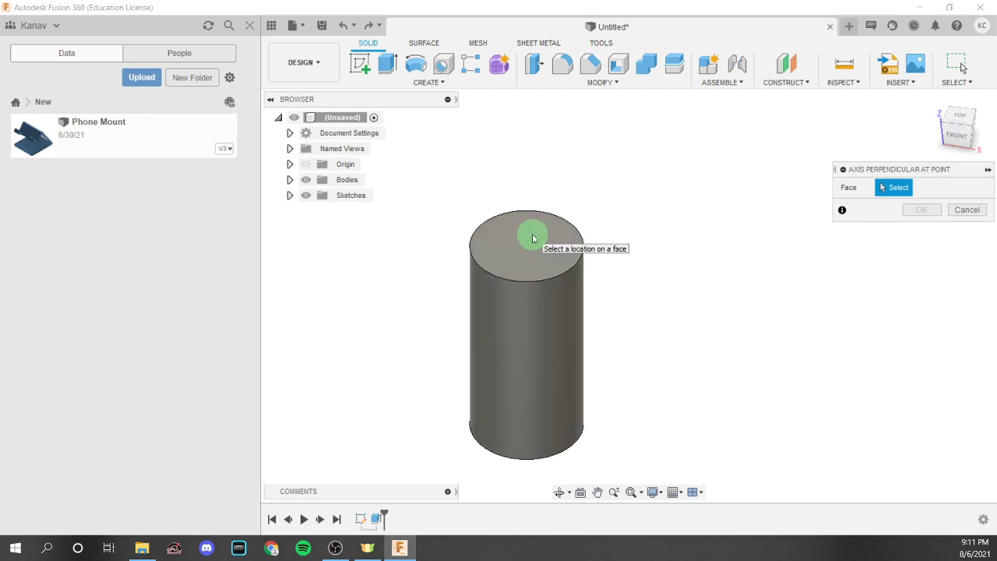
left_click(540, 327)
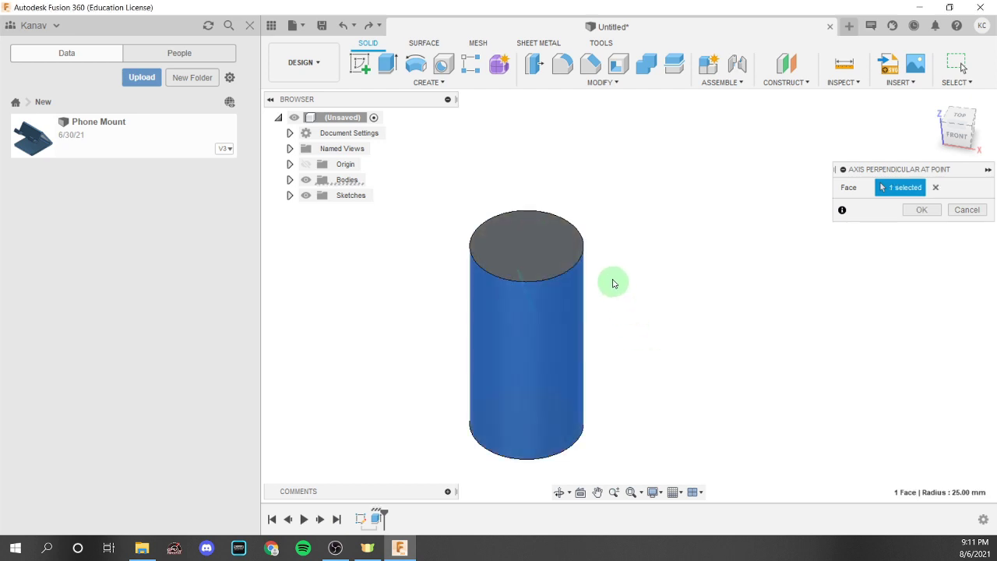
middle_click_drag(612, 281, 716, 265, "shift")
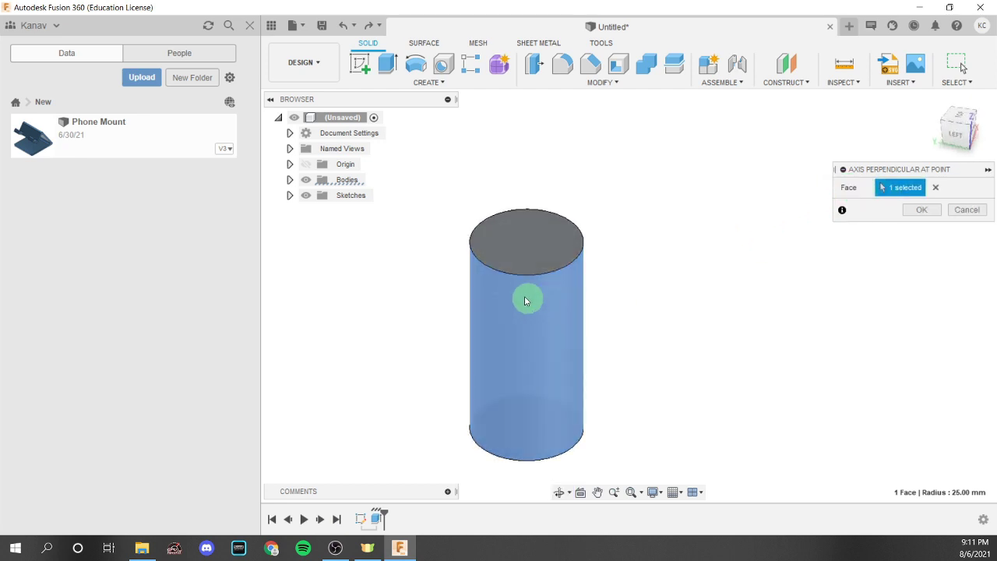
scroll(514, 296, "up", 3)
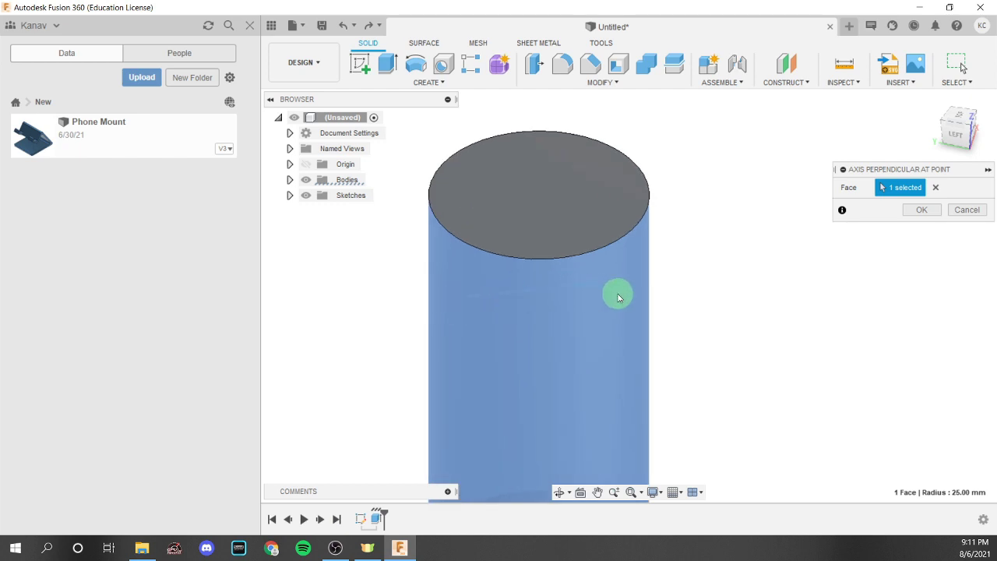
middle_click_drag(616, 291, 538, 290, "shift")
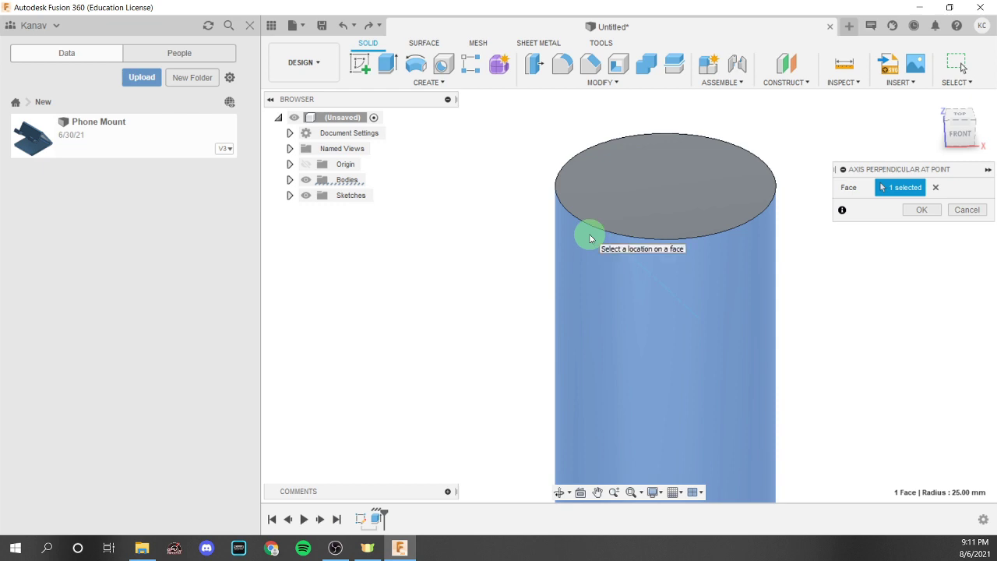
left_click(935, 188)
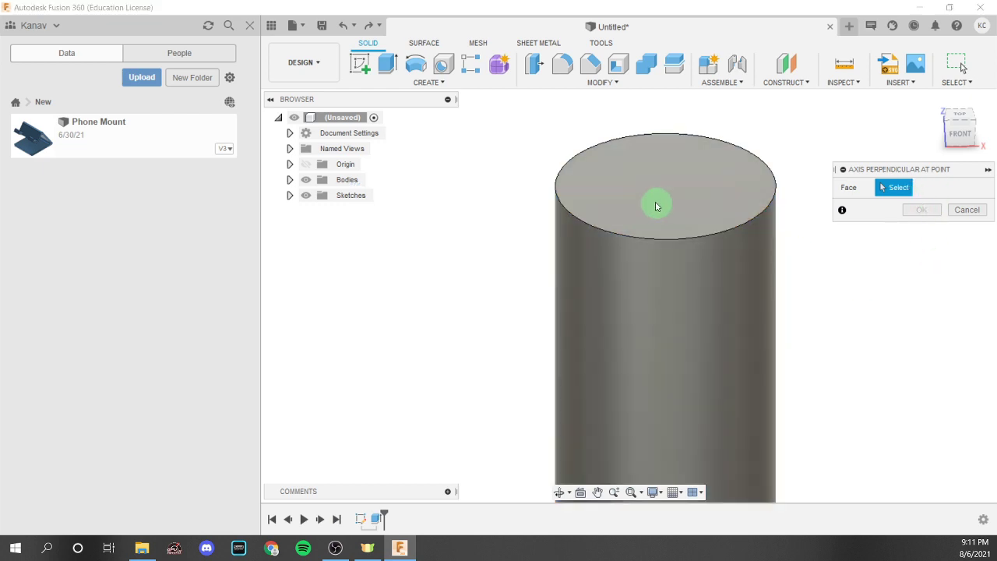
left_click(655, 205)
middle_click_drag(787, 263, 862, 276, "shift")
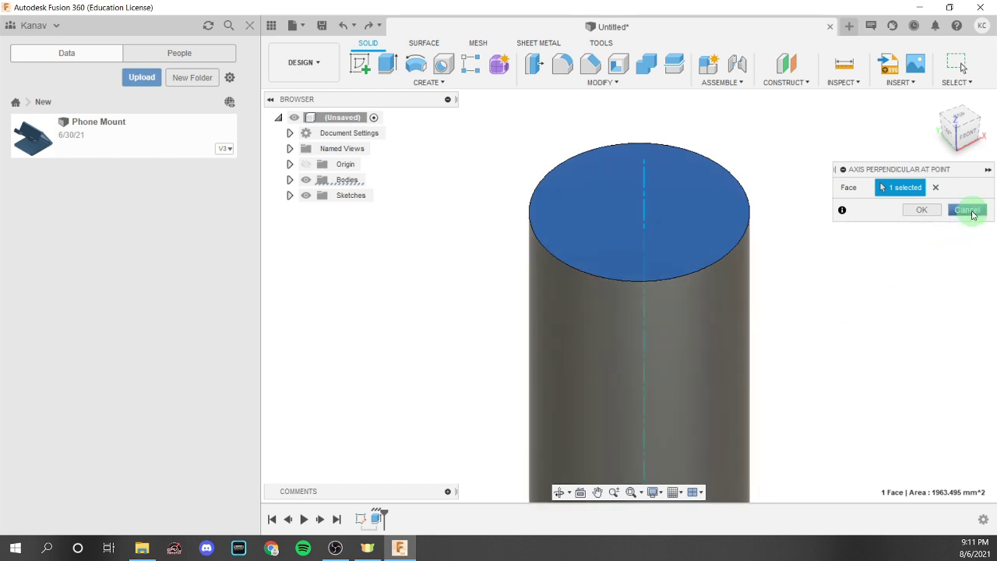
left_click(973, 215)
scroll(814, 212, "down", 1)
scroll(786, 119, "down", 2)
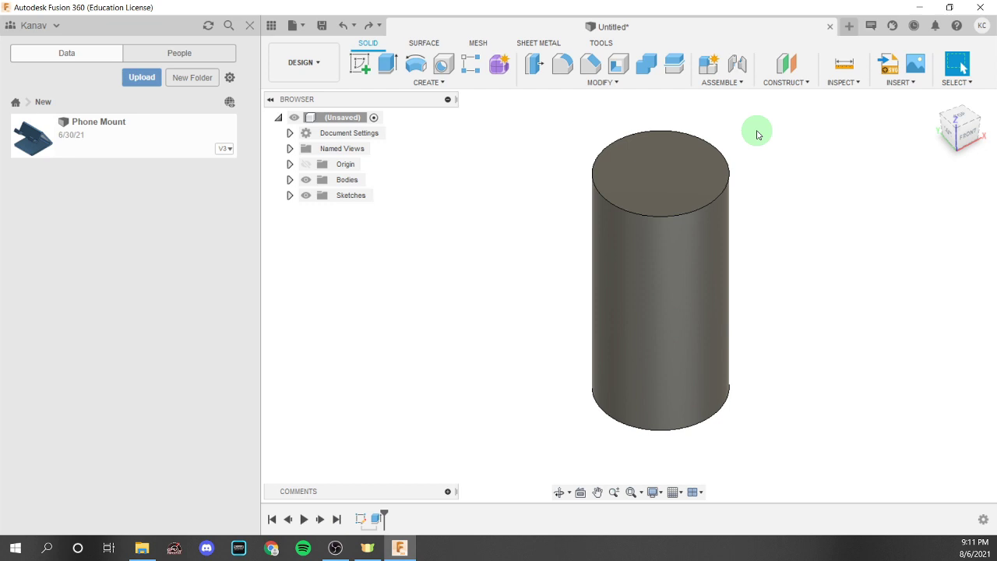
Step: Browse the Construct list without choosing anything, then begin a new sketch
left_click(787, 82)
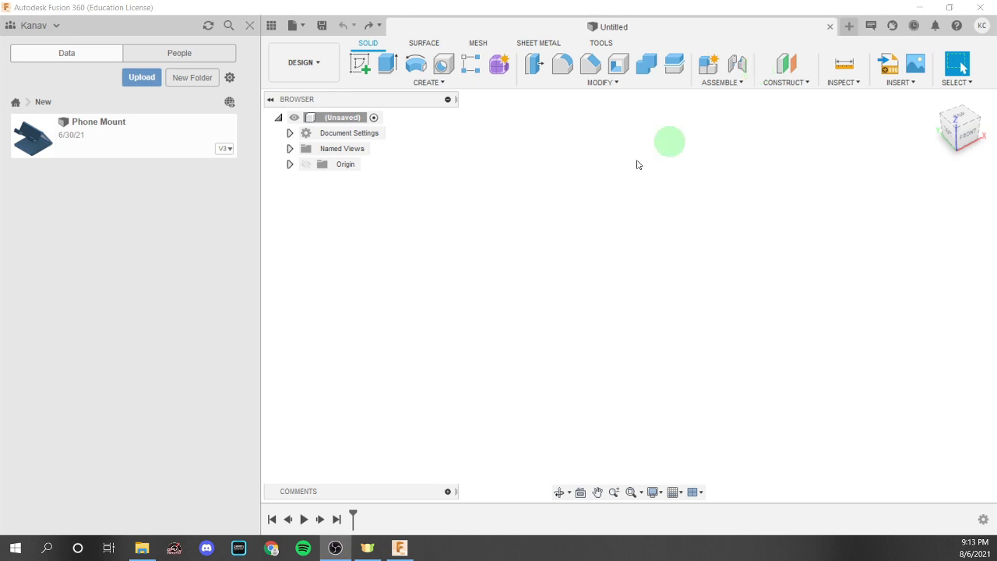
left_click(359, 63)
Step: Draw a 50 × 70 mm two-point rectangle from the origin on the top plane and finish the sketch
left_click(678, 314)
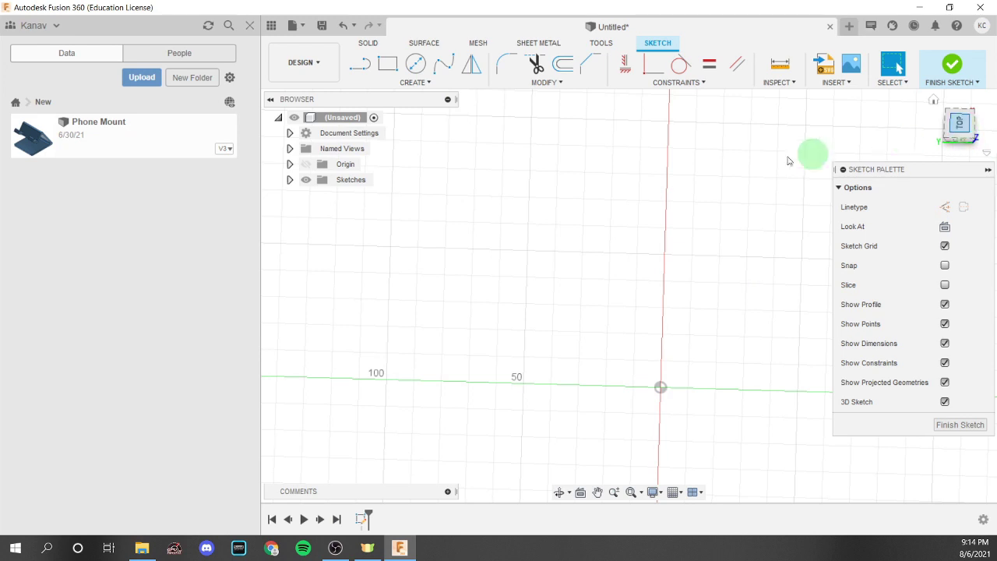
left_click(387, 67)
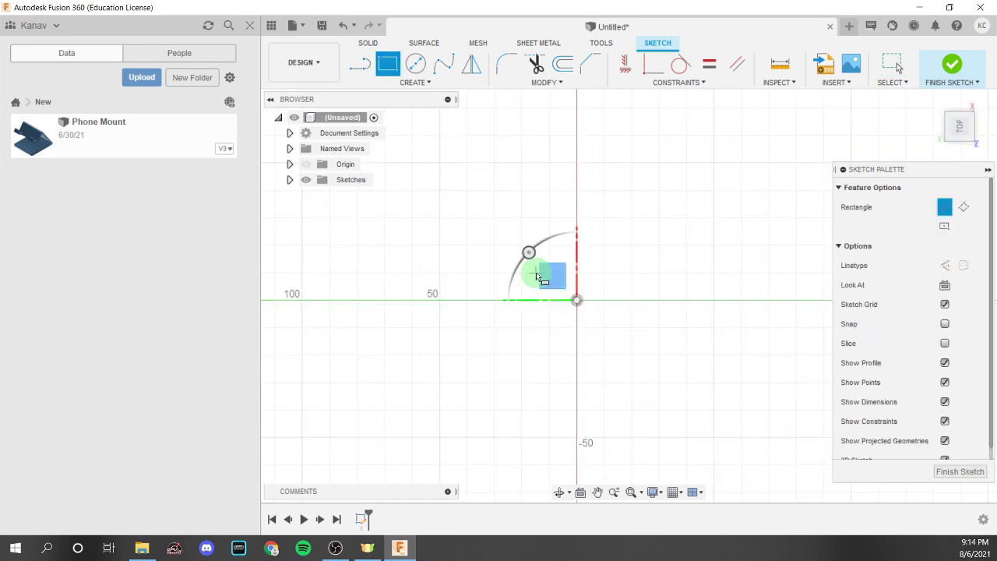
left_click(576, 300)
left_click(748, 413)
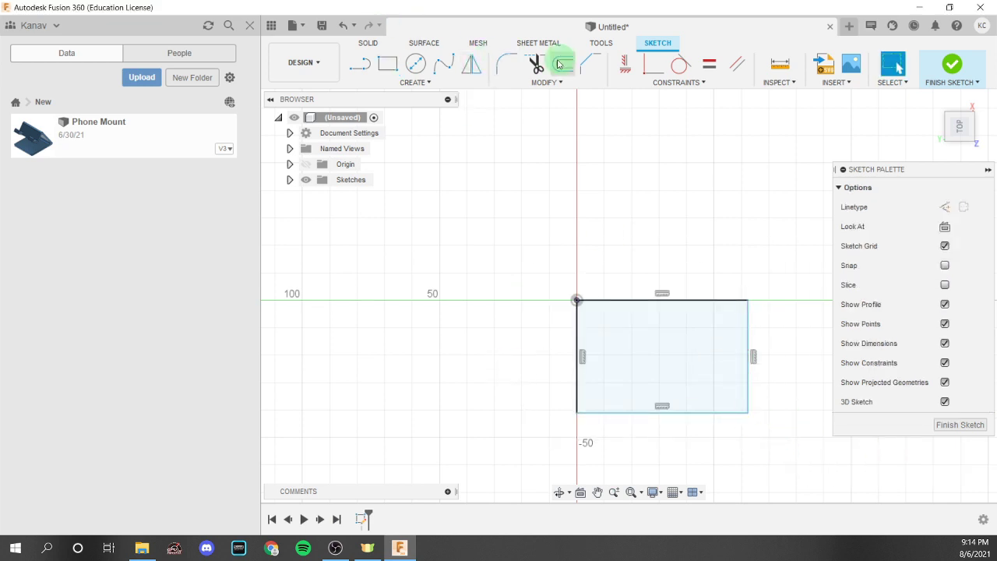
key("ctrl+z")
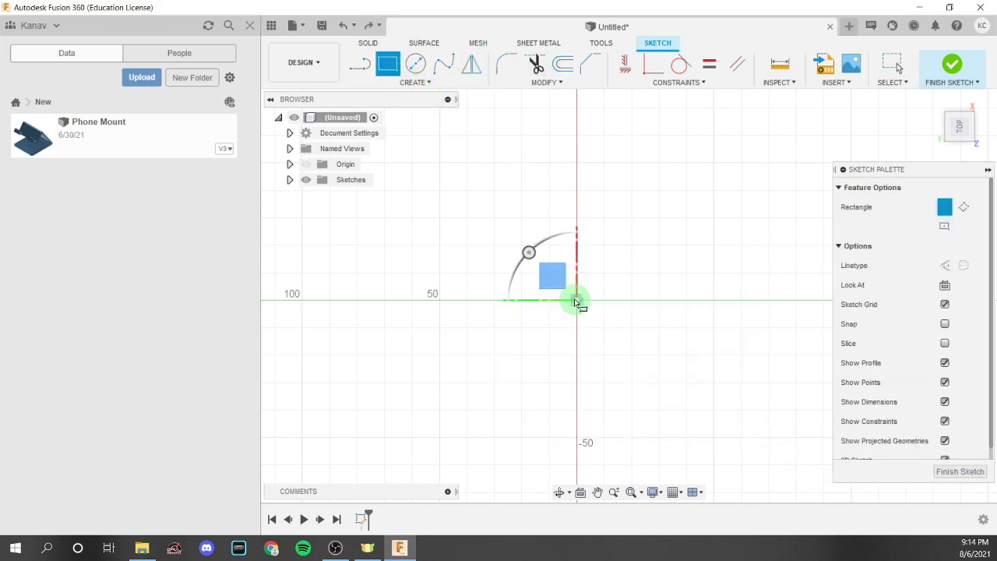
left_click(577, 300)
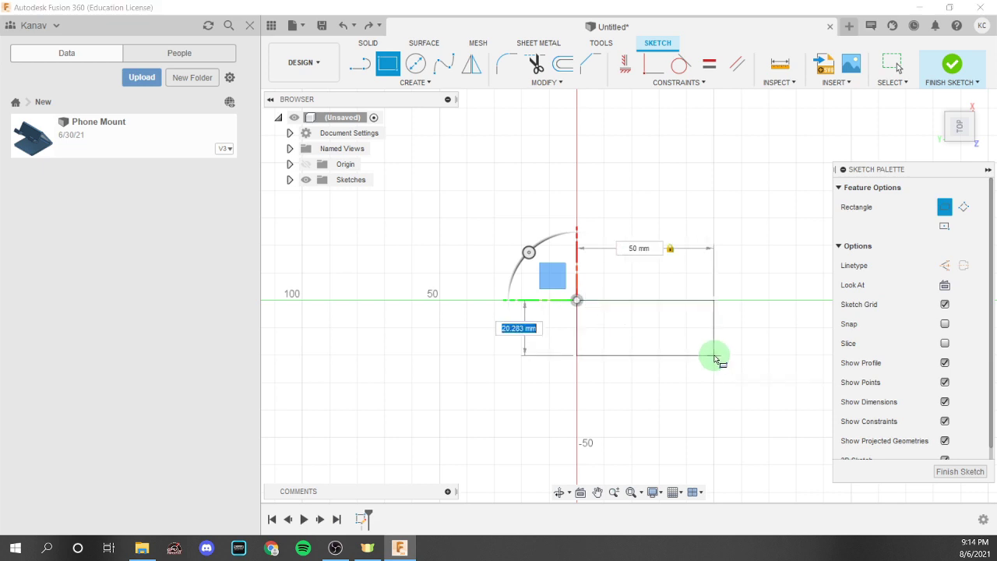
key("Return")
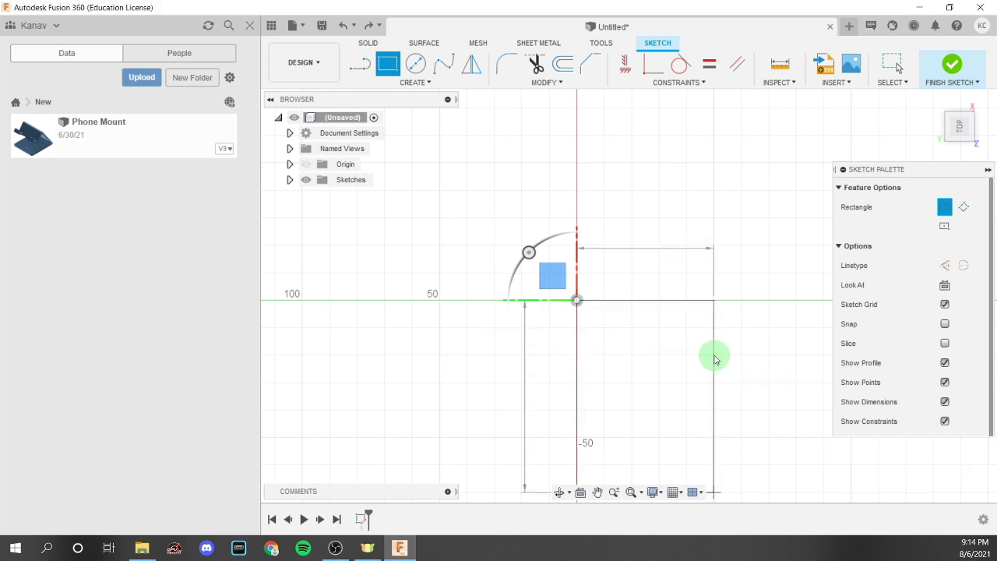
key("Escape")
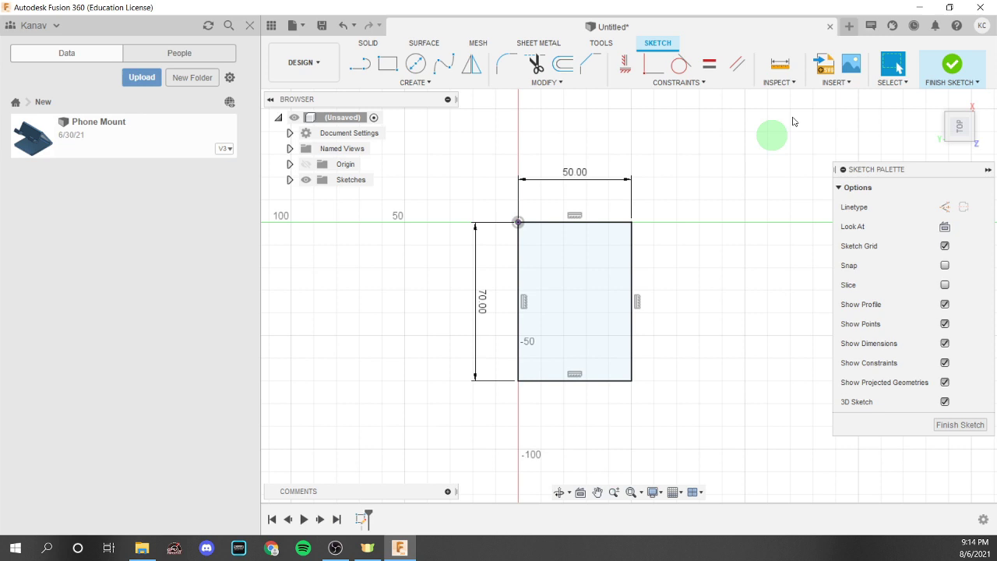
left_click(952, 66)
middle_click_drag(669, 362, 656, 306, "shift")
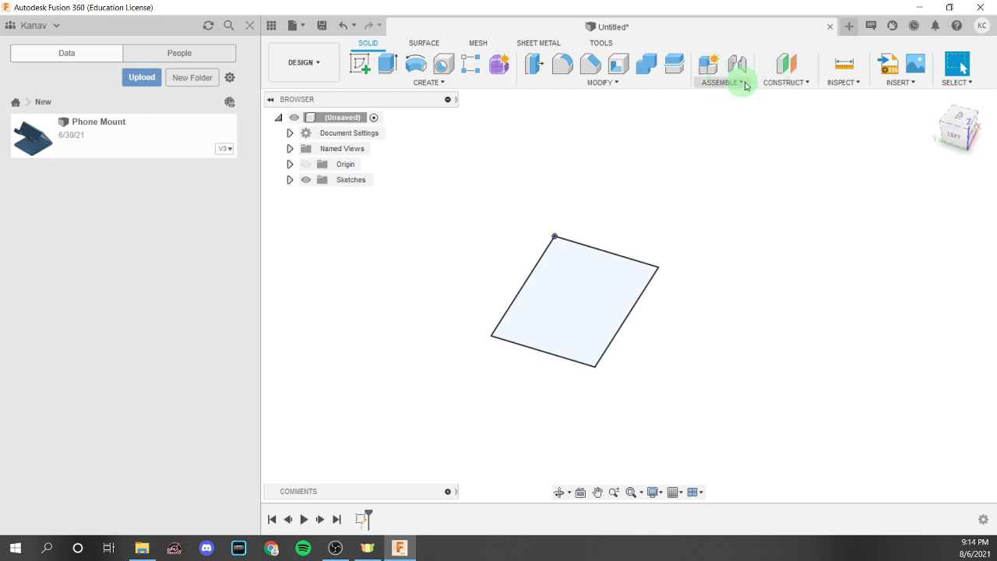
Step: Place construction Point1 at the rectangle's vertex opposite the origin
left_click(793, 83)
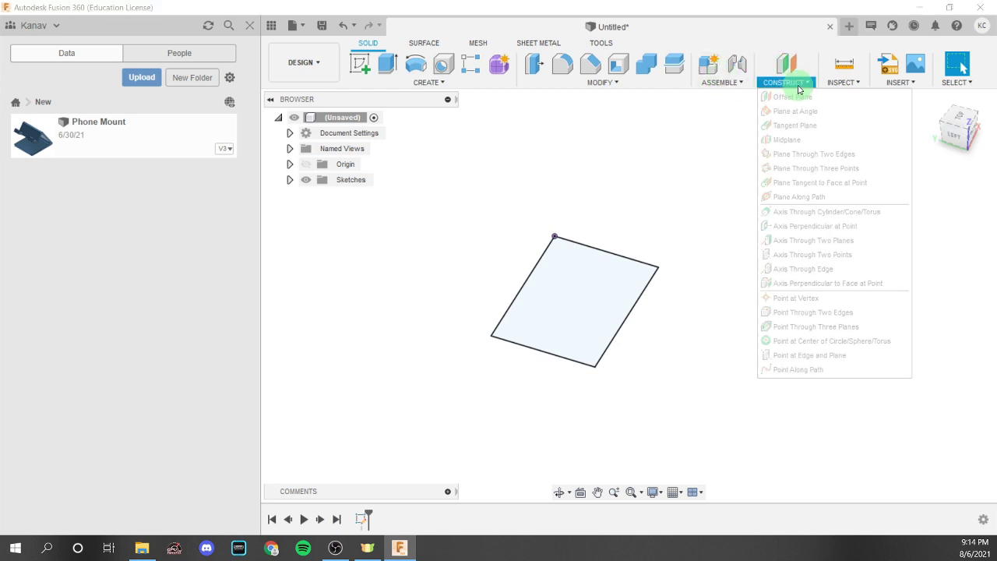
left_click(807, 298)
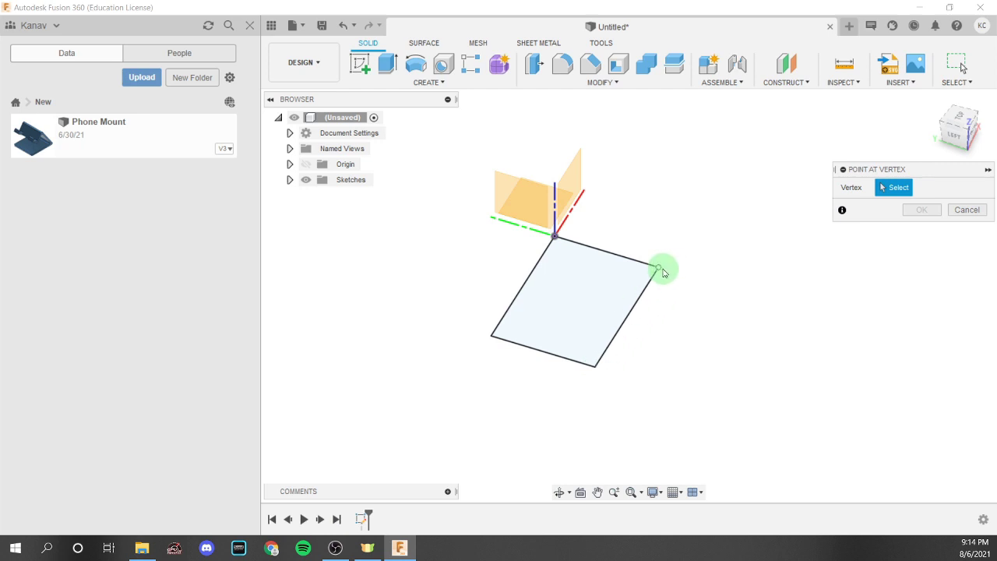
left_click(595, 366)
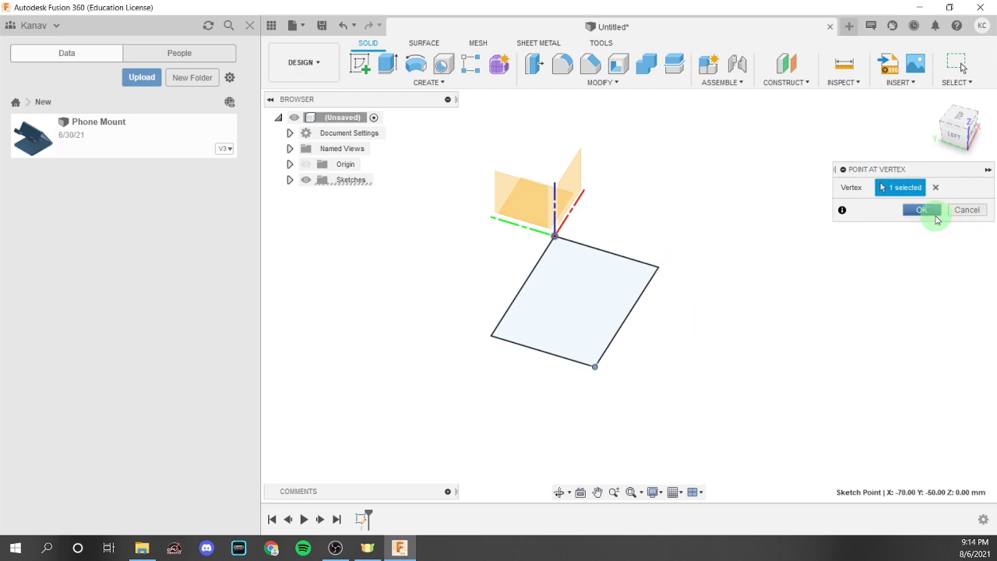
left_click(924, 210)
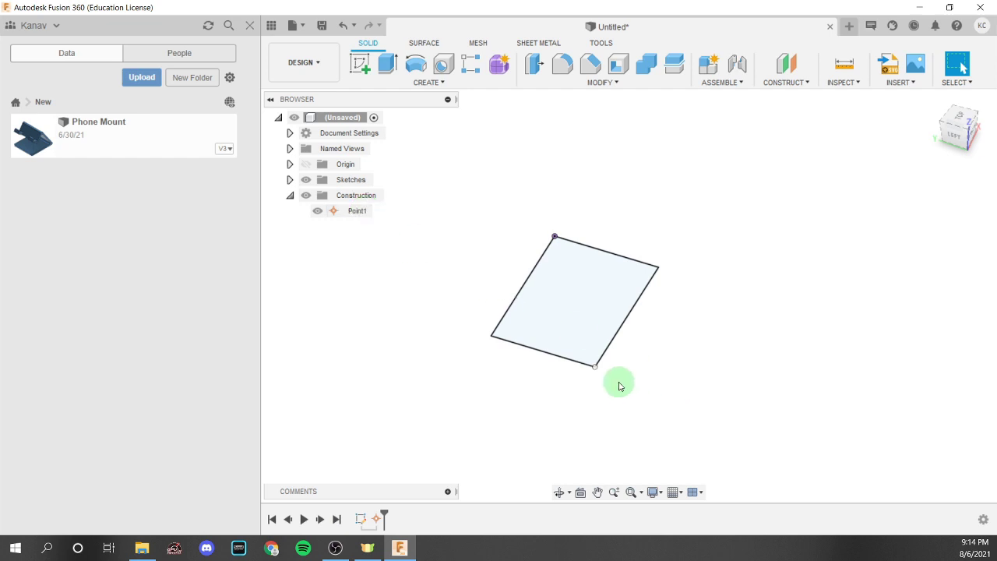
left_click(555, 236)
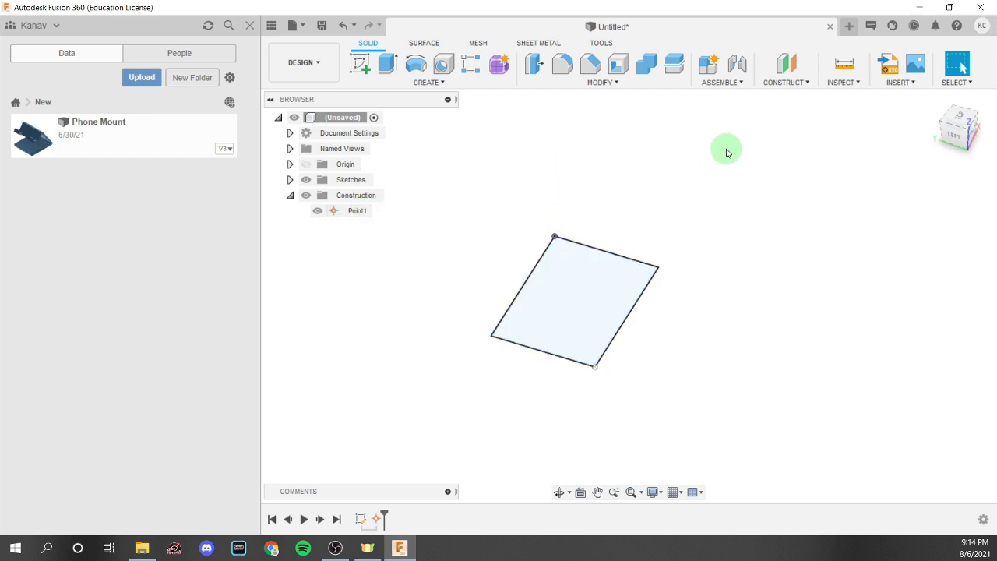
Step: Create Plane1 offset -50 mm from the XZ origin plane
left_click(774, 81)
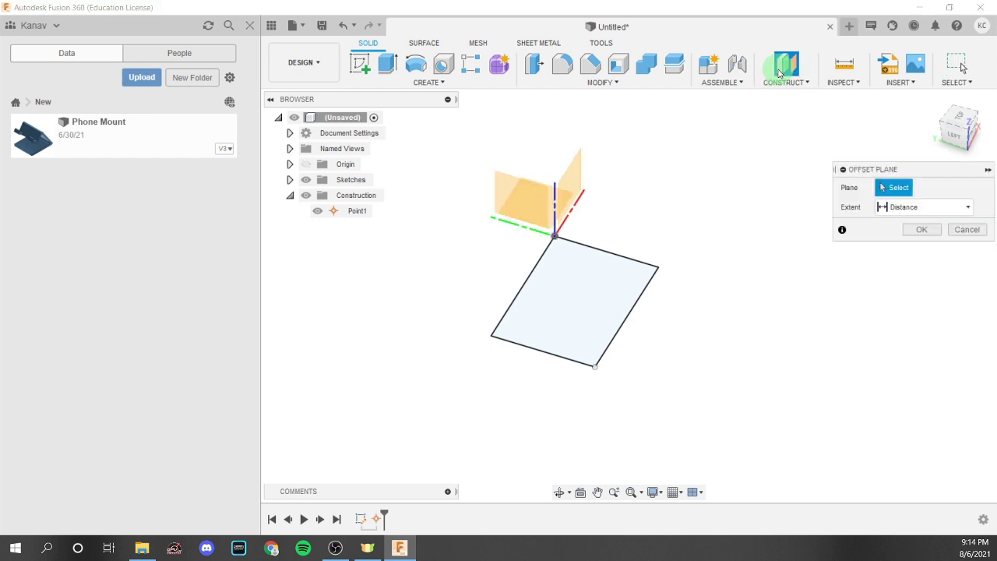
left_click(578, 180)
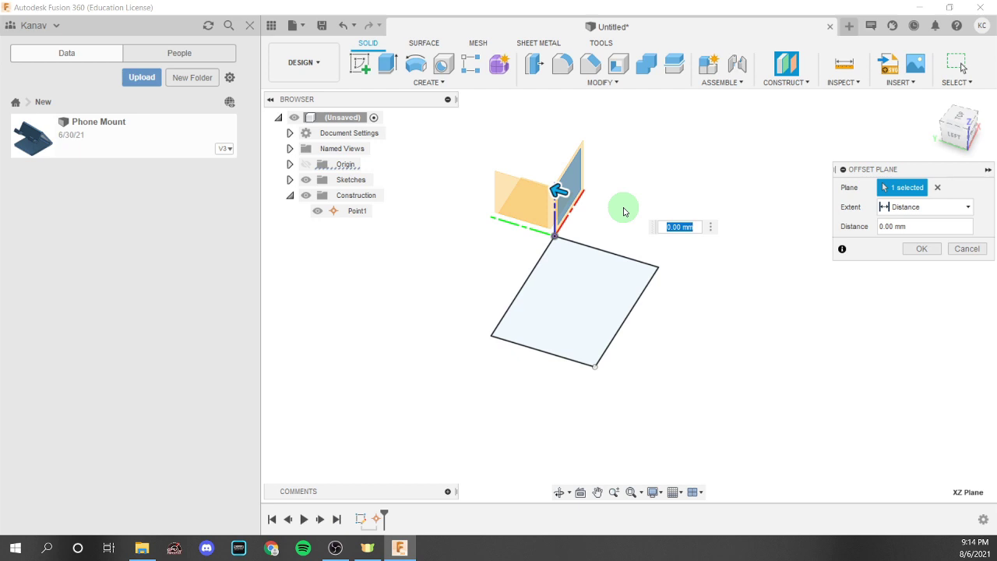
type("-50")
key("Return")
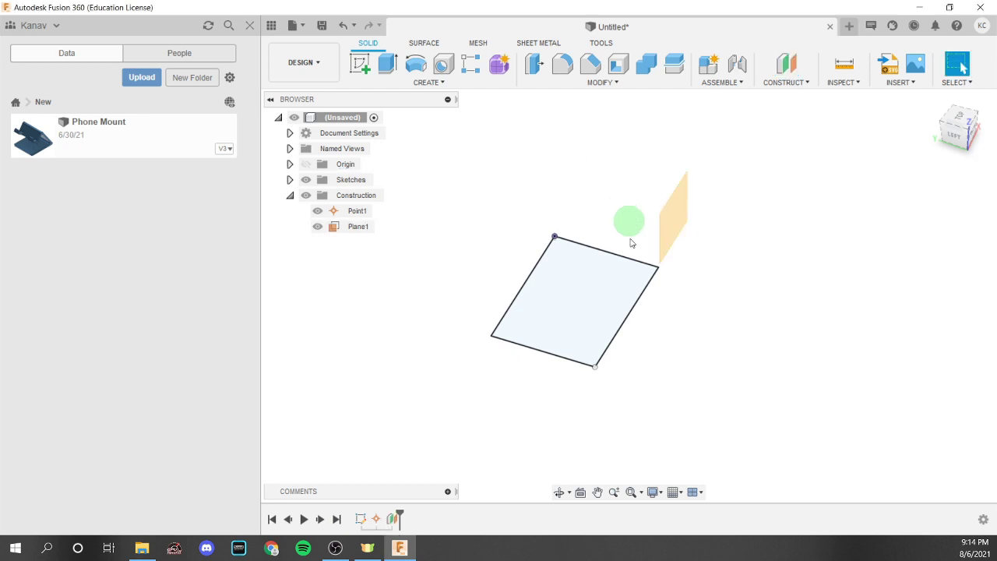
left_click(649, 290)
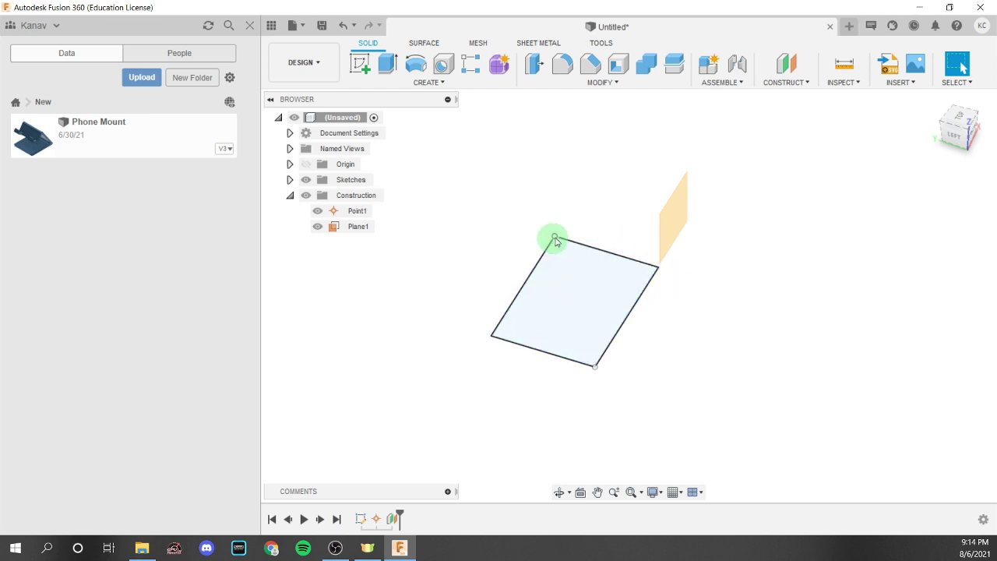
Step: Sketch a 70 mm wide rectangle on Plane1, starting from a corner on the red axis
left_click(360, 64)
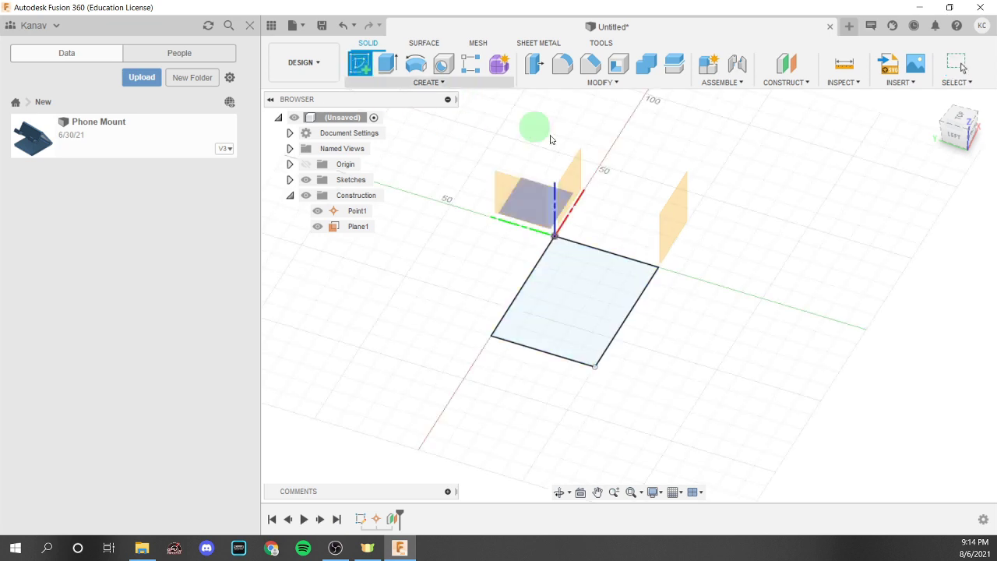
left_click(667, 218)
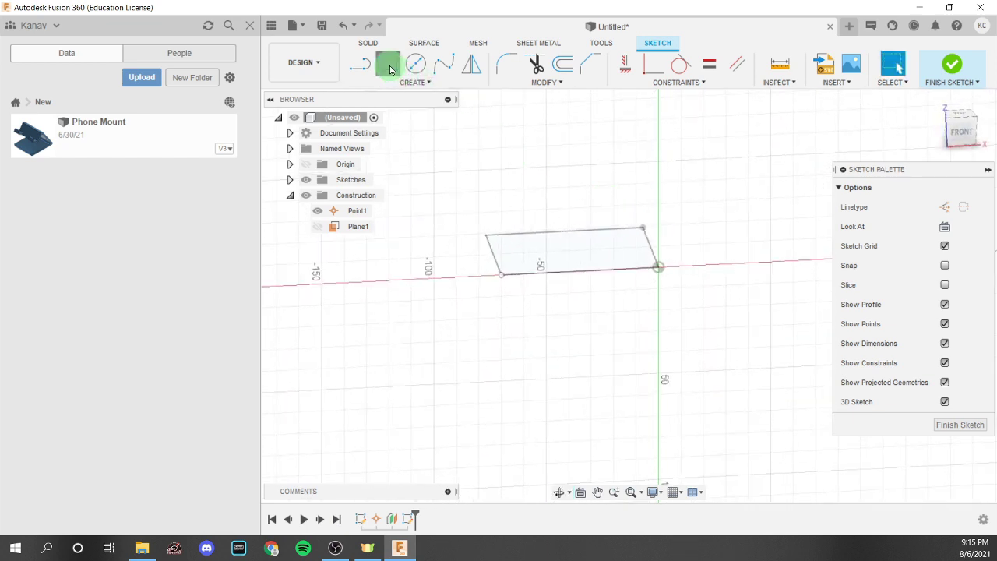
left_click(389, 67)
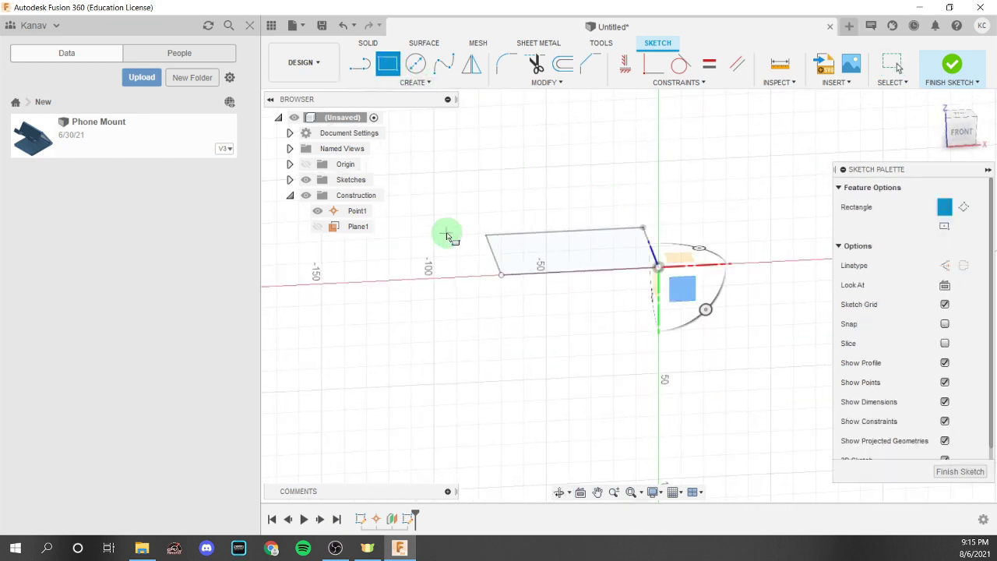
left_click(502, 275)
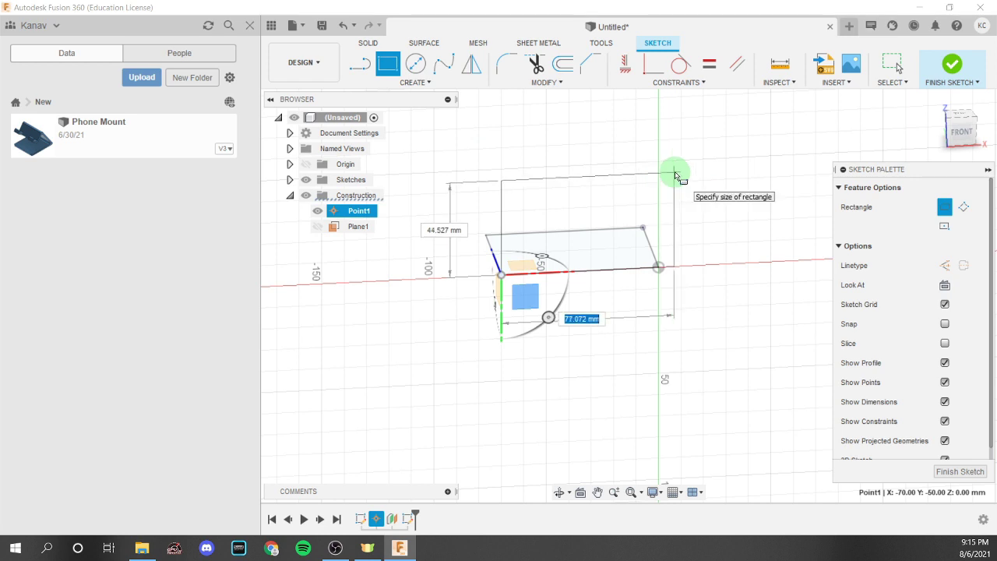
type("70")
key("Tab")
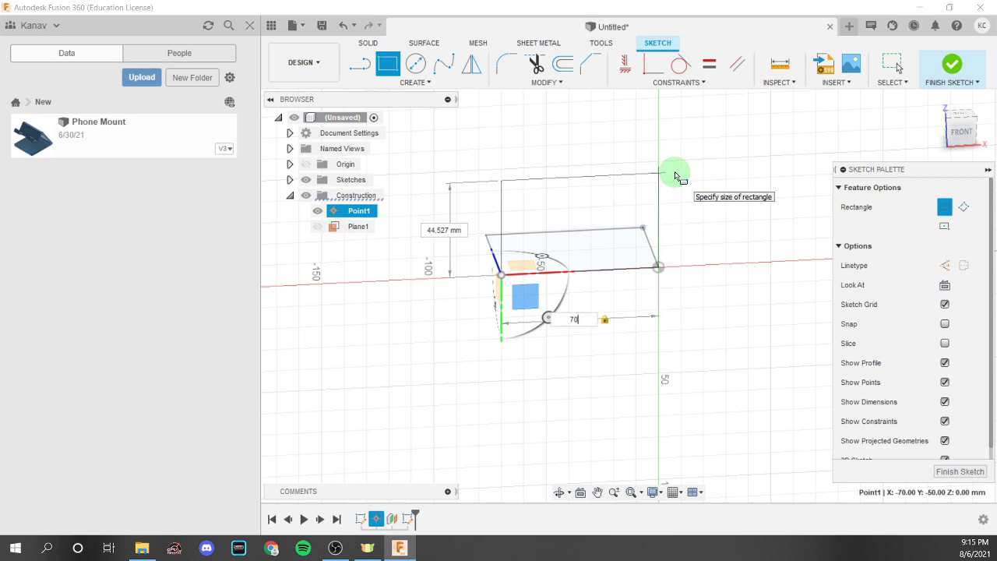
key("Return")
key("Escape")
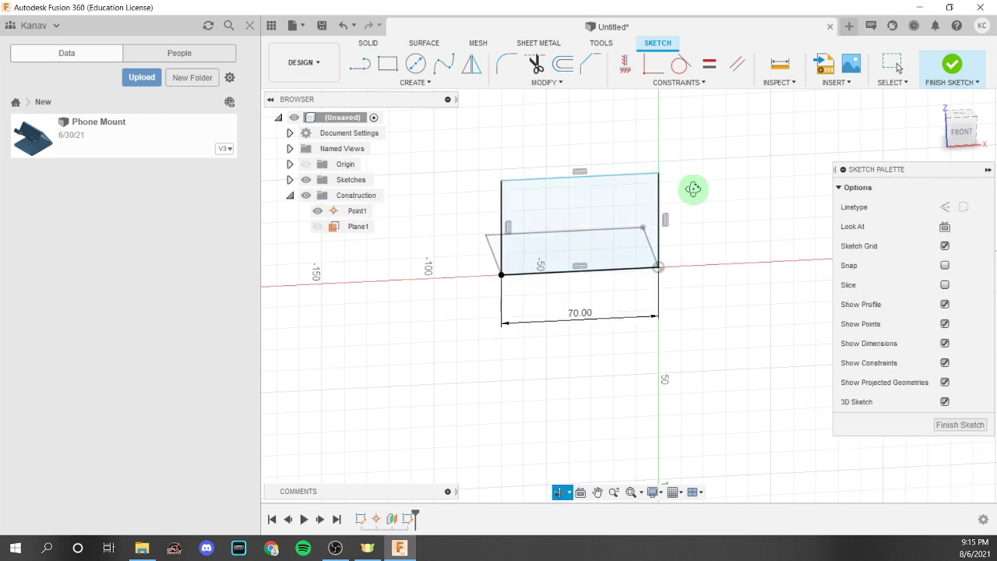
key("F6")
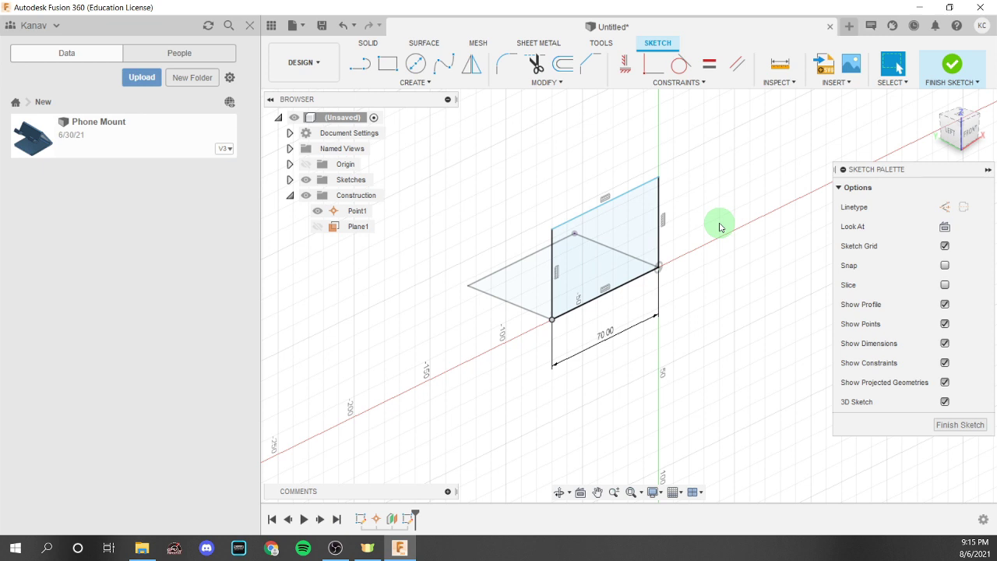
Step: Undo the vertical rectangle sketch and remove Plane1
key("ctrl+z")
key("ctrl+z")
middle_click_drag(763, 234, 797, 237, "shift")
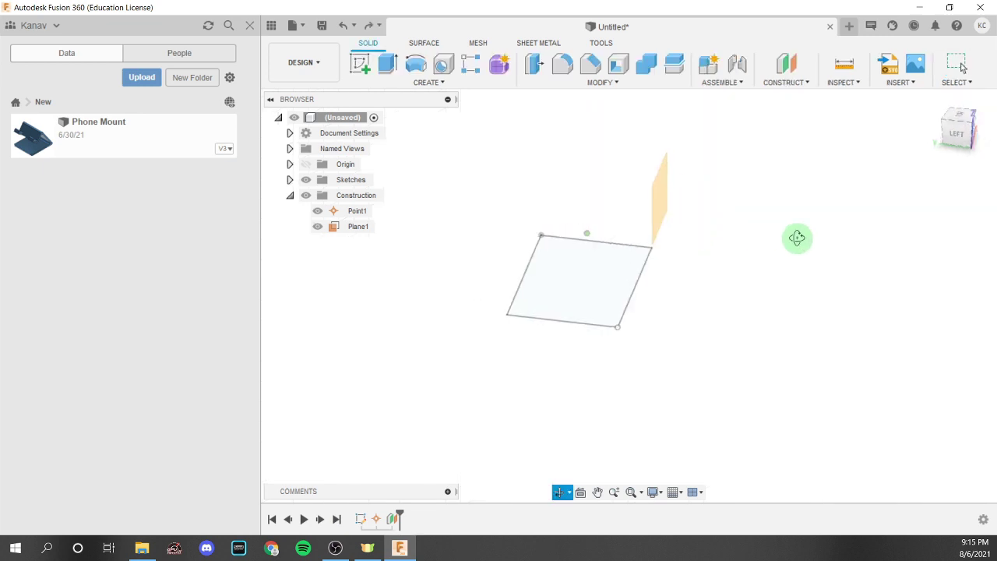
key("ctrl+z")
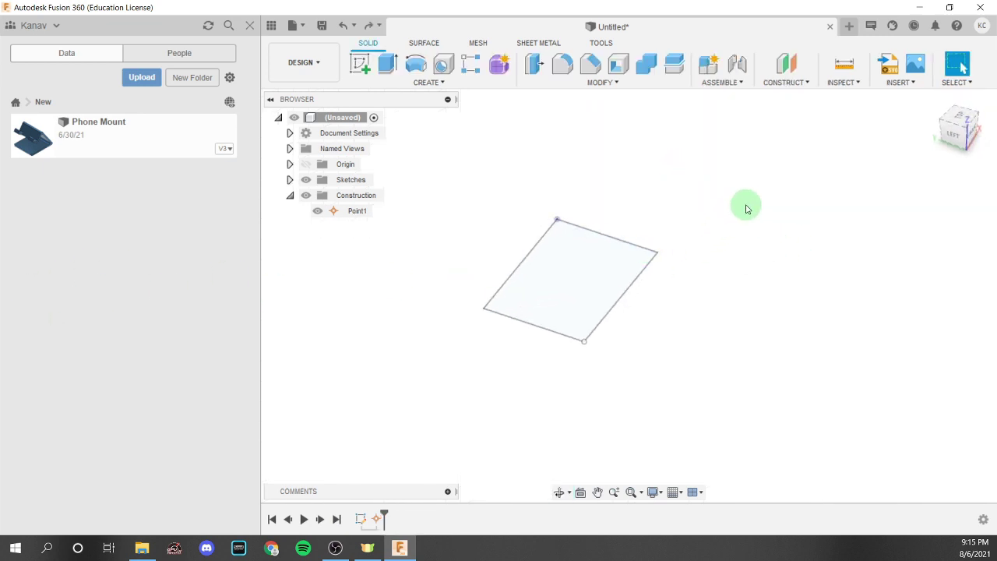
key("ctrl+z")
key("ctrl+z")
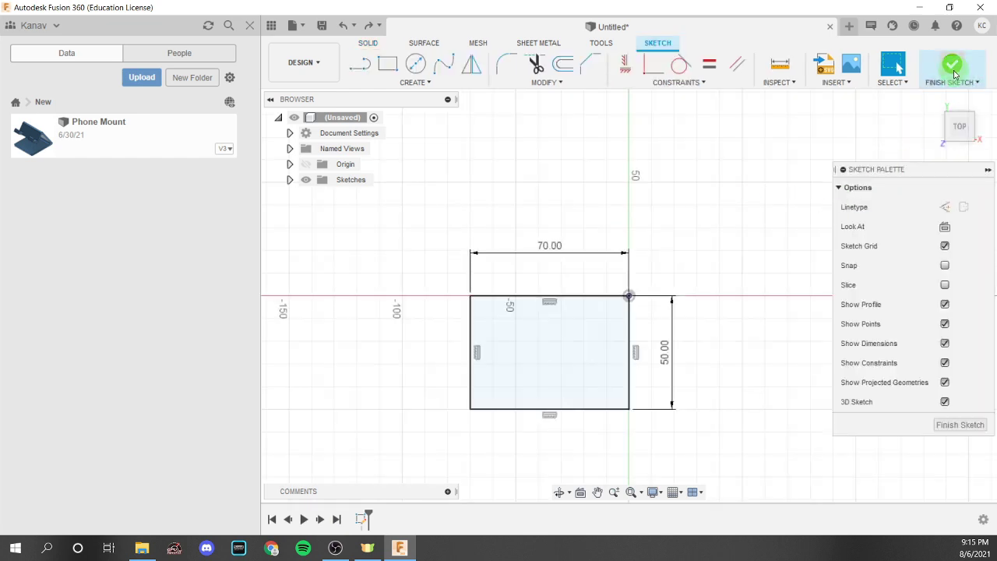
Step: Finish the sketch and add a construction point through the rectangle's lower-left and lower-right edges
left_click(954, 74)
left_click(793, 84)
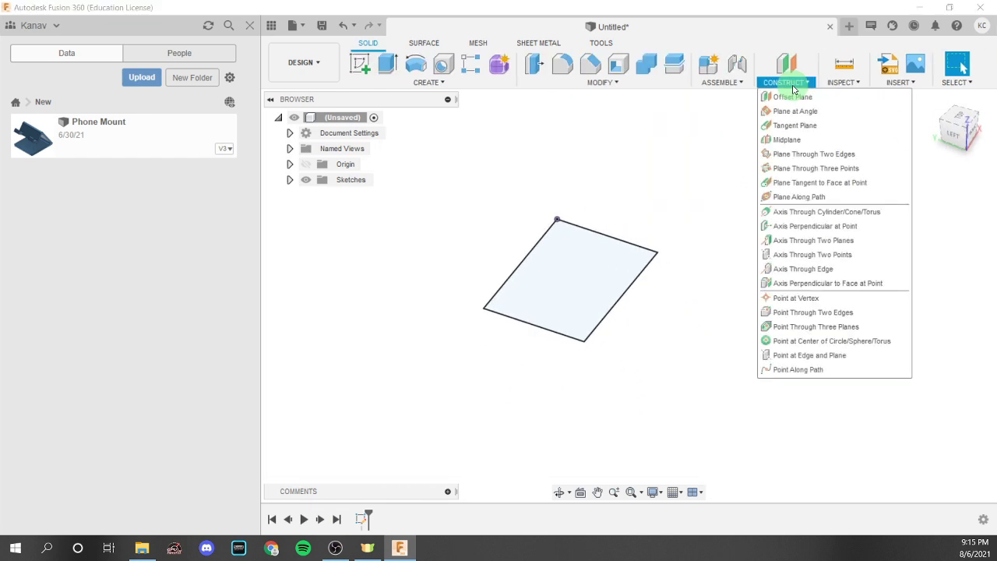
left_click(860, 322)
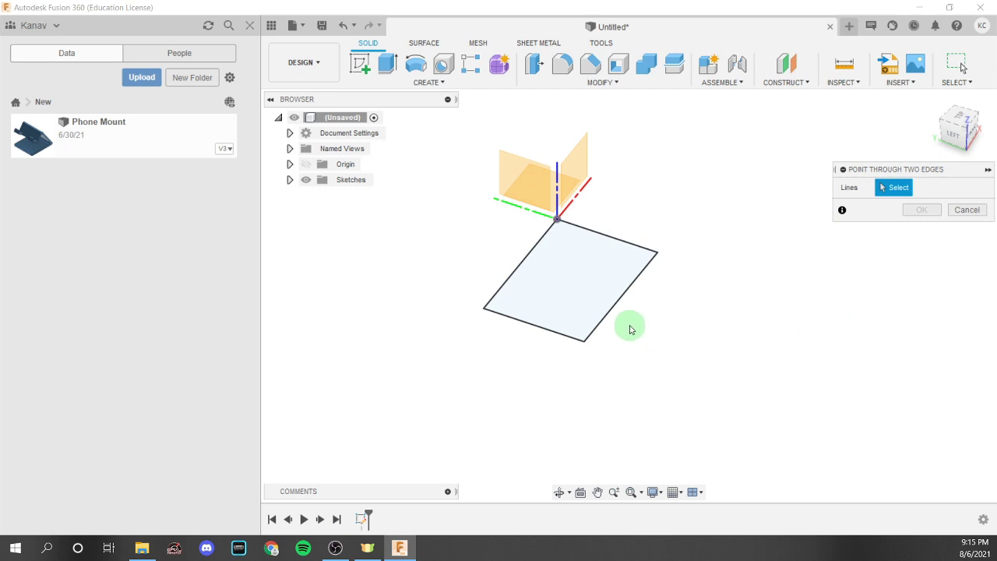
left_click(571, 336)
left_click(600, 332)
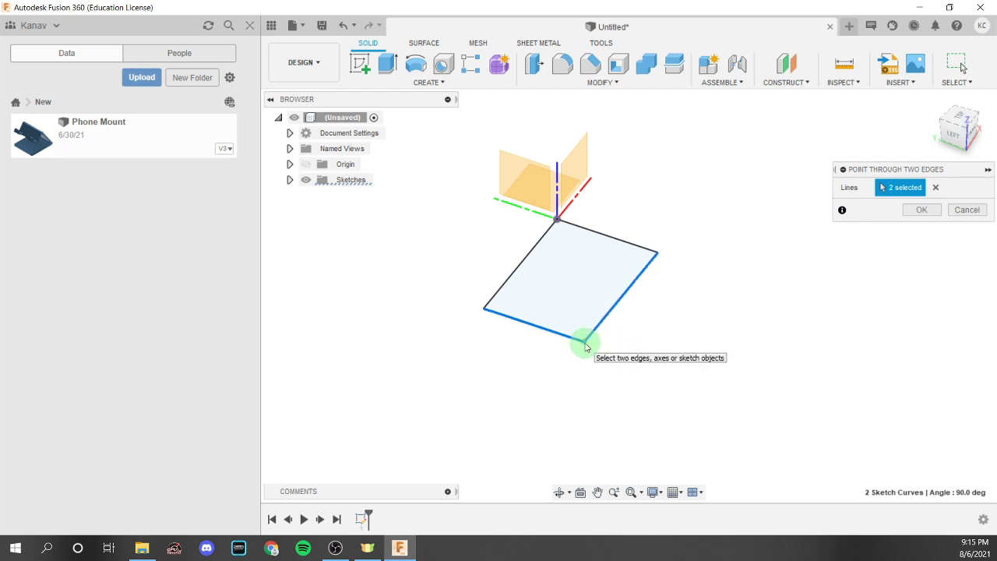
left_click(921, 210)
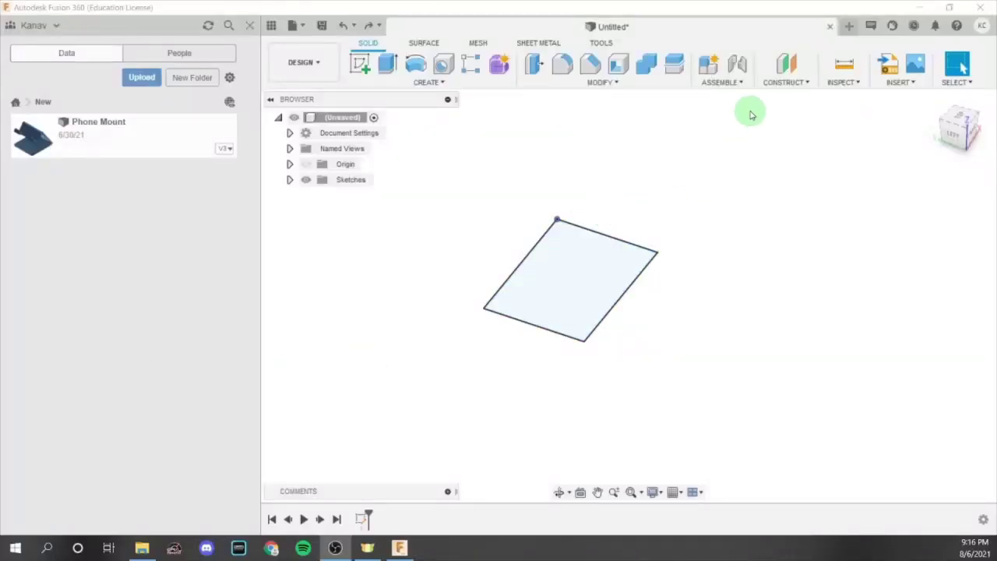
Step: Dismiss the Construct list and show the Solid Create commands, including Sweep
left_click(806, 86)
left_click(803, 83)
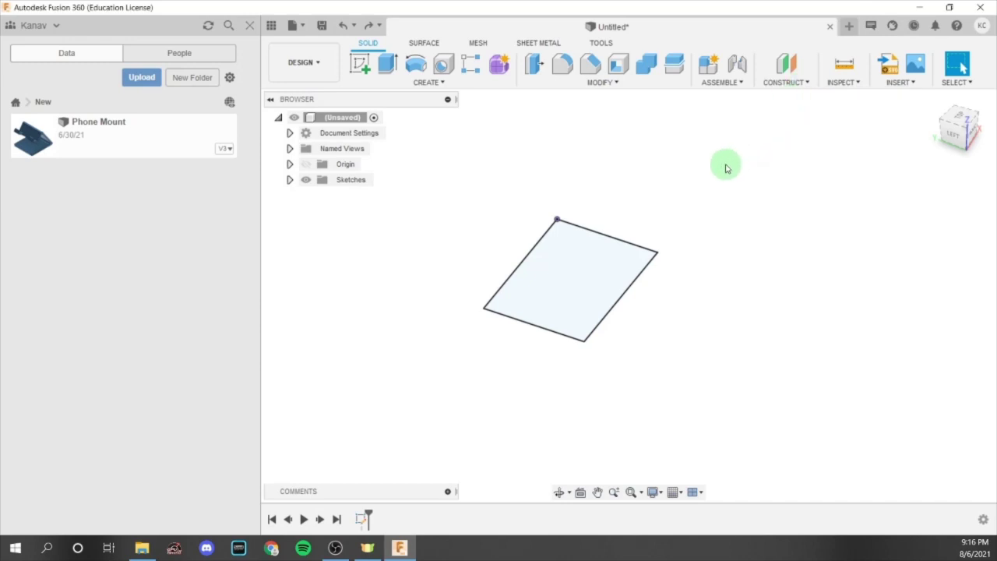
left_click(448, 89)
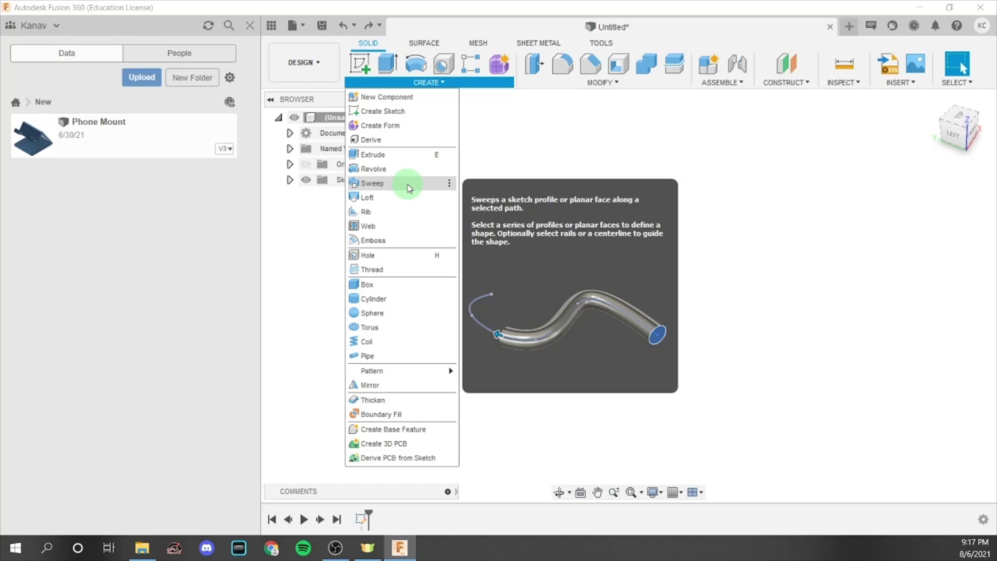
Step: Start a new sketch on a vertical origin plane, viewed straight from the right
left_click(573, 140)
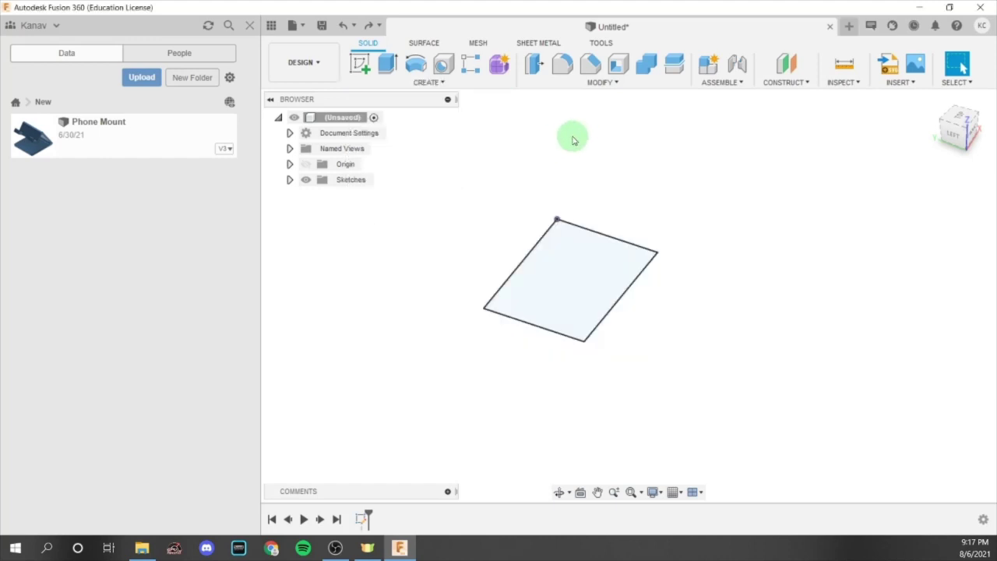
left_click(361, 64)
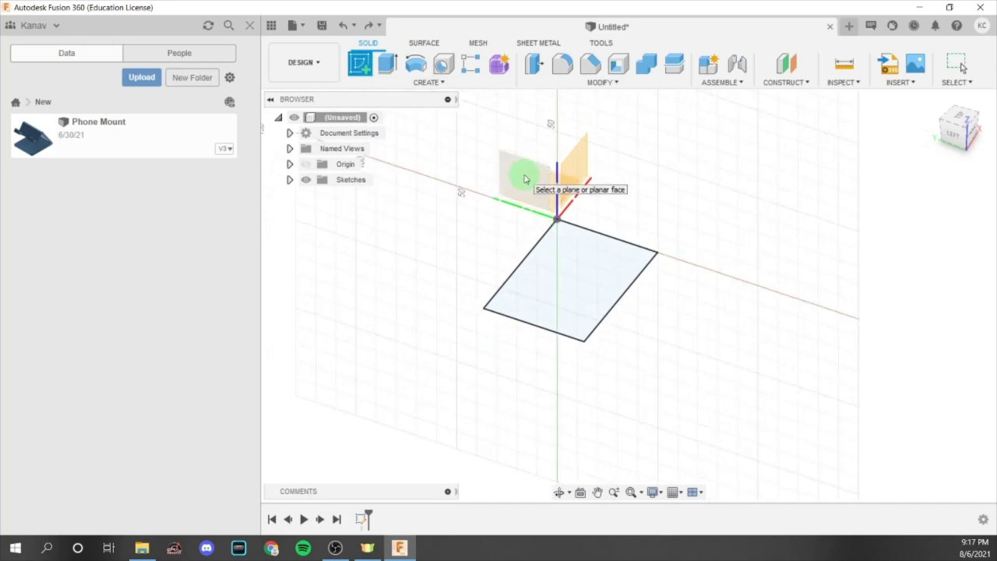
left_click(533, 178)
mouse_move(617, 208)
middle_mouse_down("shift")
mouse_move(634, 200)
mouse_move(639, 183)
mouse_move(521, 194)
mouse_move(478, 125)
mouse_move(477, 181)
middle_mouse_up("shift")
left_click(970, 148)
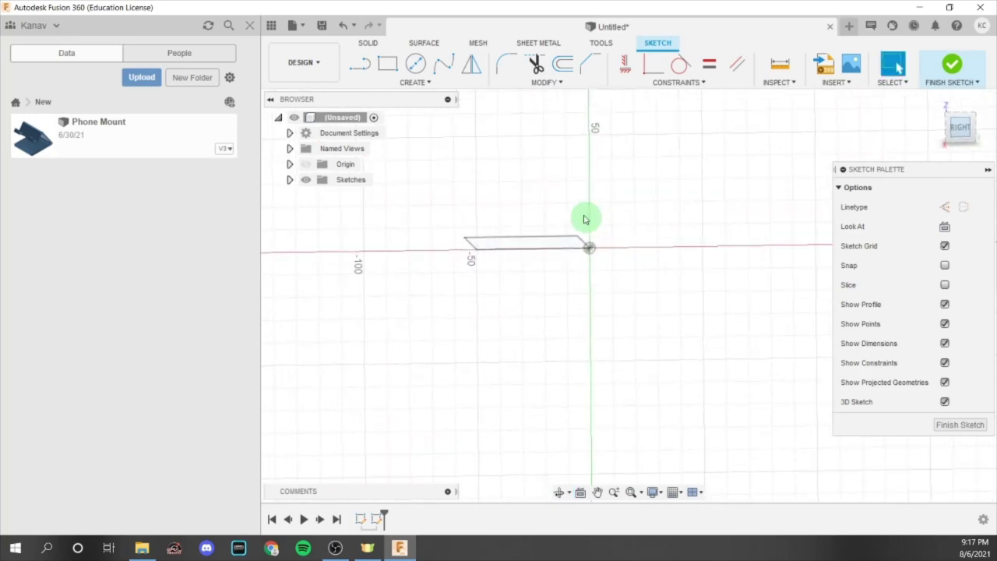
Step: Draw a diagonal line from the sketch origin, then undo it
key("l")
left_click(582, 274)
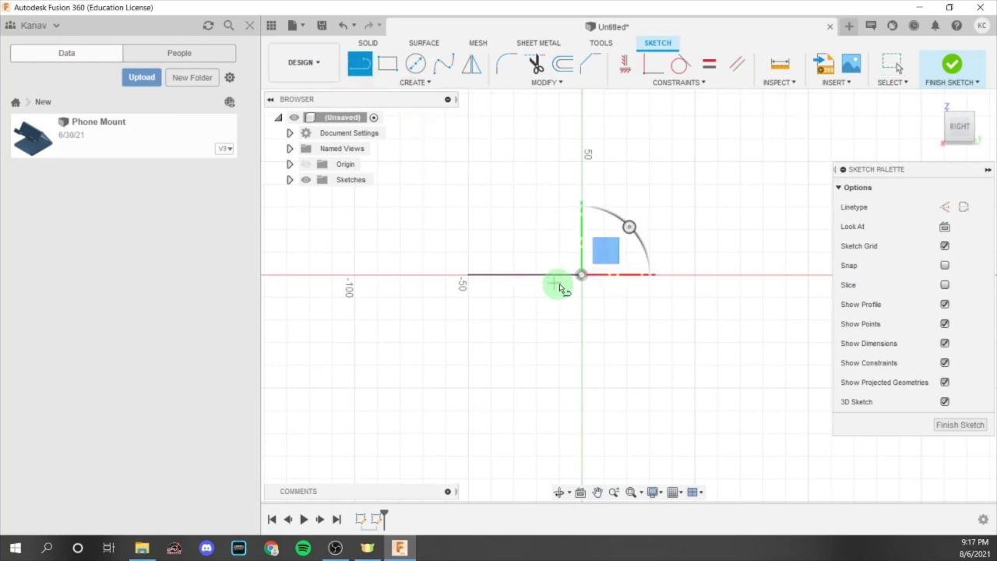
middle_click_drag(675, 176, 630, 283)
left_click(614, 273)
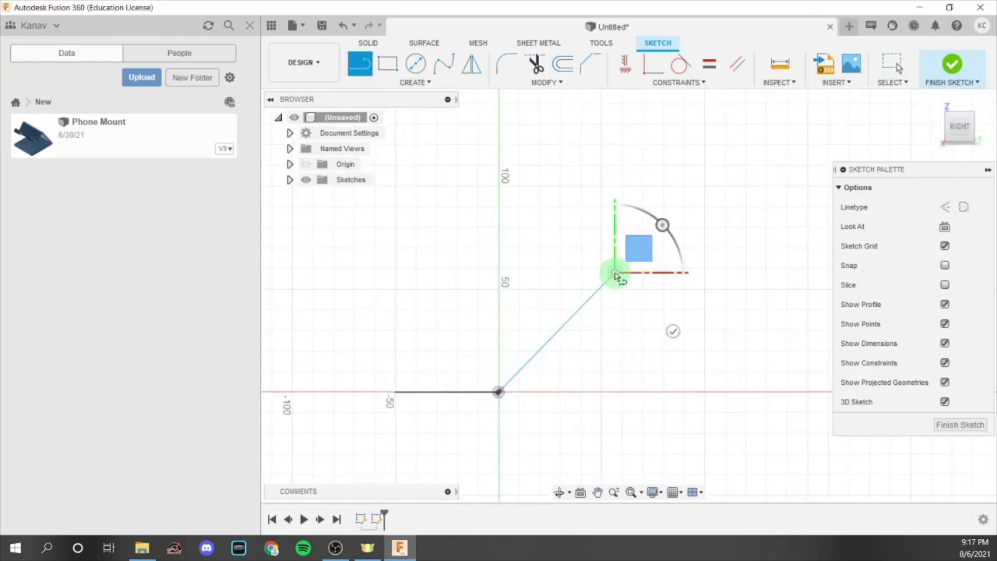
key("Escape")
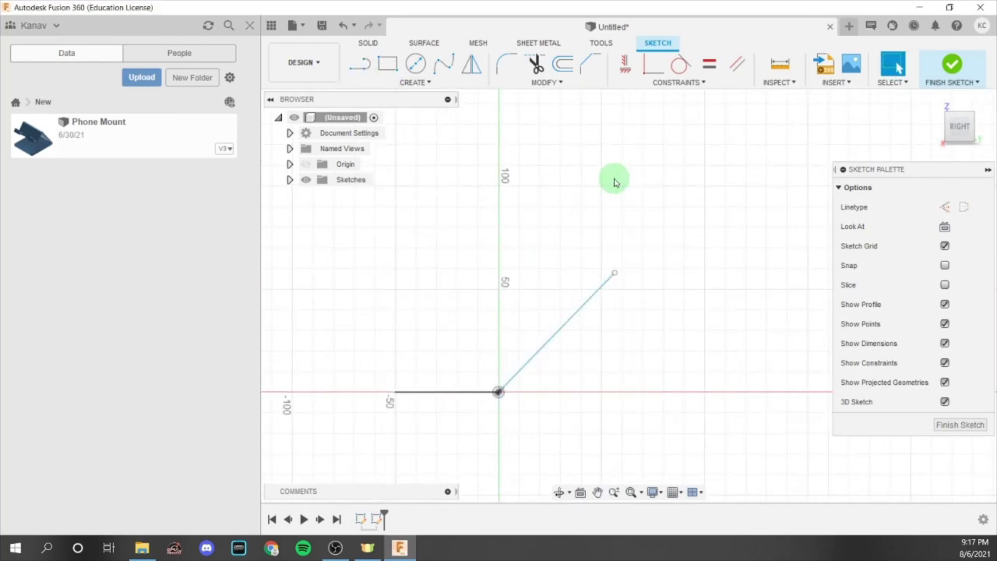
key("ctrl+z")
Step: Draw a tall 3-point arc rising from the origin and finish the sketch
left_click(416, 83)
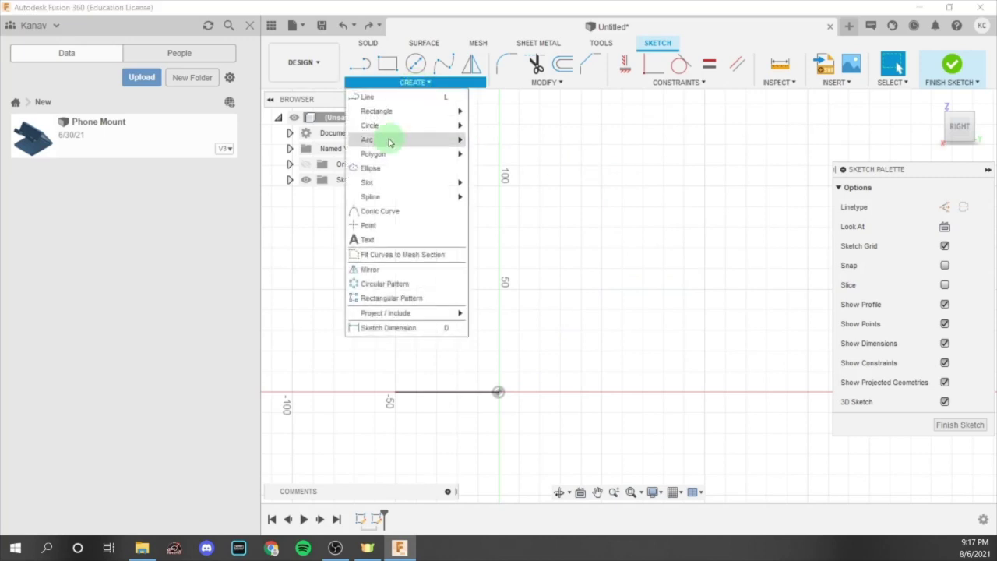
left_click(498, 138)
left_click(500, 393)
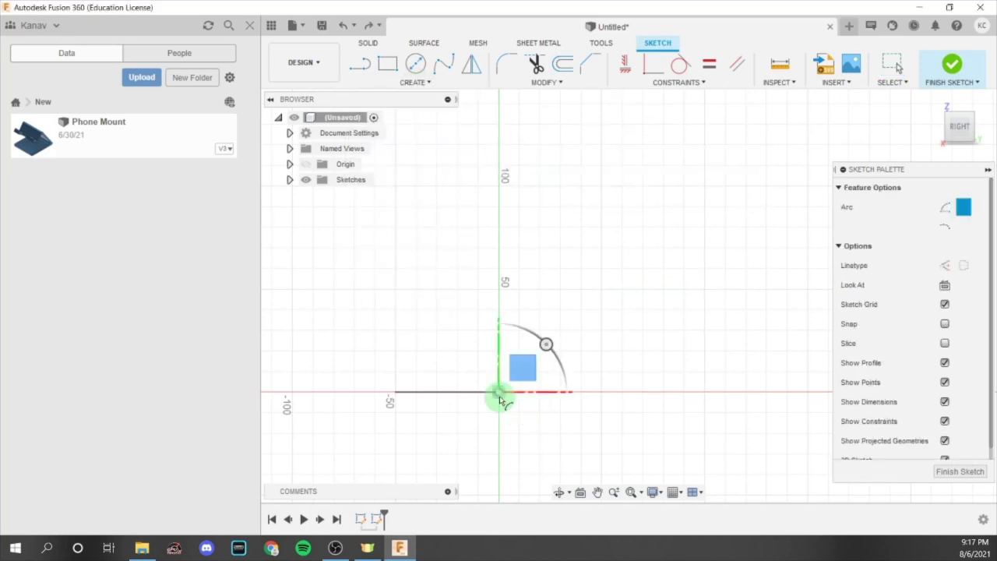
scroll(567, 305, "down", 2)
left_click(552, 227)
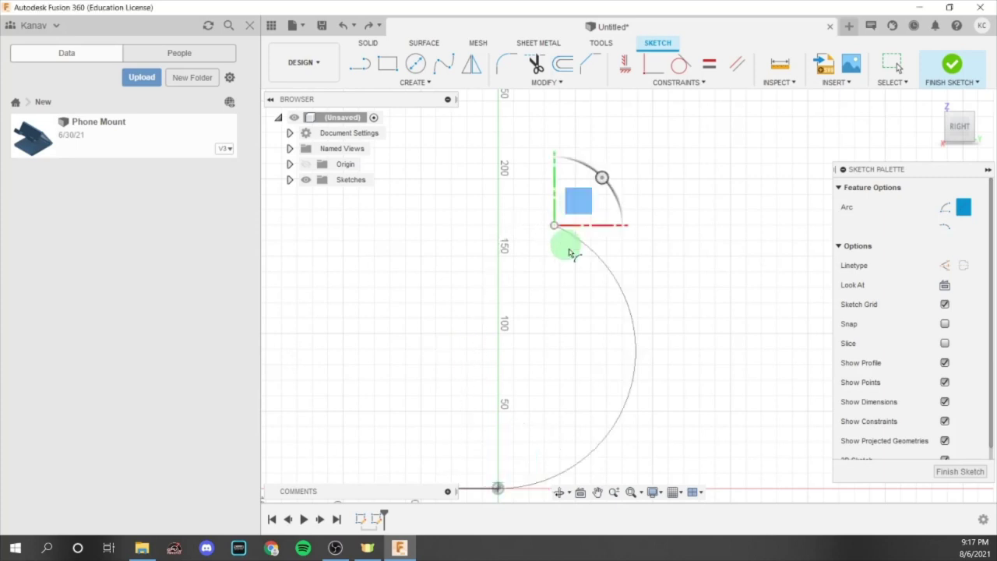
left_click(603, 350)
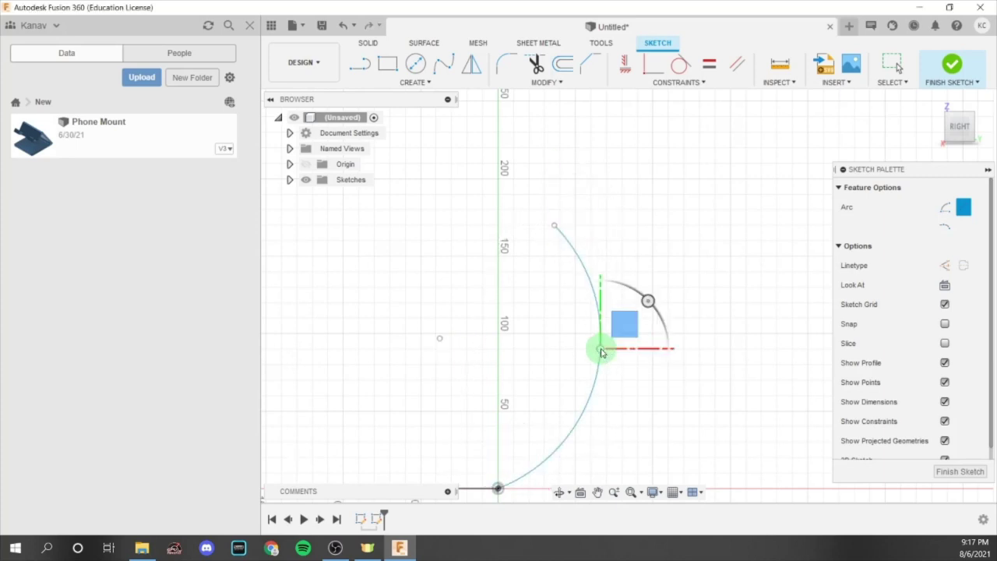
key("Escape")
scroll(606, 298, "down", 2)
mouse_move(606, 299)
middle_mouse_down("shift")
mouse_move(819, 281)
mouse_move(777, 314)
mouse_move(913, 175)
middle_mouse_up("shift")
left_click(952, 64)
mouse_move(657, 303)
middle_mouse_down()
mouse_move(590, 203)
mouse_move(560, 183)
middle_mouse_up()
Step: Start a sweep with the rectangle as profile and the arc as path
left_click(429, 83)
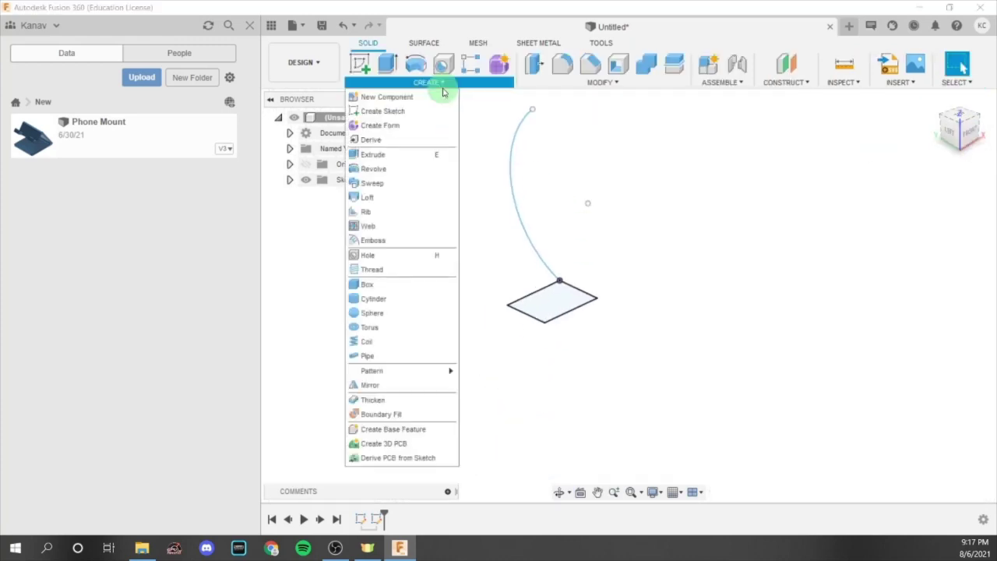
left_click(374, 184)
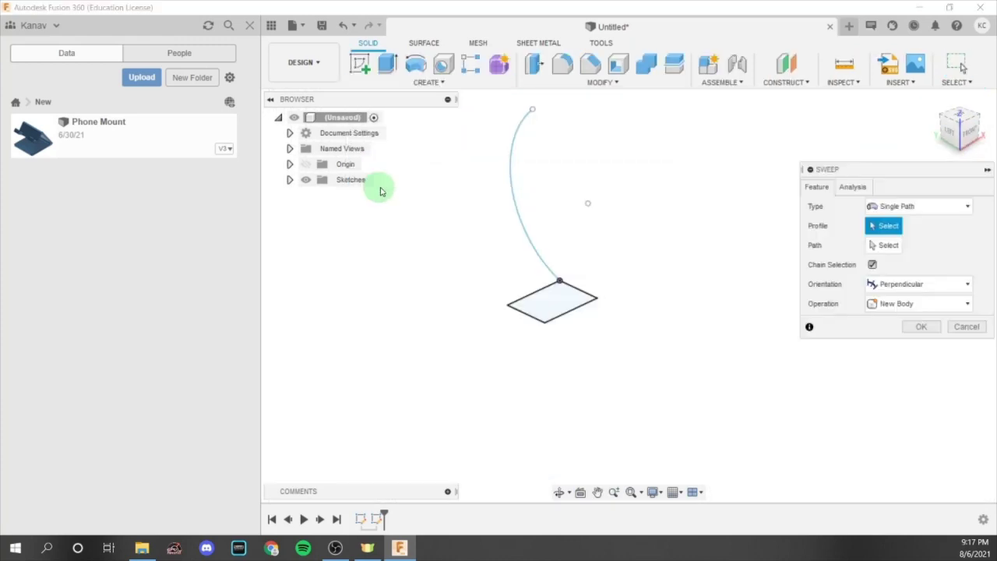
left_click(550, 305)
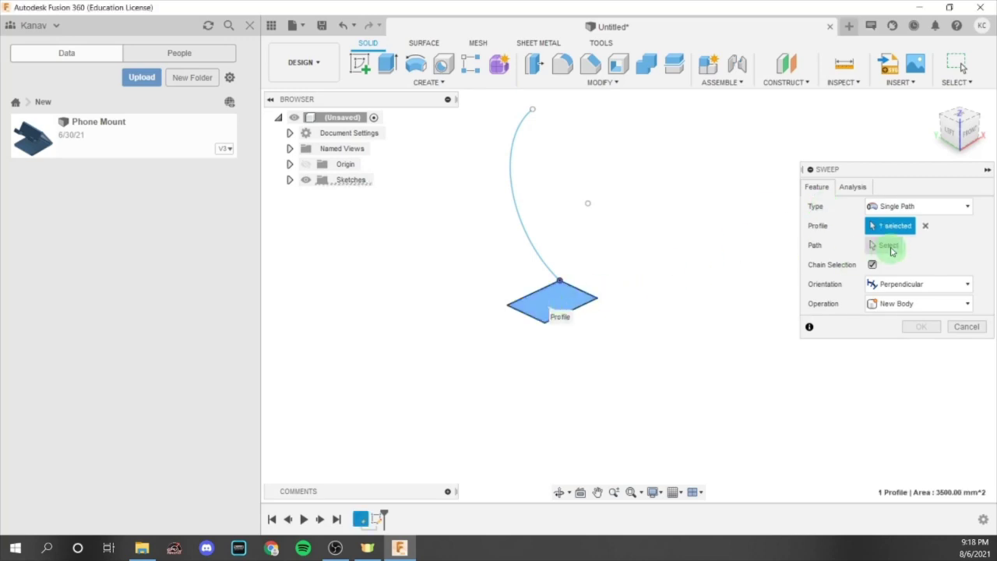
left_click(889, 246)
left_click(525, 224)
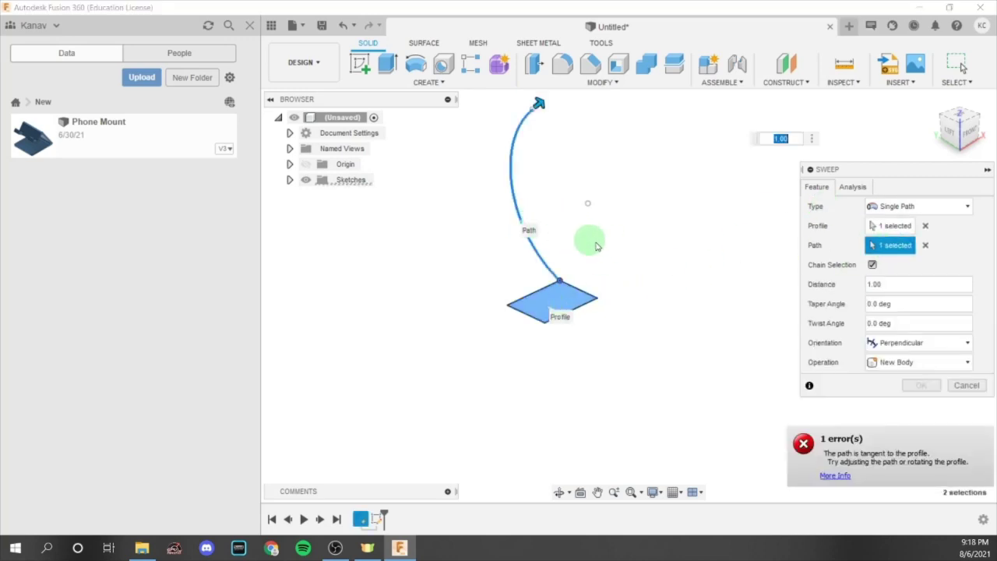
Step: Try Parallel, then Perpendicular sweep orientation while inspecting the preview, leaving Perpendicular
left_click(903, 343)
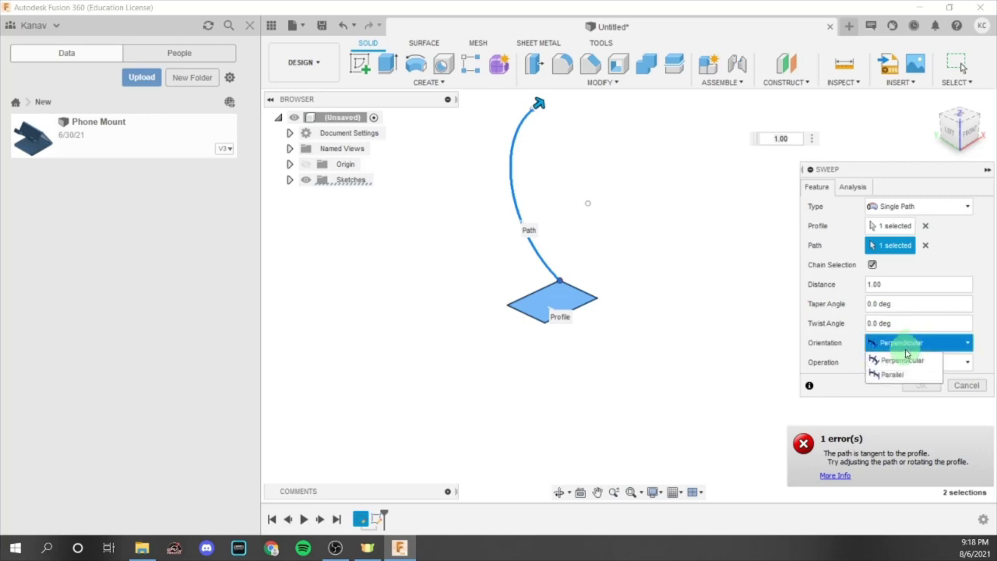
left_click(902, 373)
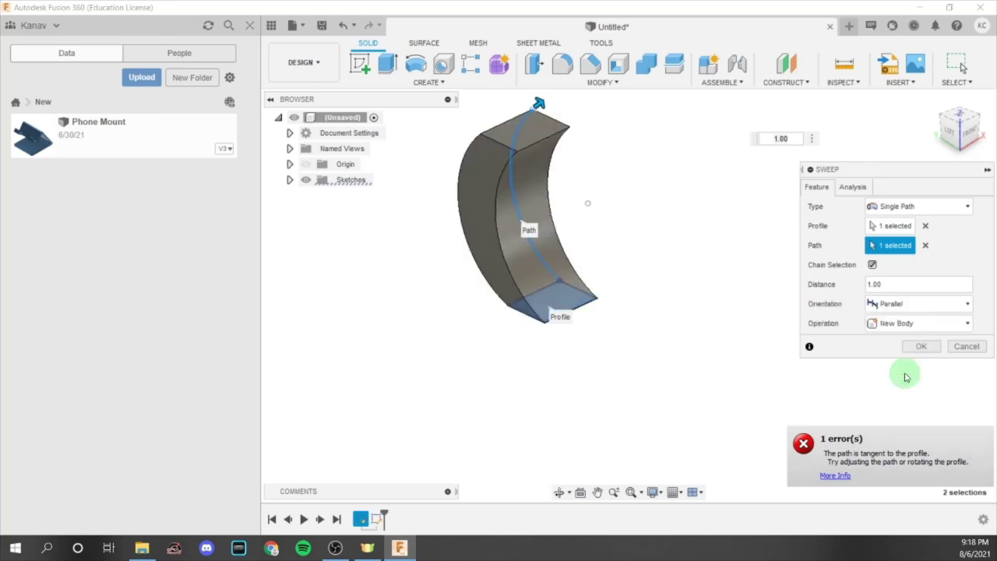
left_click(905, 307)
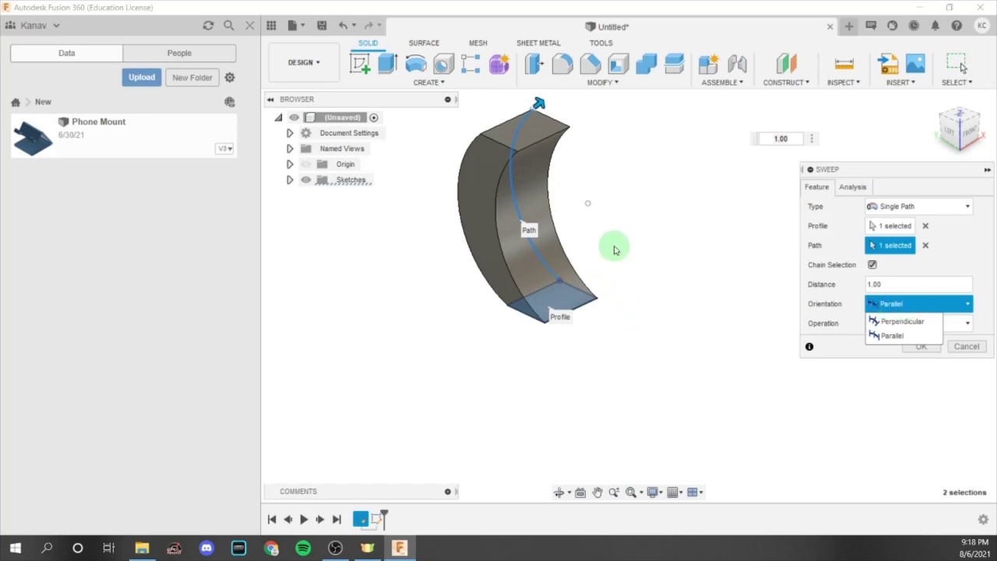
middle_click_drag(612, 247, 694, 182, "shift")
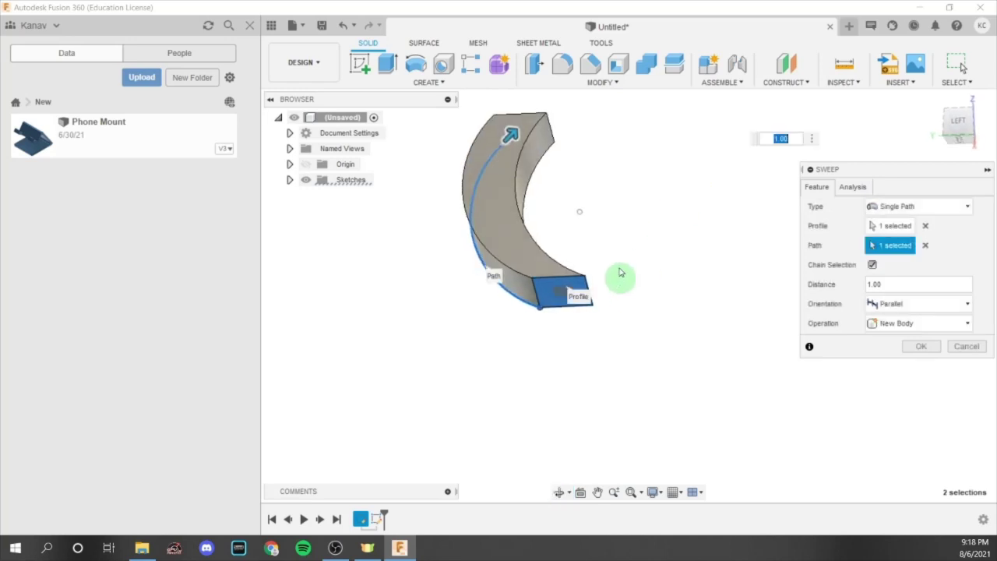
middle_click_drag(605, 178, 601, 204, "shift")
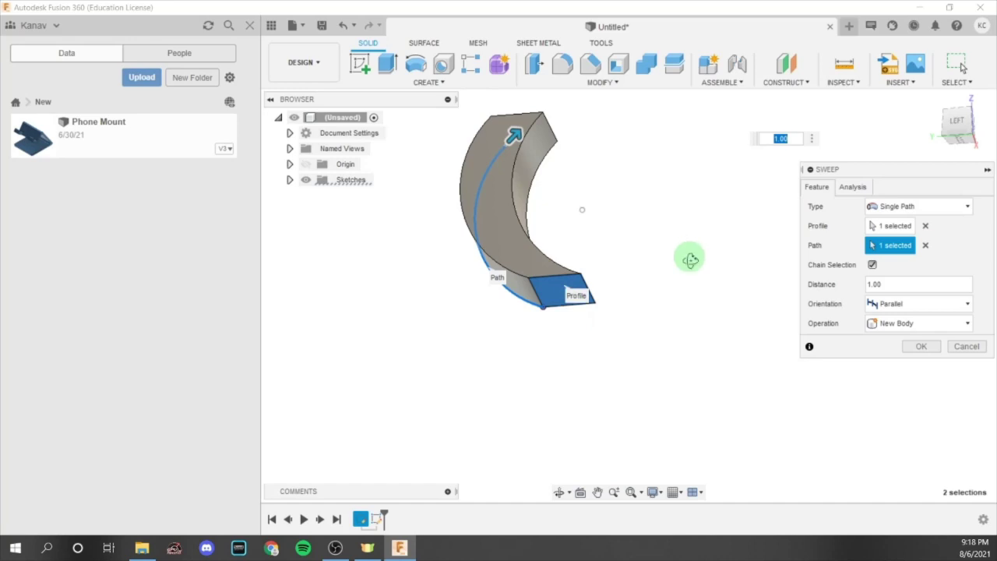
left_click(943, 304)
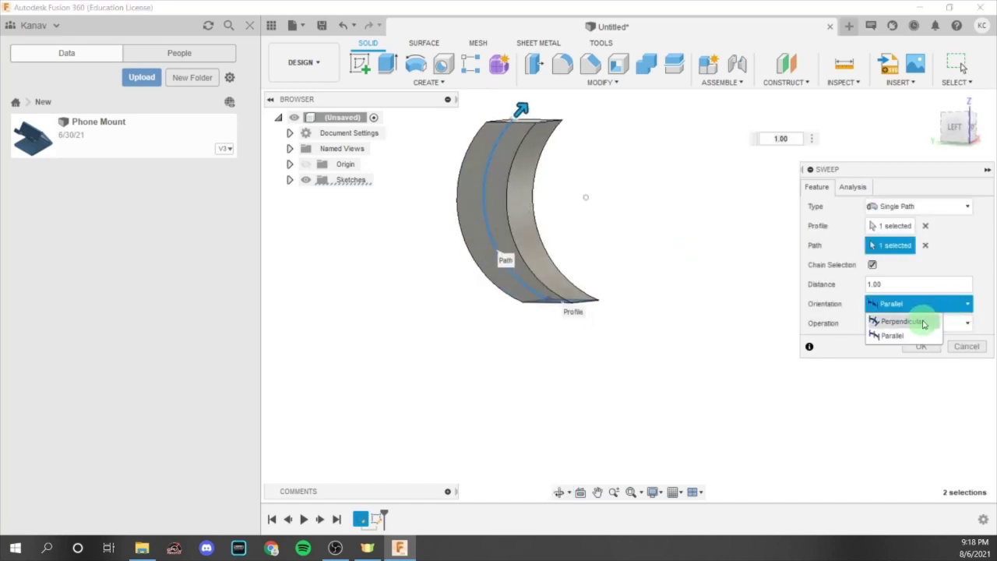
left_click(903, 321)
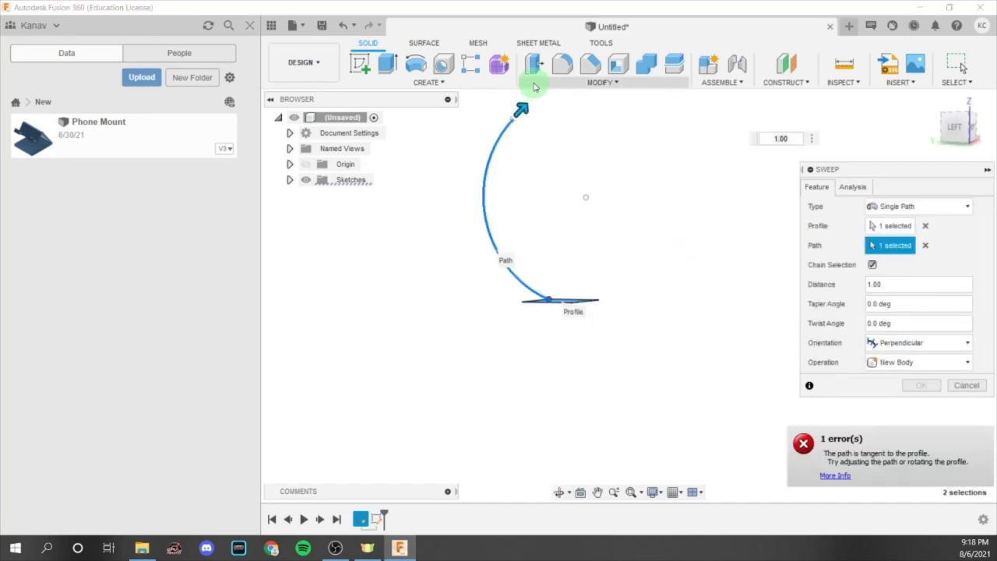
left_click(938, 344)
Step: Return the sweep to Parallel orientation and switch Type to Path + Guide Rail, then back to Single Path
left_click(914, 373)
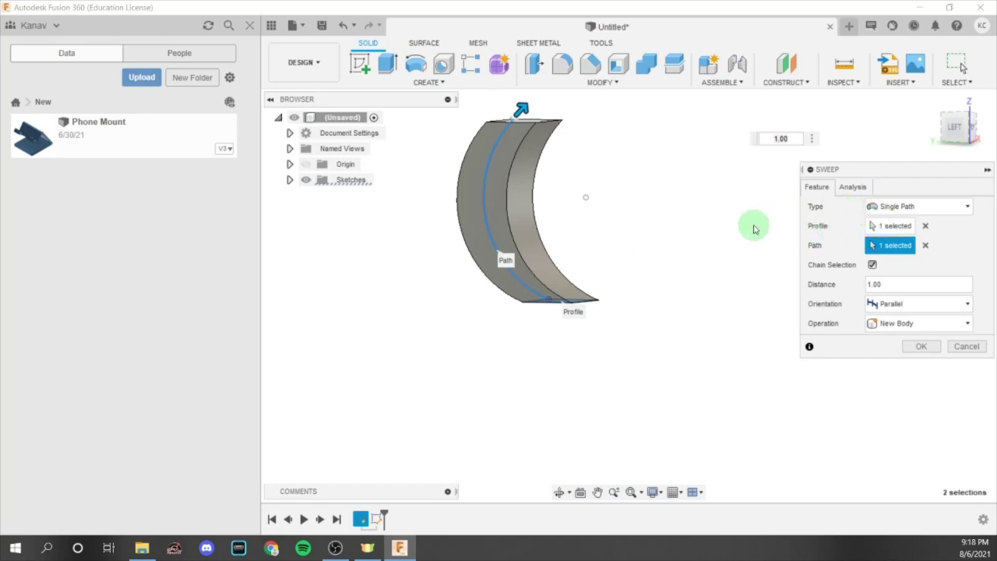
left_click(885, 205)
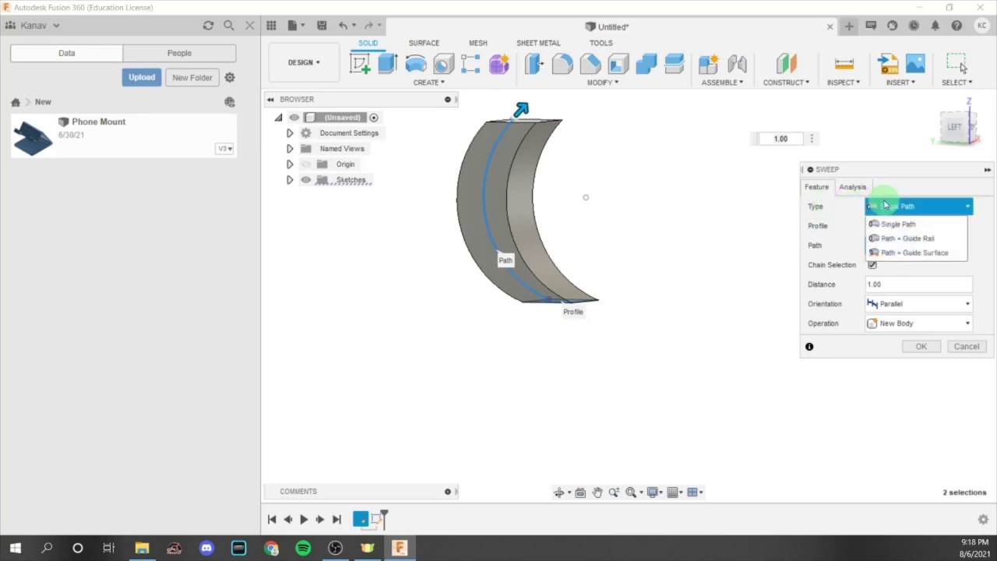
left_click(889, 244)
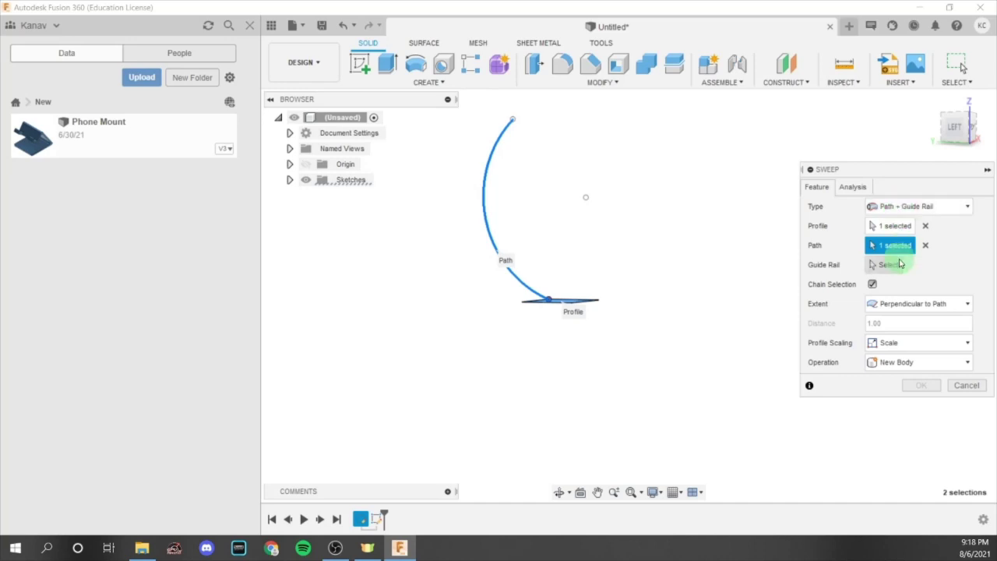
left_click(895, 208)
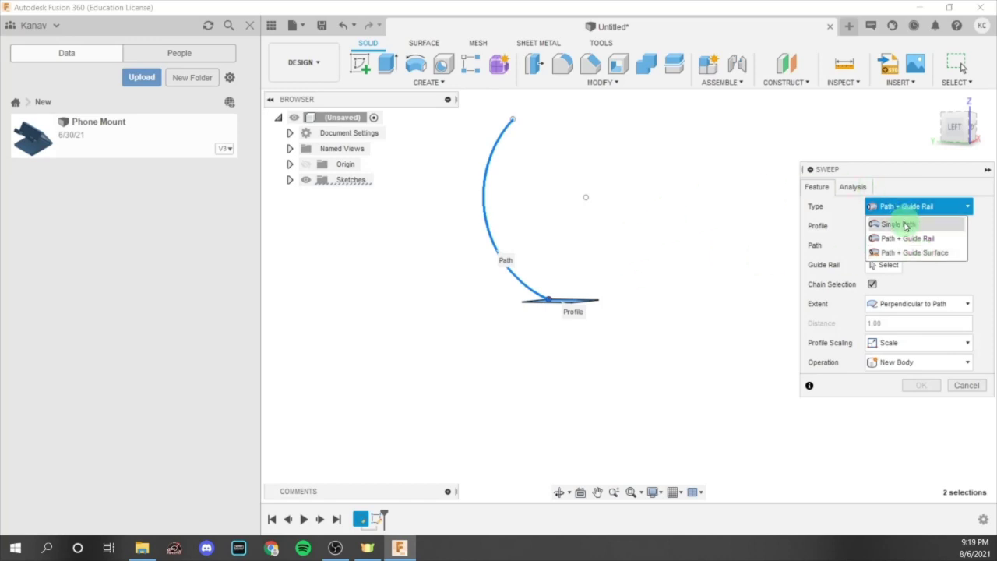
left_click(906, 226)
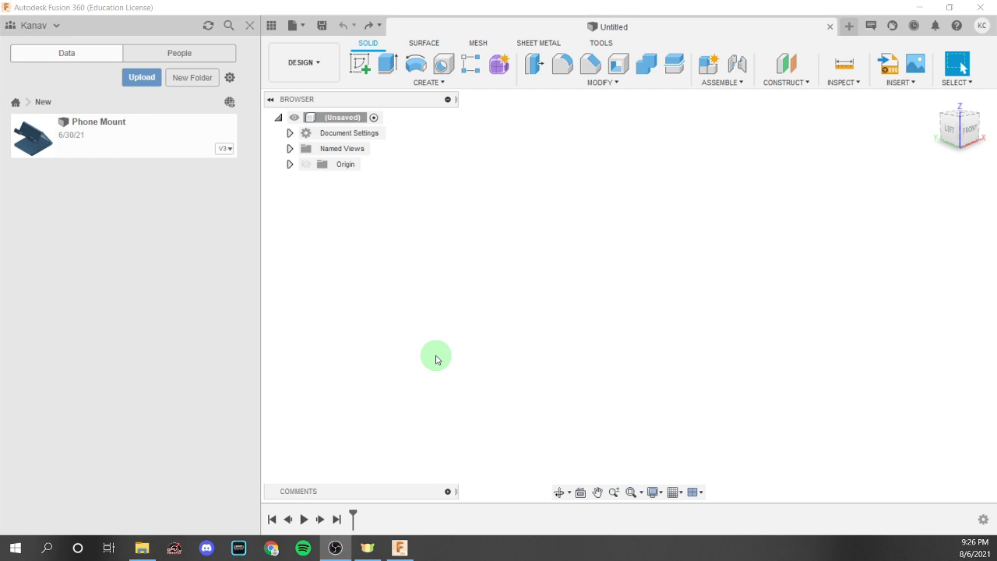
Step: Offset Plane1 50 mm from the XY plane and show the origin planes and axes
left_click(783, 71)
middle_click_drag(588, 194, 523, 252, "shift")
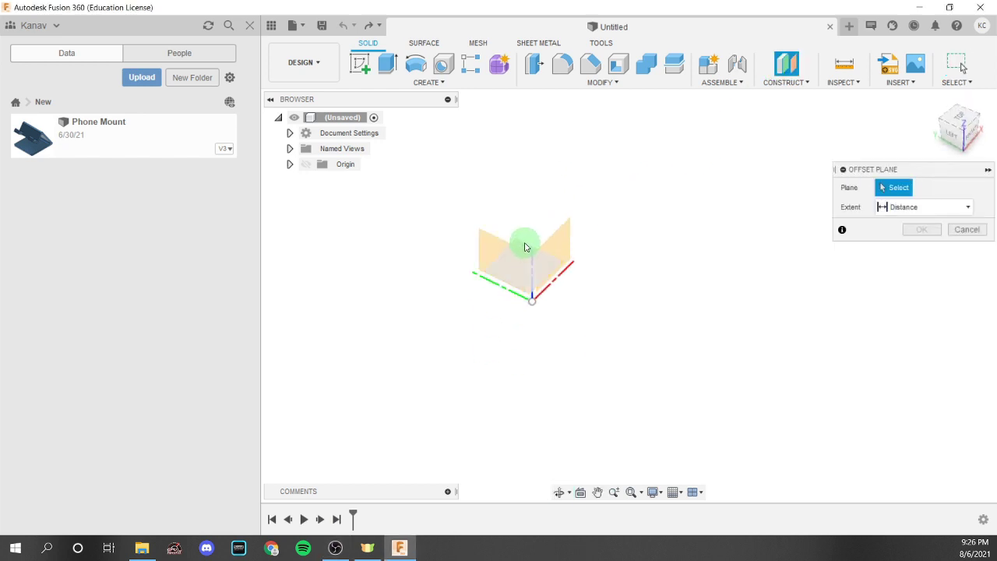
left_click(525, 248)
middle_click_drag(541, 218, 537, 183, "shift")
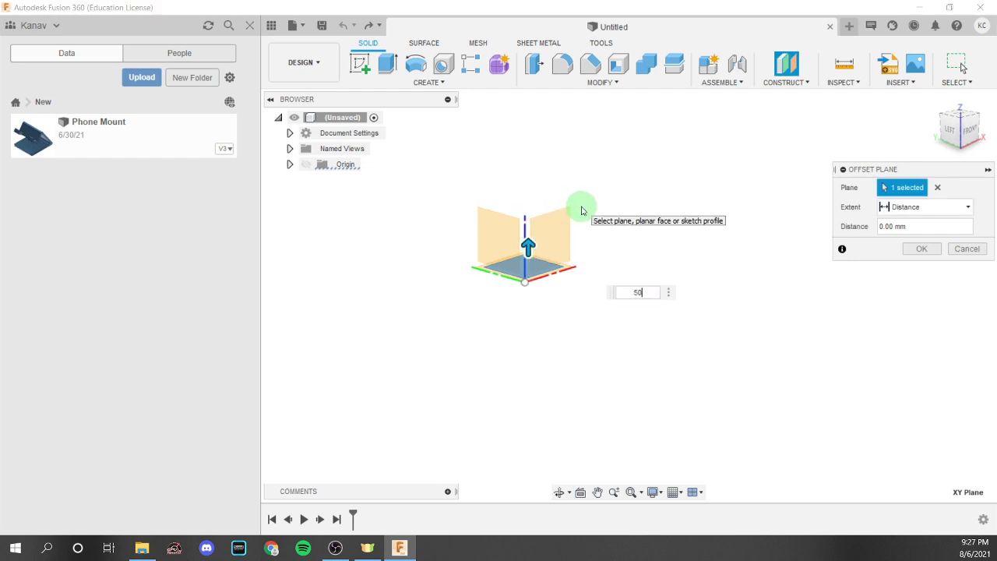
type("50")
key("Return")
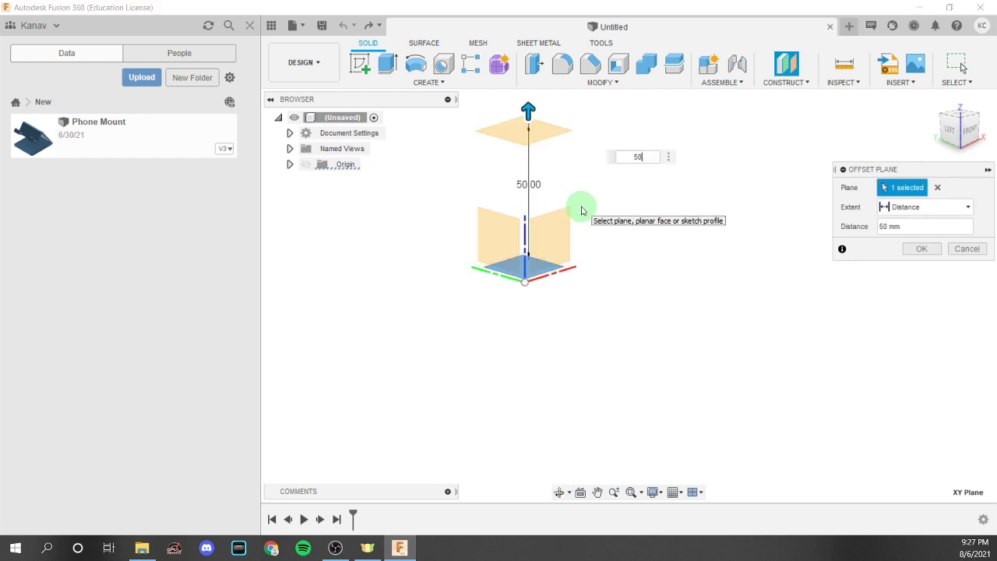
key("Return")
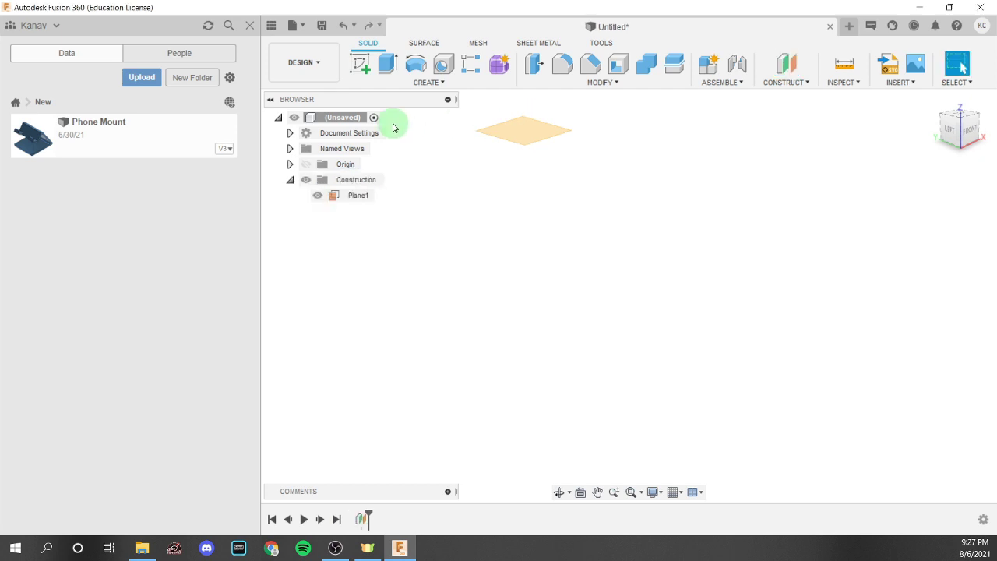
left_click(305, 164)
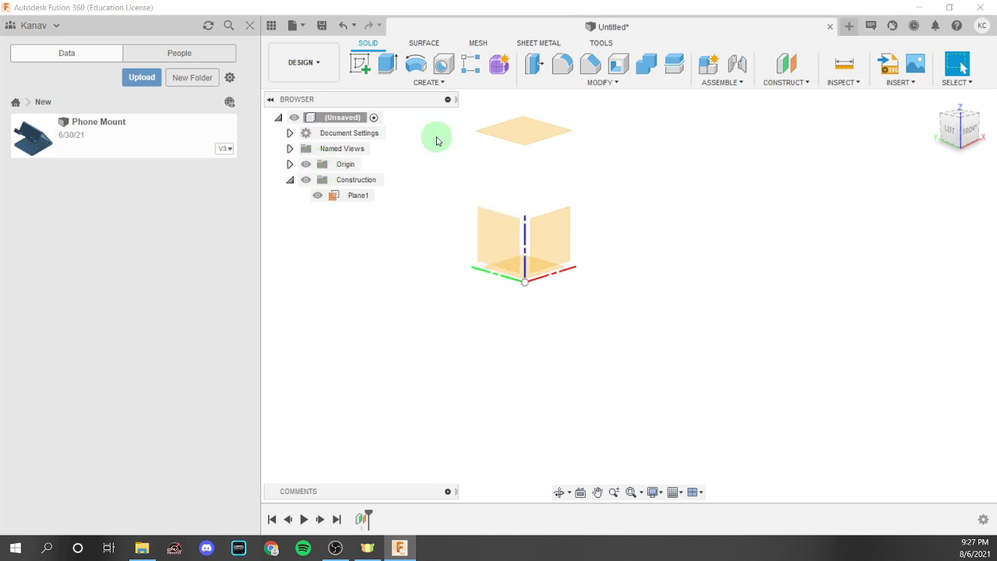
Step: Start a sketch on Plane1 and draw a 70 mm diameter circle at the origin
left_click(359, 63)
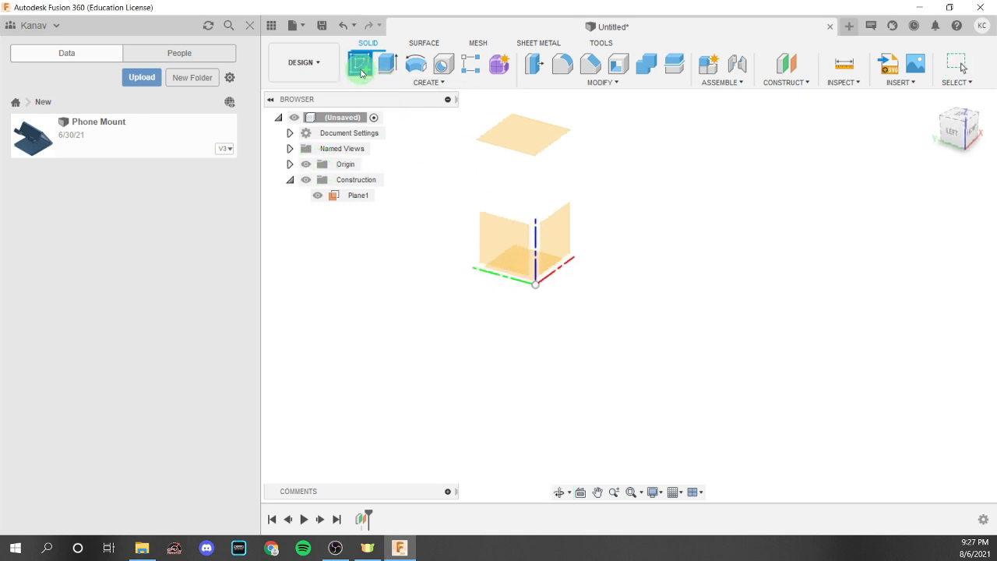
left_click(527, 145)
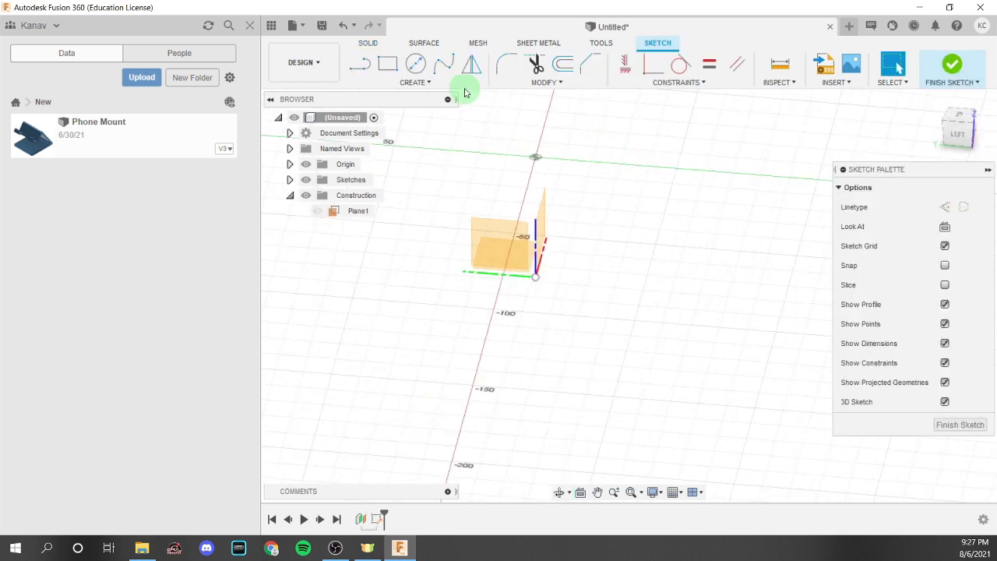
left_click(417, 67)
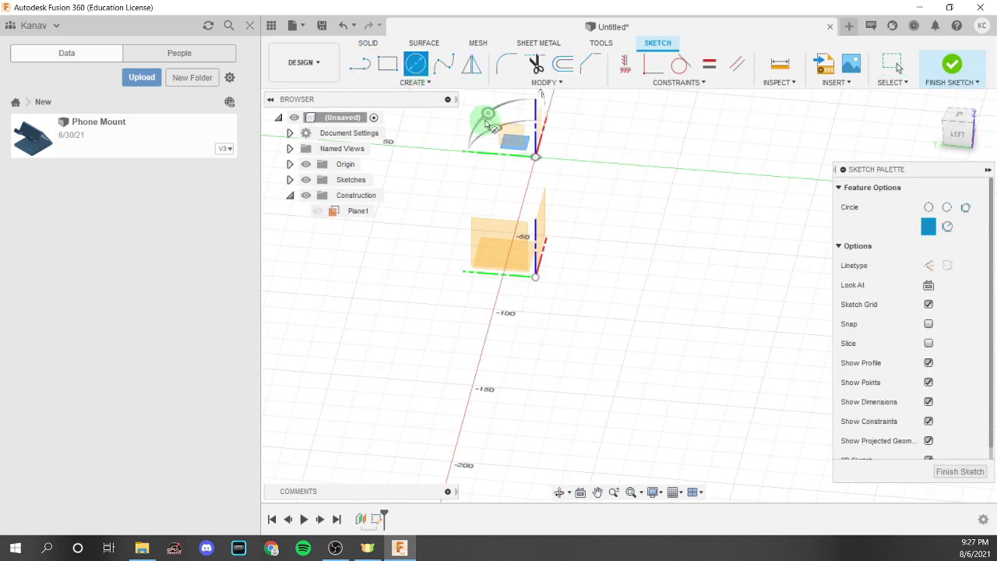
left_click(535, 158)
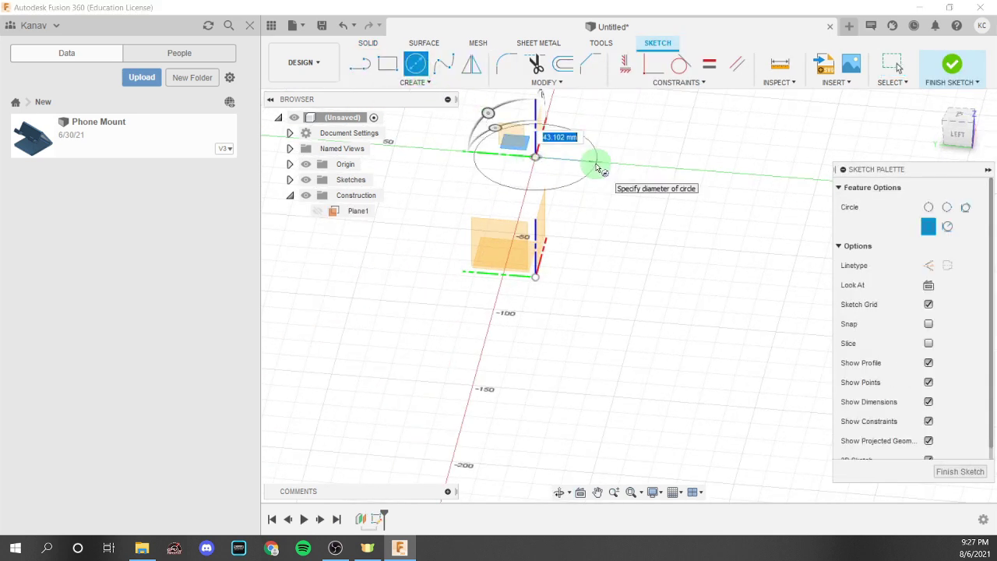
key("Return")
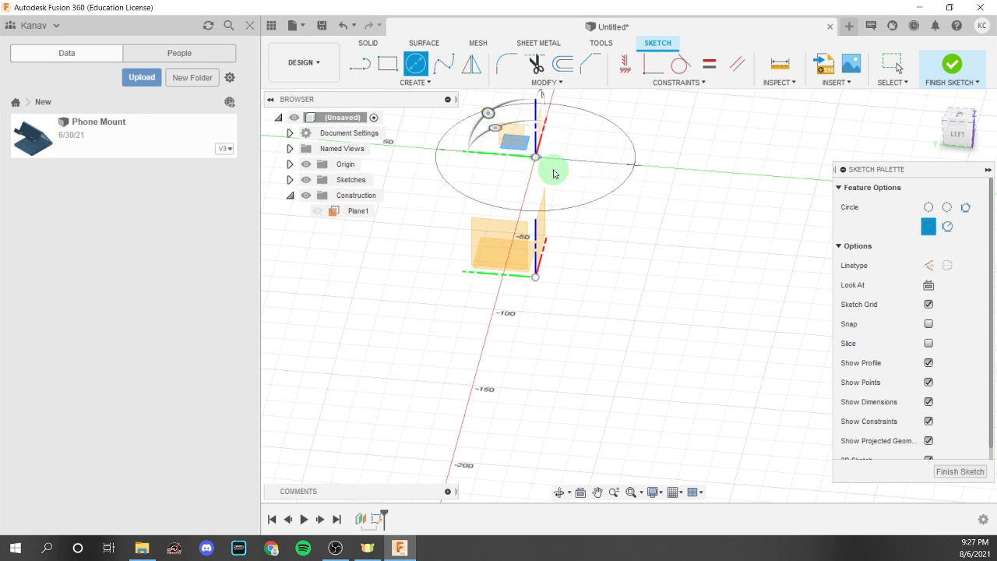
key("Escape")
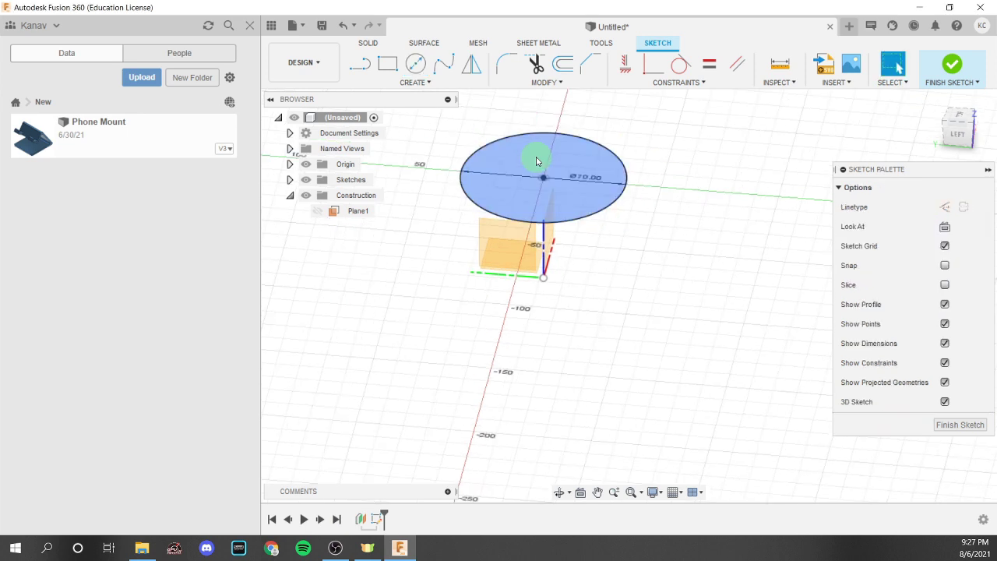
Step: Add a concentric 50 mm circle at the origin and finish the sketch
left_click(426, 69)
left_click(552, 183)
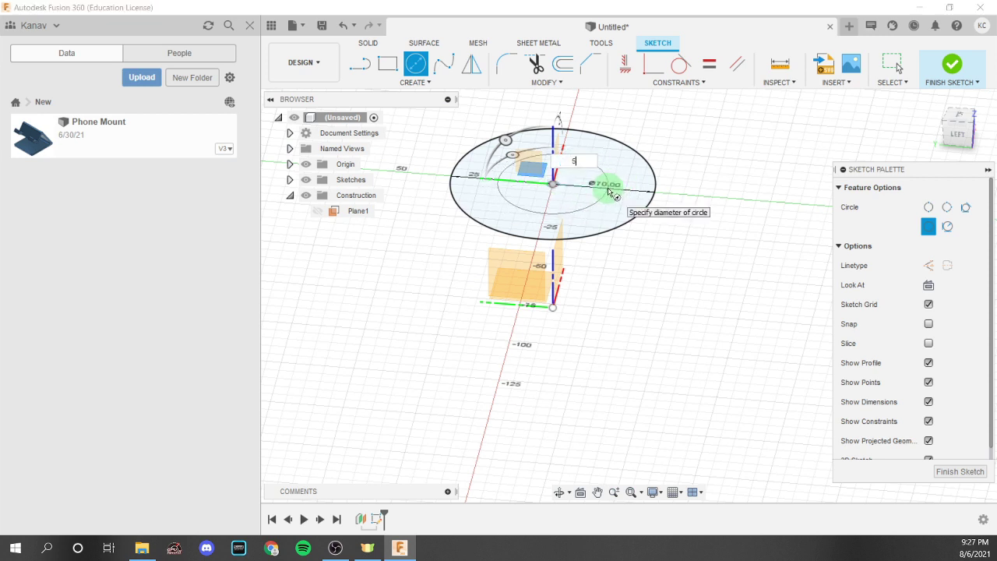
key("Tab")
key("Return")
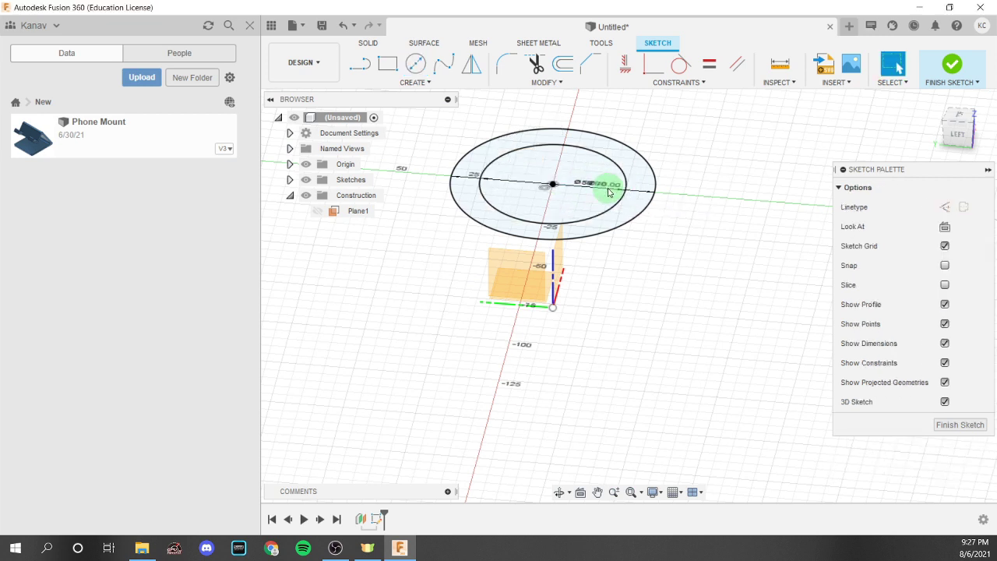
left_click(952, 65)
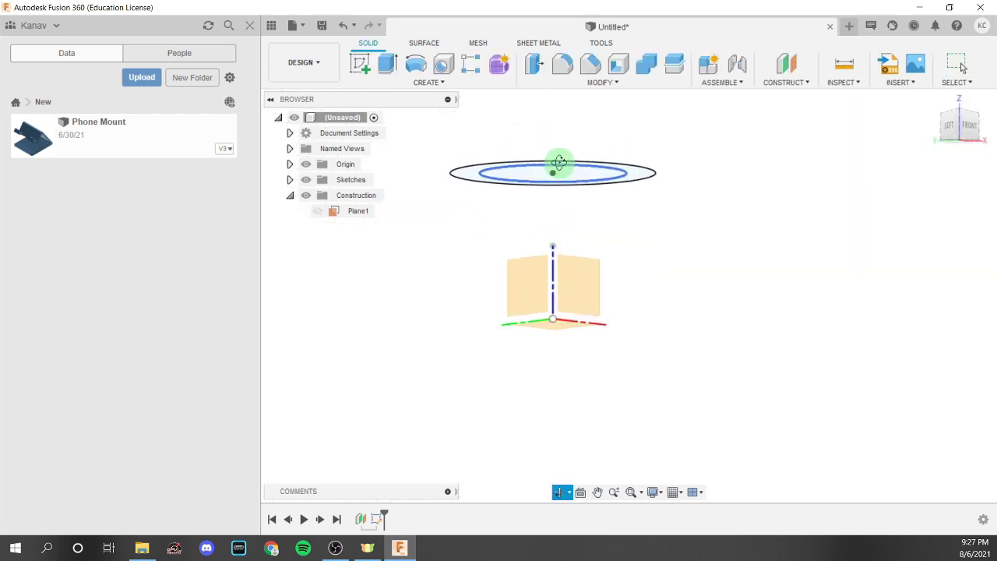
mouse_move(420, 171)
middle_mouse_down("shift")
mouse_move(492, 307)
mouse_move(448, 238)
mouse_move(428, 263)
mouse_move(403, 220)
mouse_move(510, 303)
mouse_move(543, 144)
middle_mouse_up("shift")
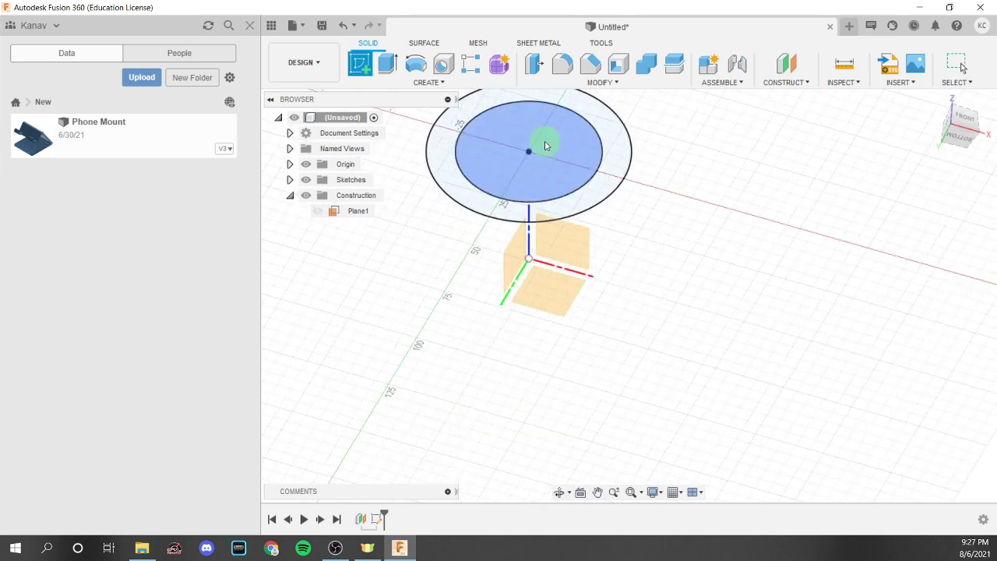
Step: Start a new sketch and draw a 40 mm diameter circle at the origin
left_click(556, 292)
mouse_move(652, 258)
middle_mouse_down("shift")
mouse_move(639, 166)
mouse_move(663, 160)
middle_mouse_up("shift")
left_click(415, 64)
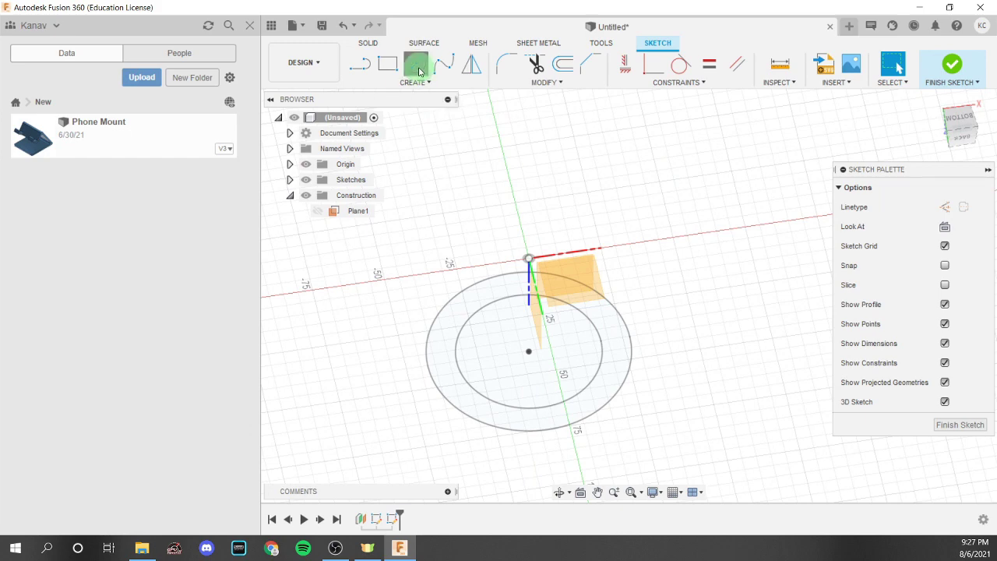
scroll(507, 257, "up", 1)
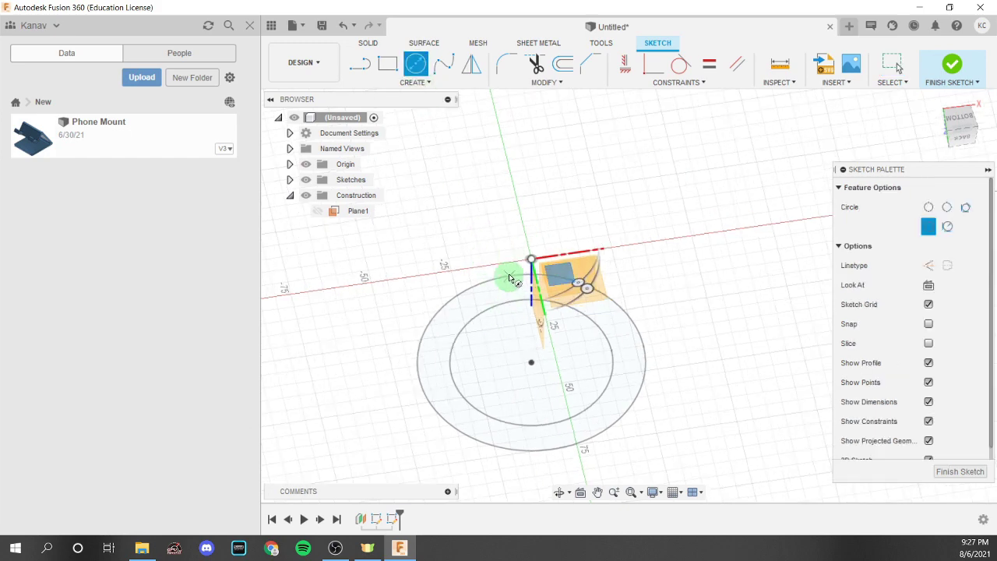
mouse_move(534, 263)
middle_mouse_down("shift")
mouse_move(534, 205)
mouse_move(566, 167)
mouse_move(561, 232)
mouse_move(551, 207)
mouse_move(526, 263)
mouse_move(517, 262)
middle_mouse_up("shift")
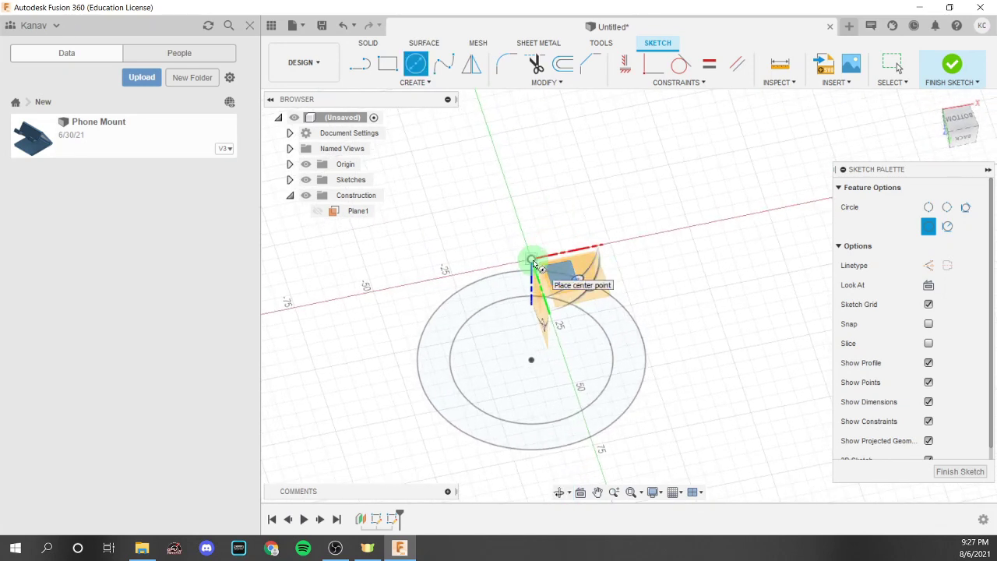
left_click(533, 260)
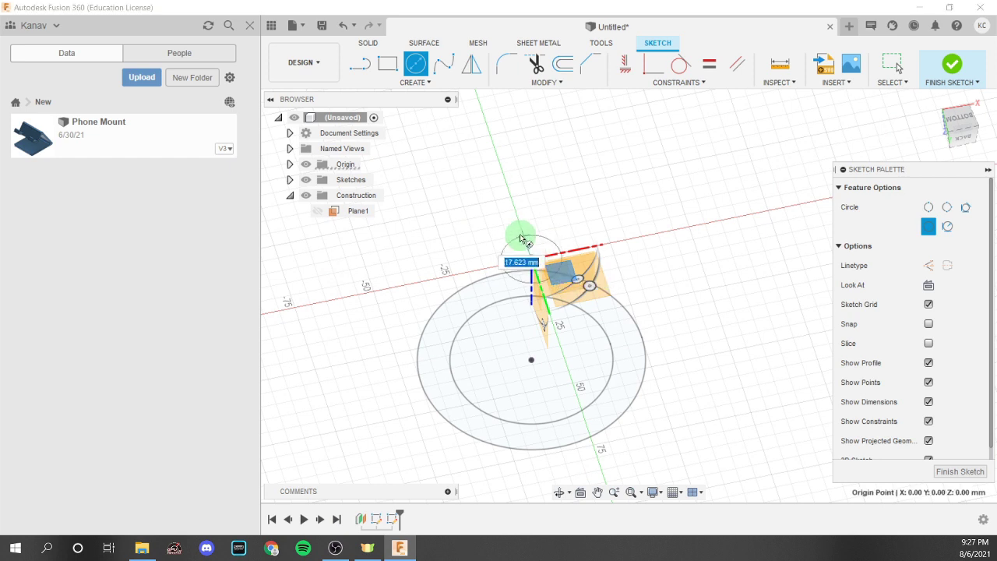
type("40")
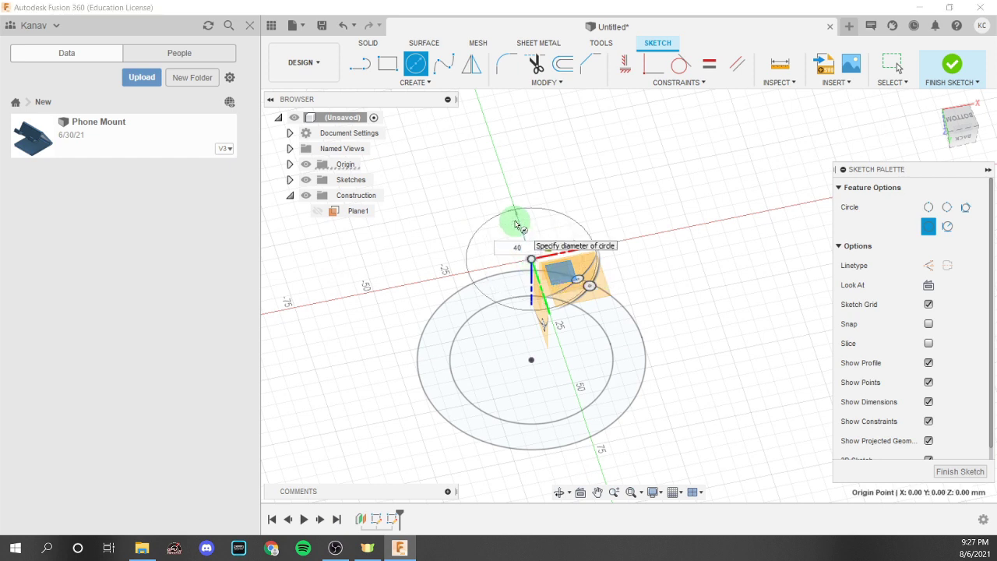
key("Return")
Step: Add a concentric 20 mm circle at the origin and finish the sketch
left_click(416, 63)
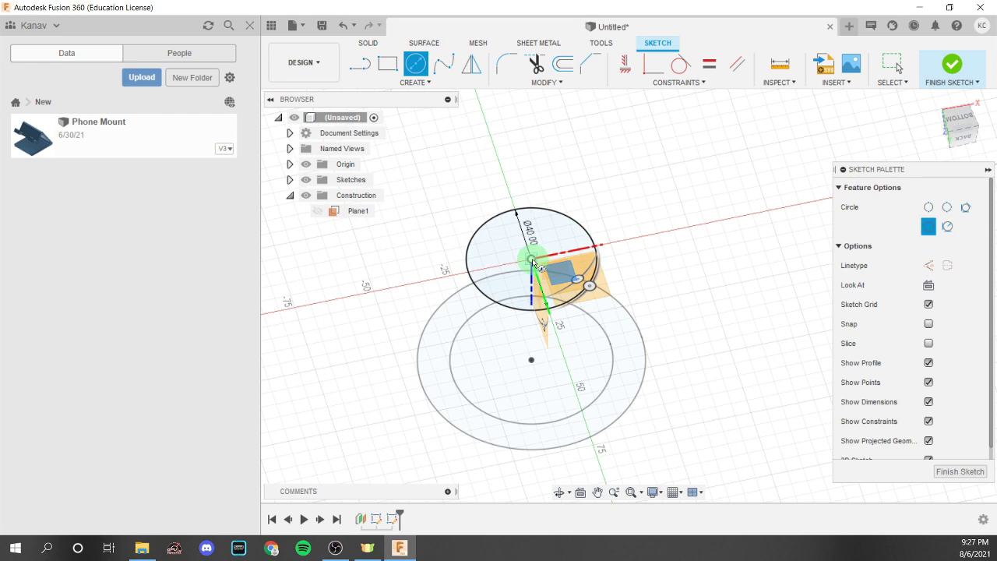
left_click(533, 258)
scroll(530, 249, "up", 2)
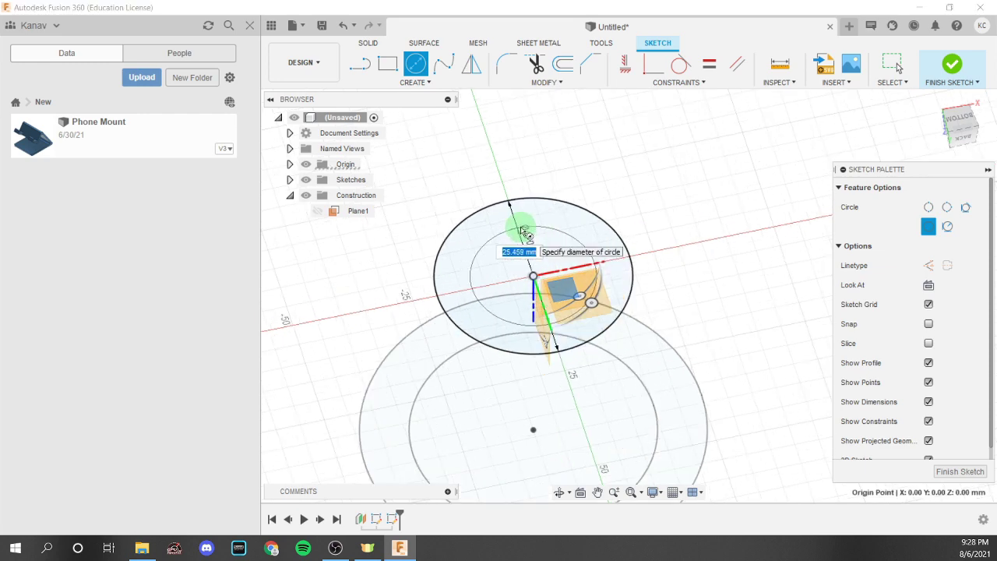
type("20")
key("Return")
mouse_move(521, 223)
middle_mouse_down("shift")
mouse_move(624, 165)
mouse_move(638, 219)
mouse_move(641, 156)
middle_mouse_up("shift")
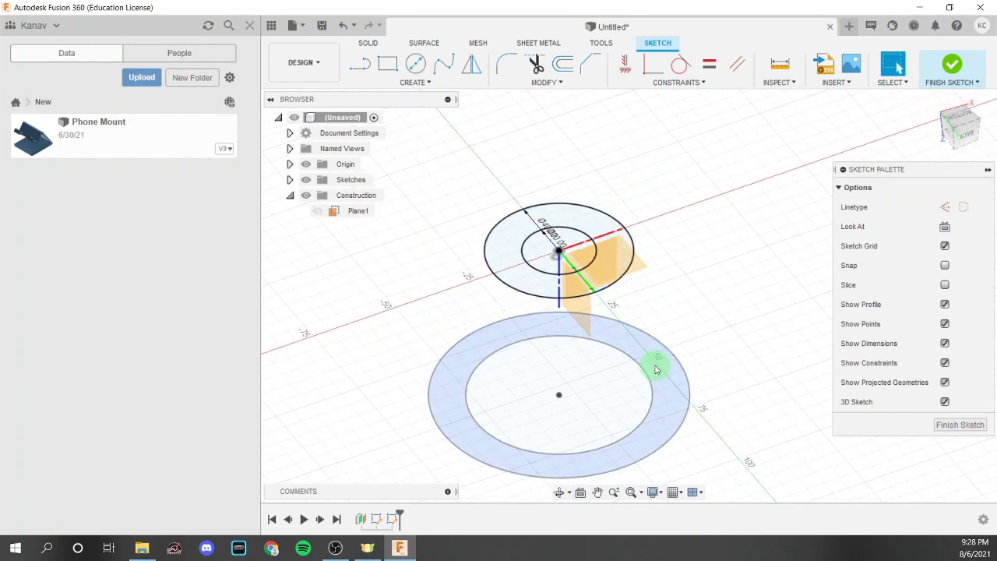
left_click(951, 74)
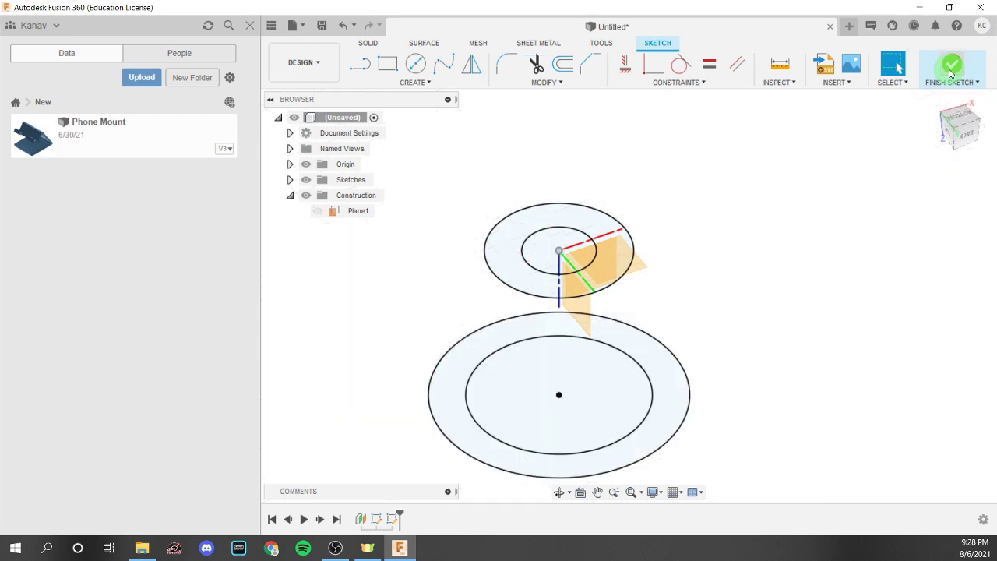
mouse_move(605, 166)
middle_mouse_down("shift")
mouse_move(621, 285)
mouse_move(672, 342)
mouse_move(619, 361)
mouse_move(592, 327)
middle_mouse_up("shift")
left_click(438, 83)
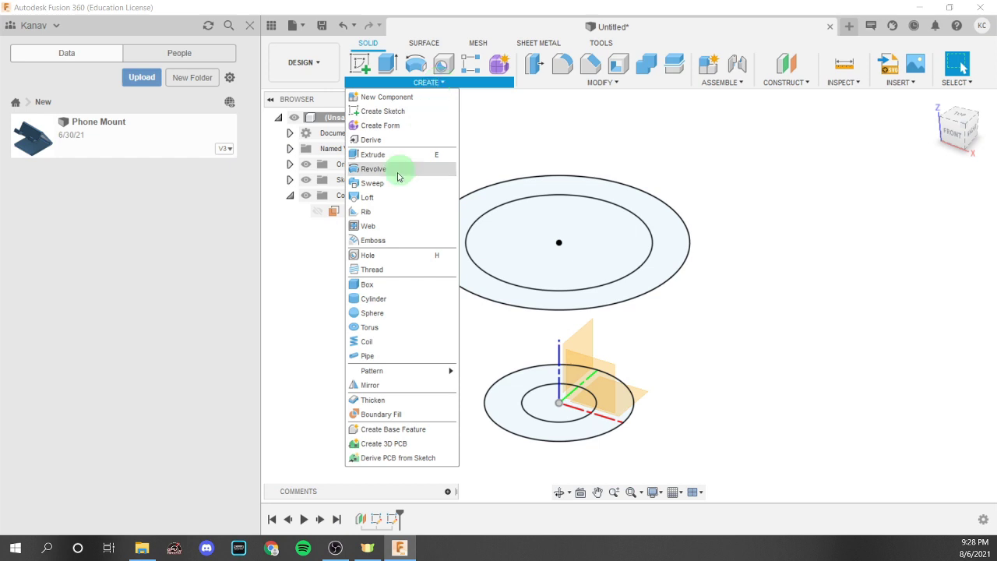
left_click(385, 198)
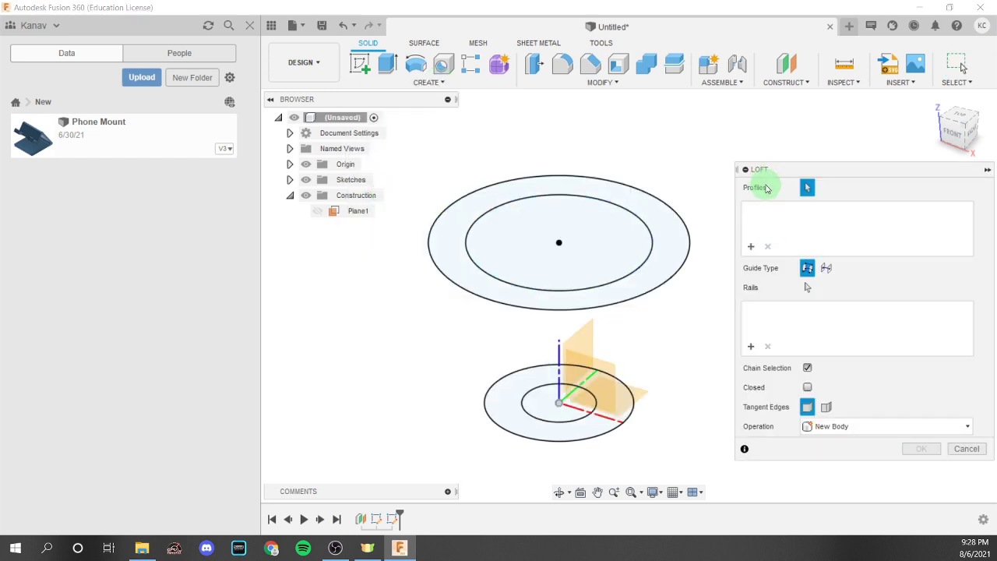
middle_click_drag(691, 178, 630, 151)
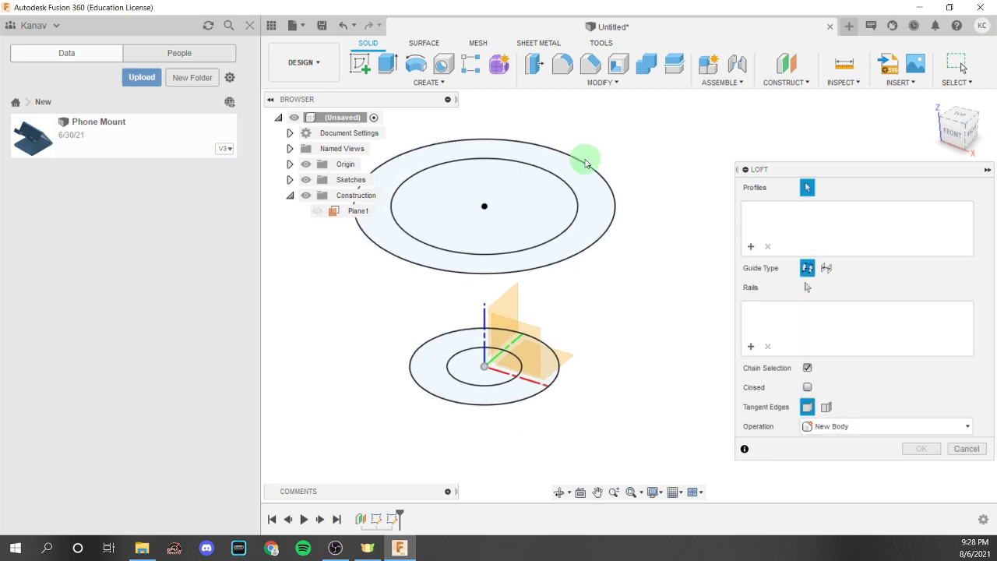
left_click(613, 203)
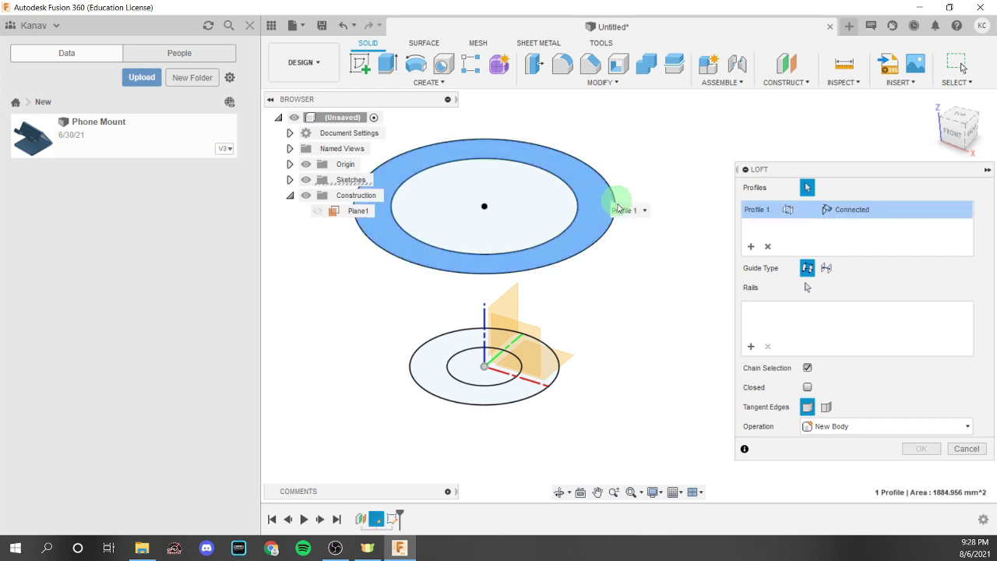
left_click(494, 401)
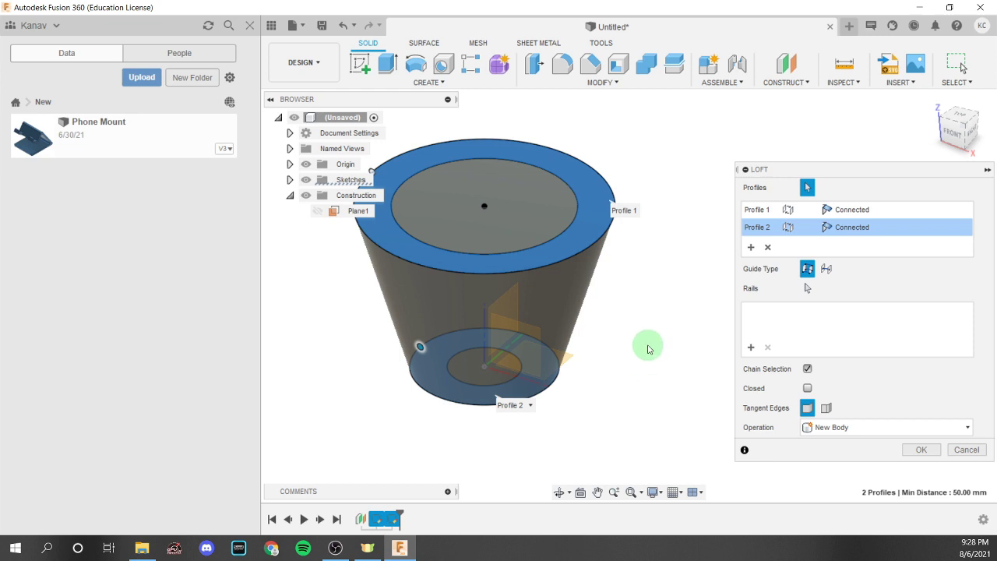
middle_click_drag(675, 322, 570, 98, "shift")
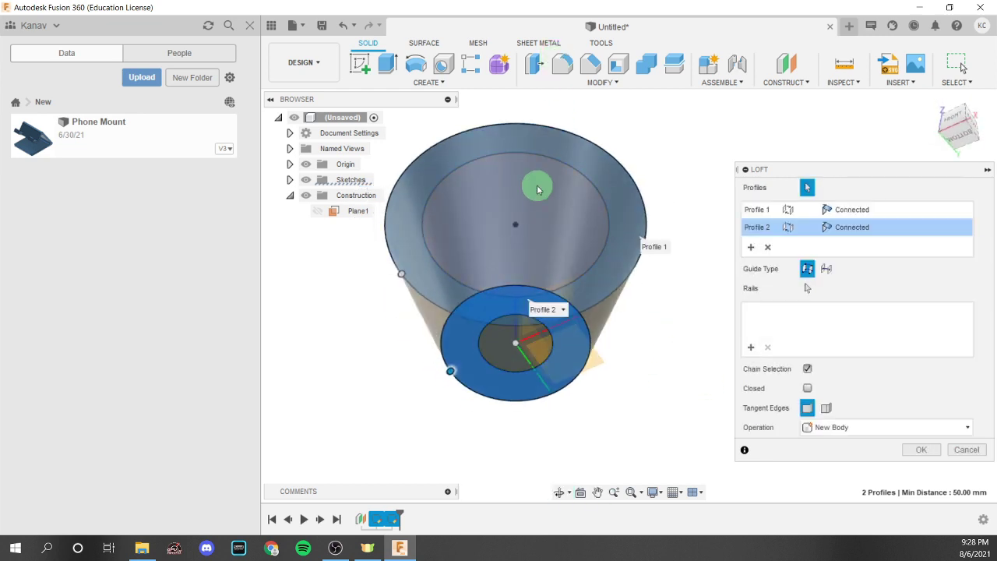
middle_click_drag(537, 185, 625, 125, "shift")
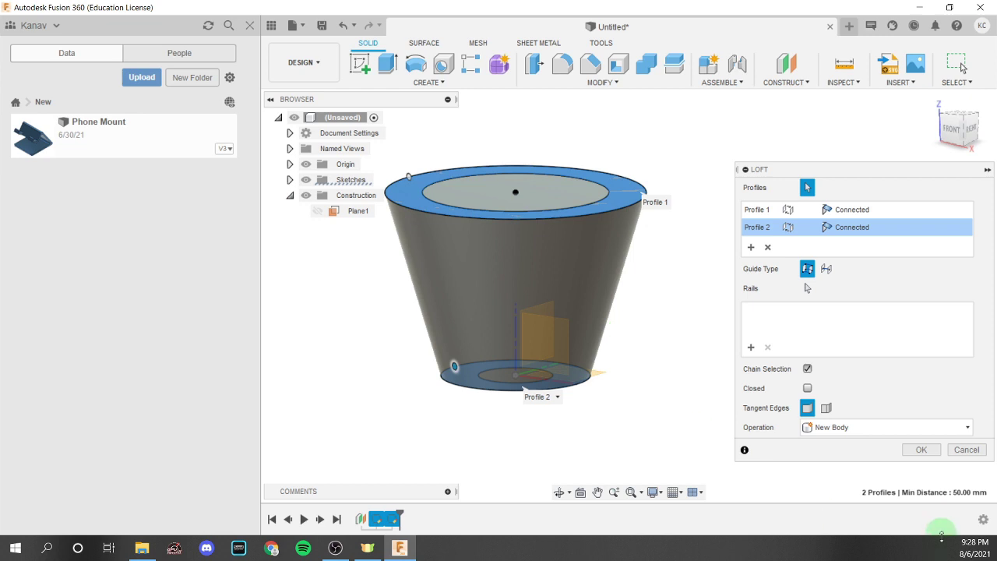
left_click(921, 449)
middle_click_drag(731, 251, 677, 216, "shift")
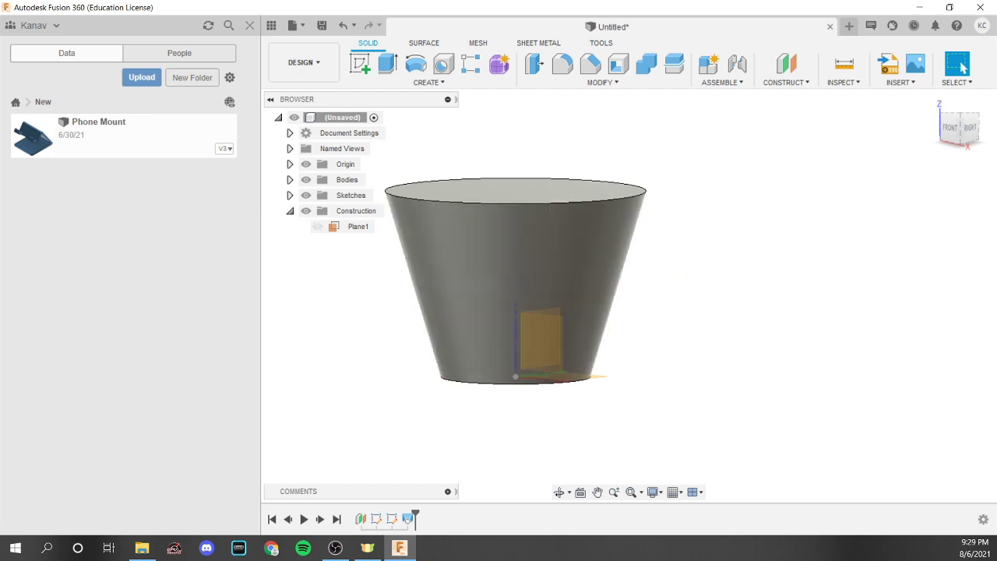
key("ctrl+z")
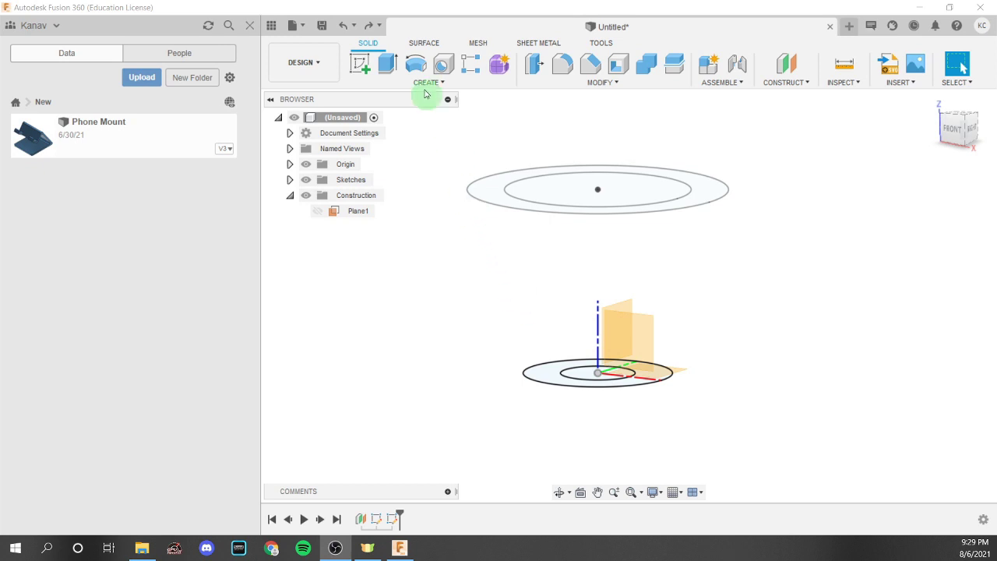
Step: Start a sketch on the front plane, face it squarely, and use construction linetype
left_click(361, 63)
mouse_move(490, 207)
middle_mouse_down("shift")
mouse_move(517, 225)
mouse_move(542, 224)
mouse_move(517, 227)
mouse_move(659, 335)
middle_mouse_up("shift")
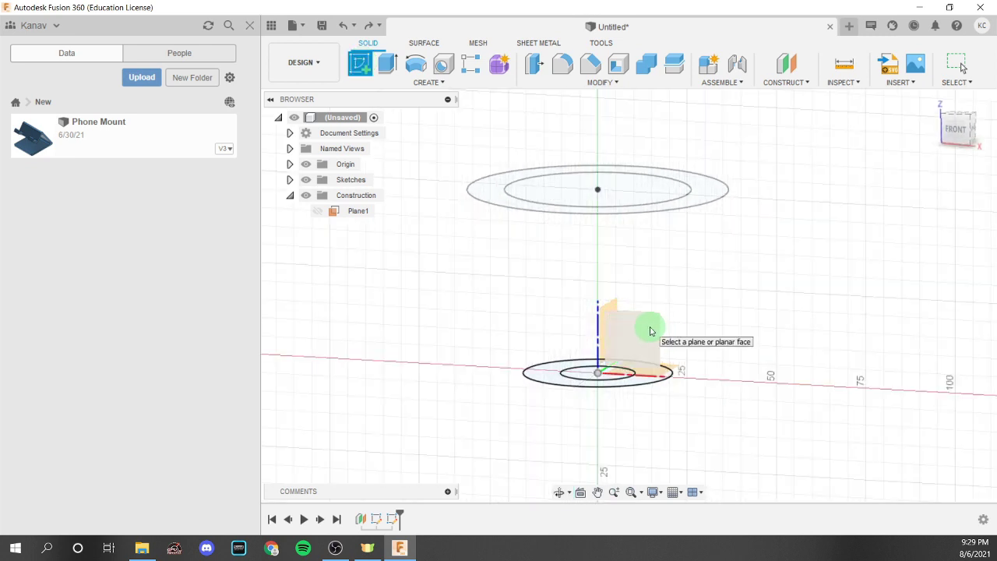
left_click(651, 331)
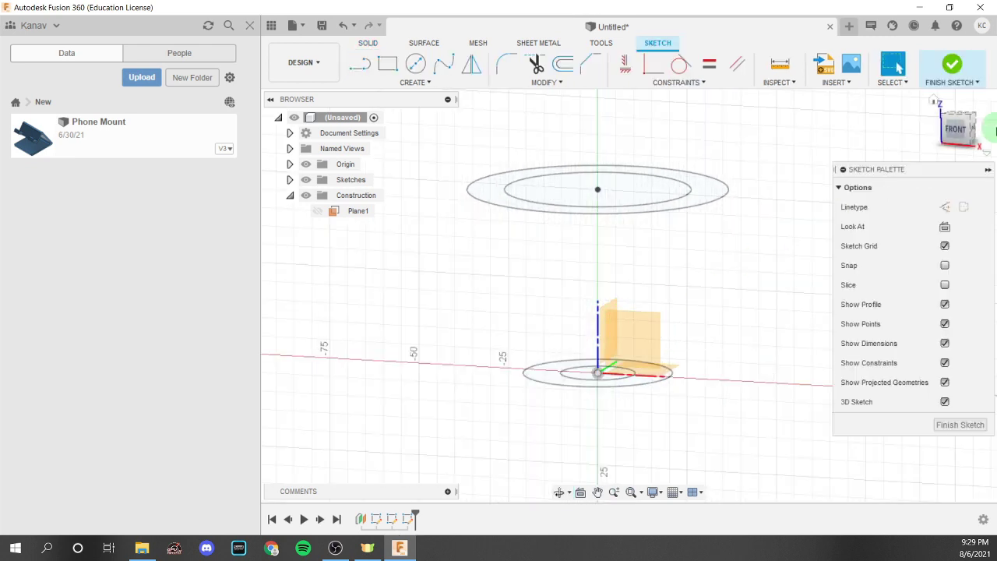
left_click(960, 129)
left_click(945, 207)
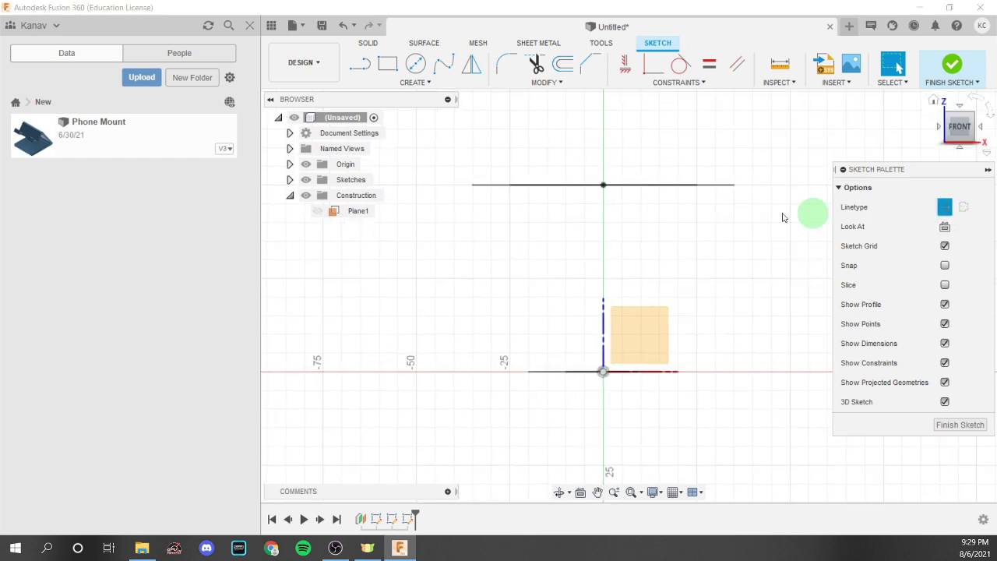
Step: Begin a construction line at the top line's midpoint, then cancel it
left_click(360, 65)
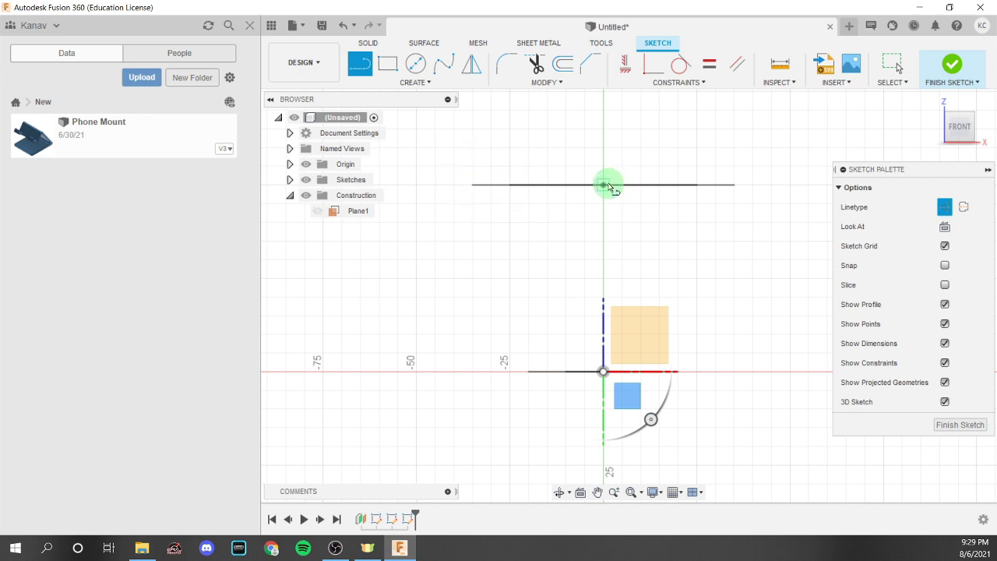
left_click(606, 185)
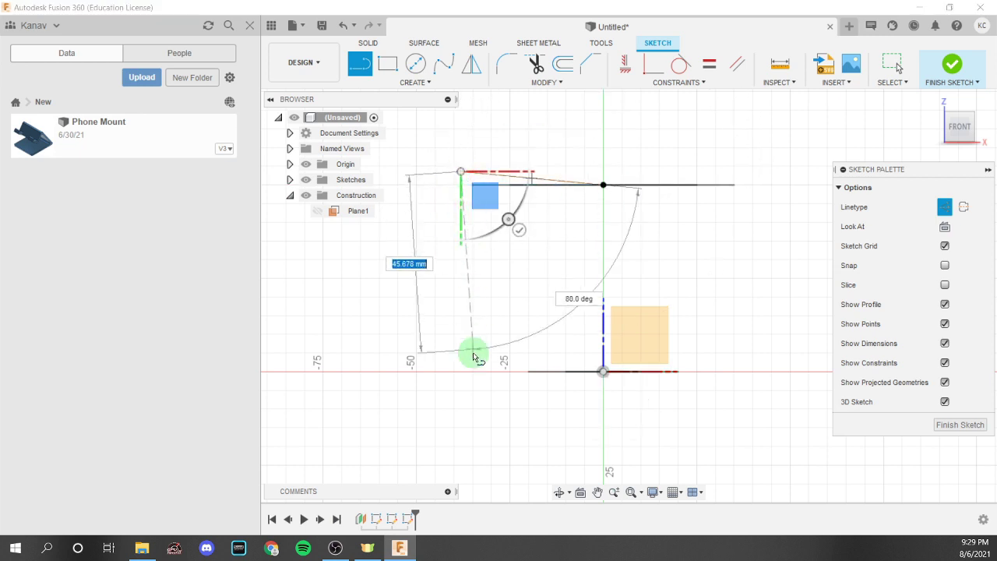
mouse_move(601, 367)
middle_mouse_down("shift")
mouse_move(592, 370)
mouse_move(606, 367)
middle_mouse_up("shift")
key("Escape")
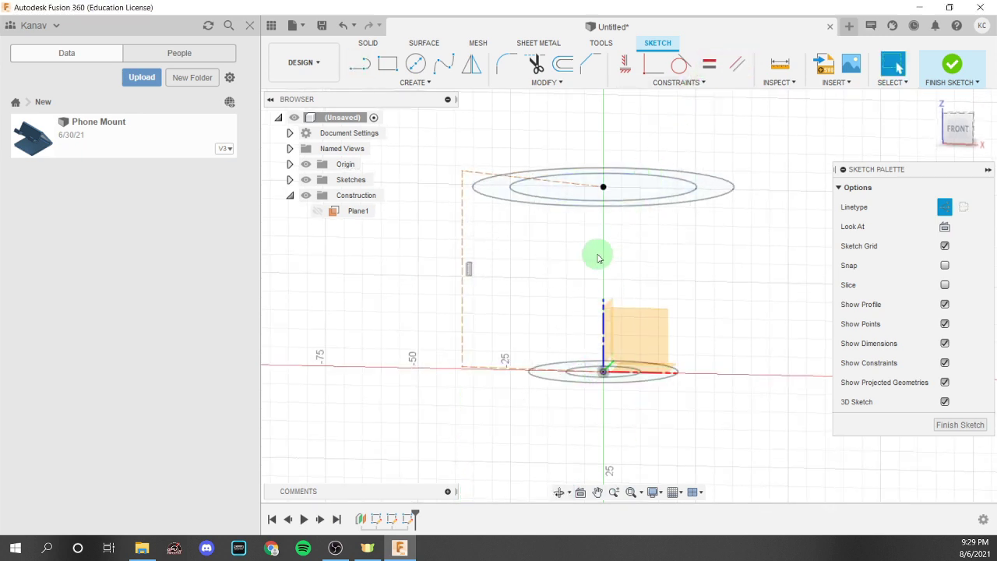
mouse_move(598, 259)
middle_mouse_down("shift")
mouse_move(616, 243)
mouse_move(603, 249)
middle_mouse_up("shift")
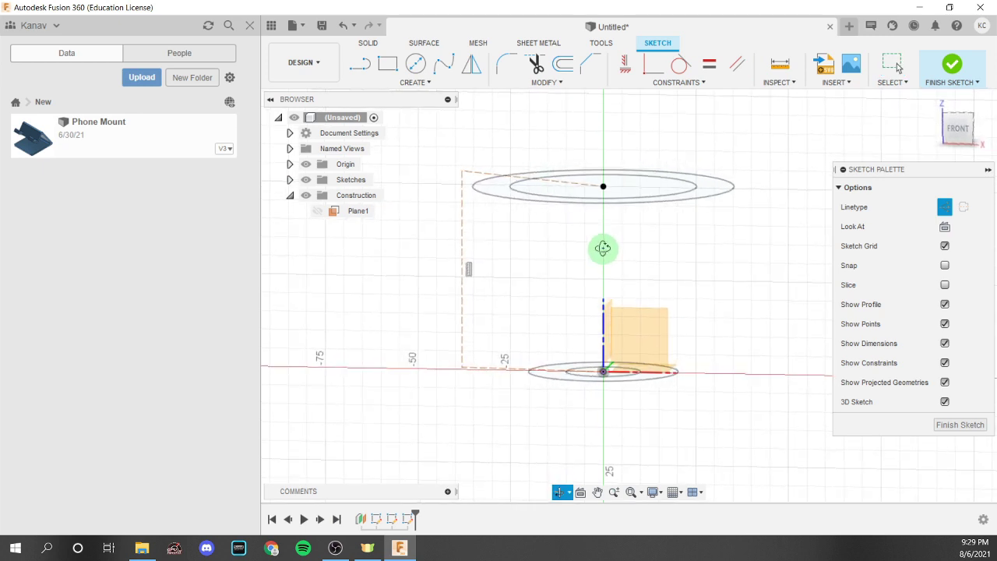
Step: Draw a line from the top ring's centre, delete the diagonal, and pick the bottom line for Parallel
left_click(359, 61)
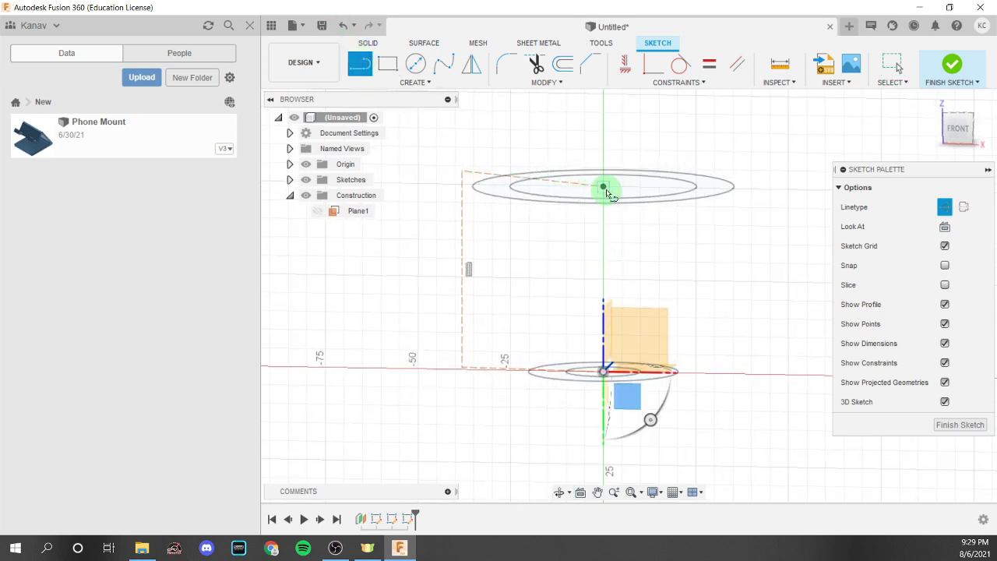
left_click(603, 187)
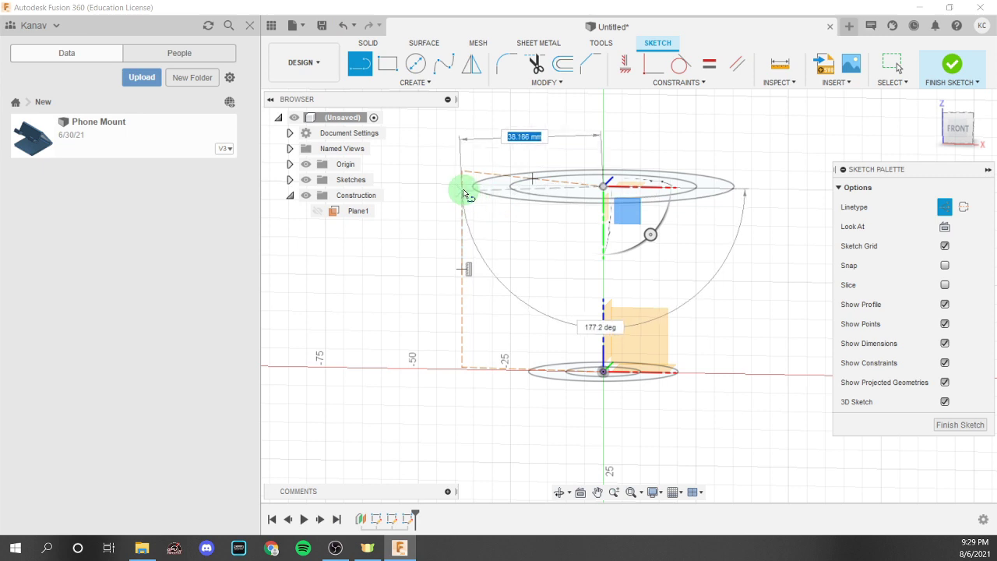
left_click(483, 178)
key("Escape")
right_click(482, 176)
left_click(452, 161)
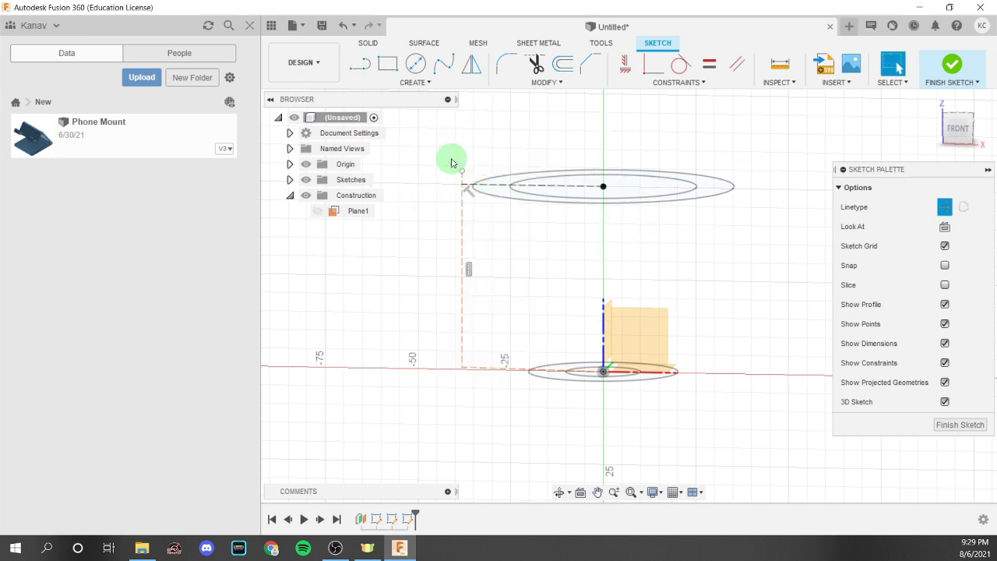
left_click(736, 65)
left_click(504, 367)
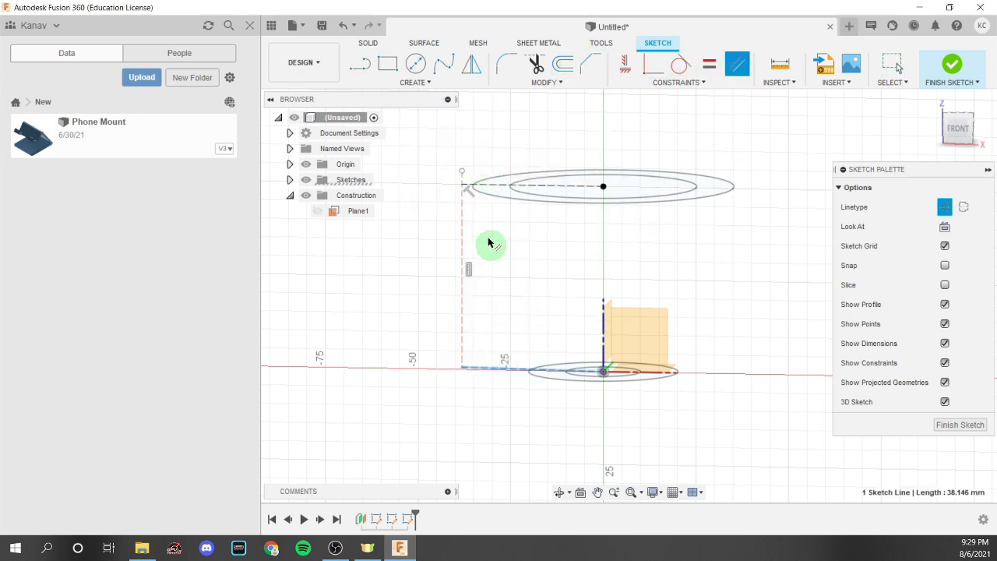
Step: Make the top construction line parallel to the bottom one
left_click(483, 187)
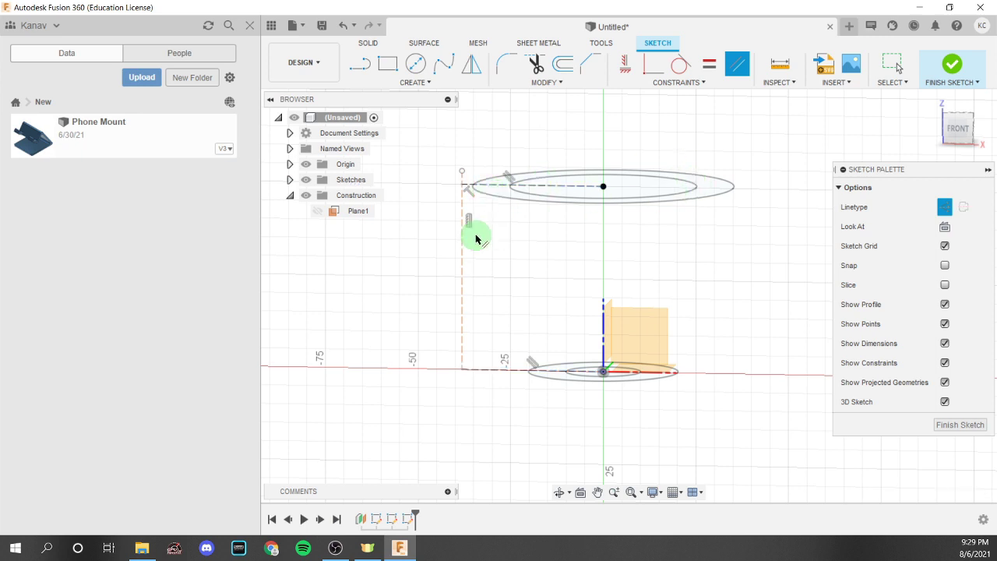
key("Escape")
left_click_drag(467, 240, 446, 251)
key("ctrl+z")
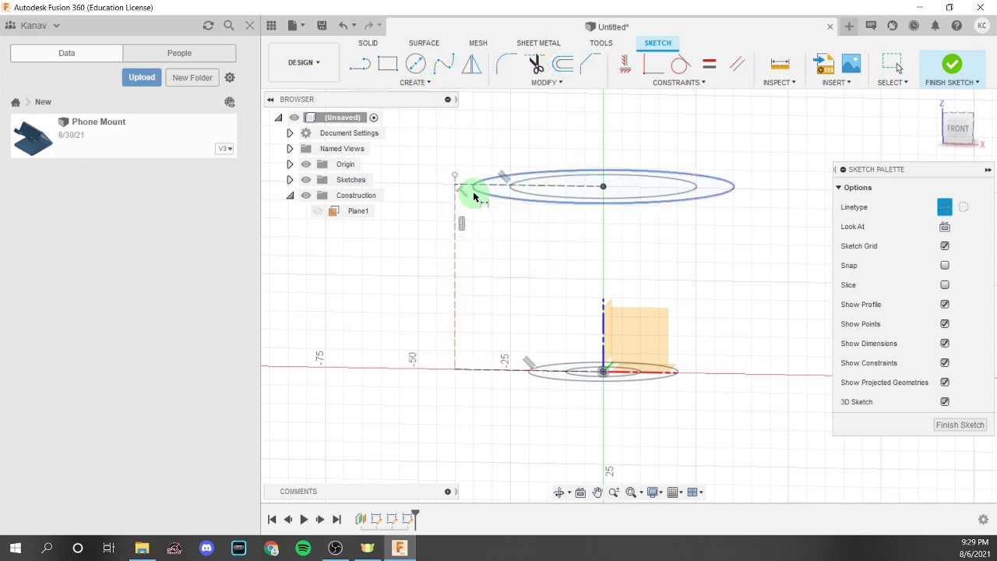
Step: Dimension the top line's endpoint 35 mm from the top ring's centre
left_click(456, 178)
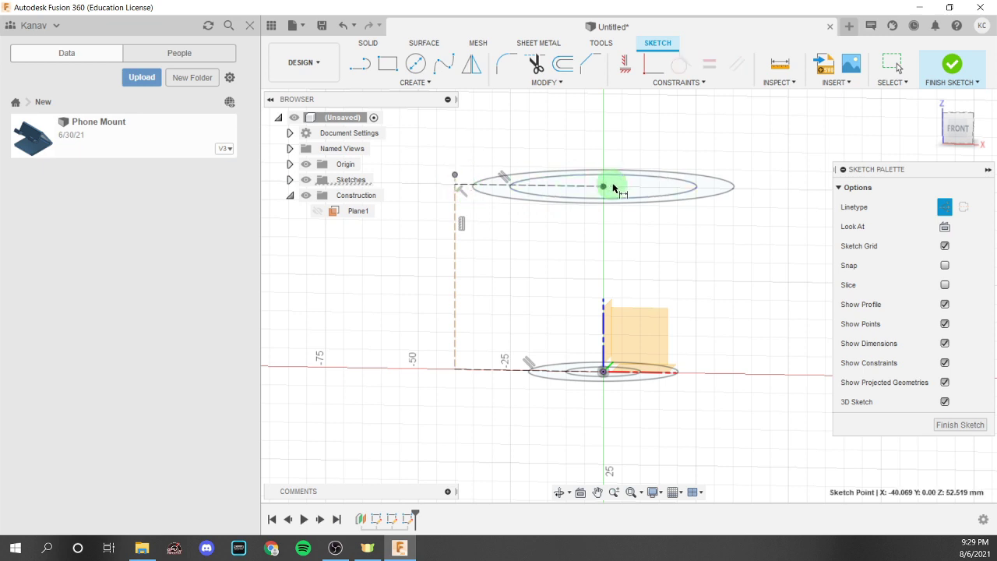
left_click(603, 186)
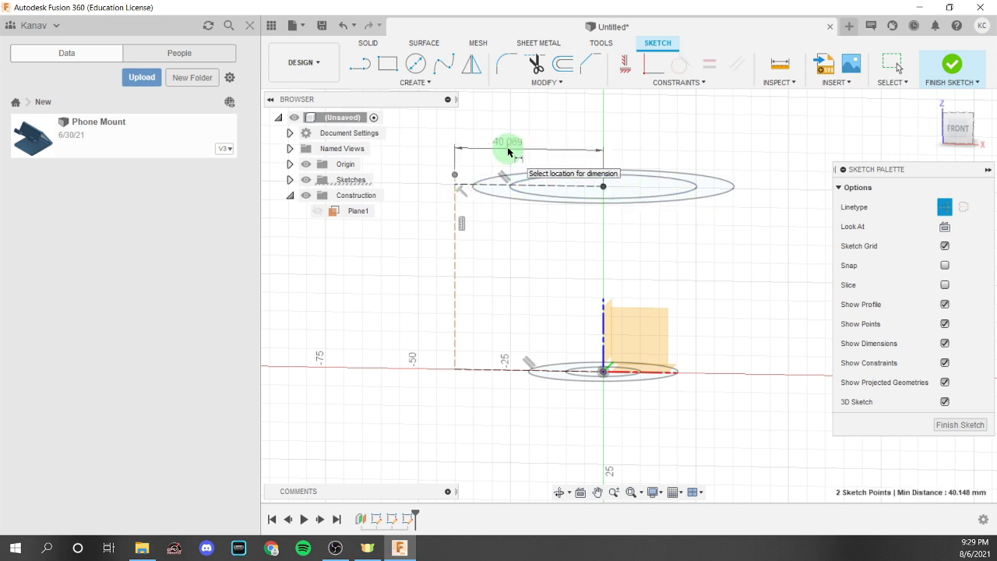
left_click(508, 151)
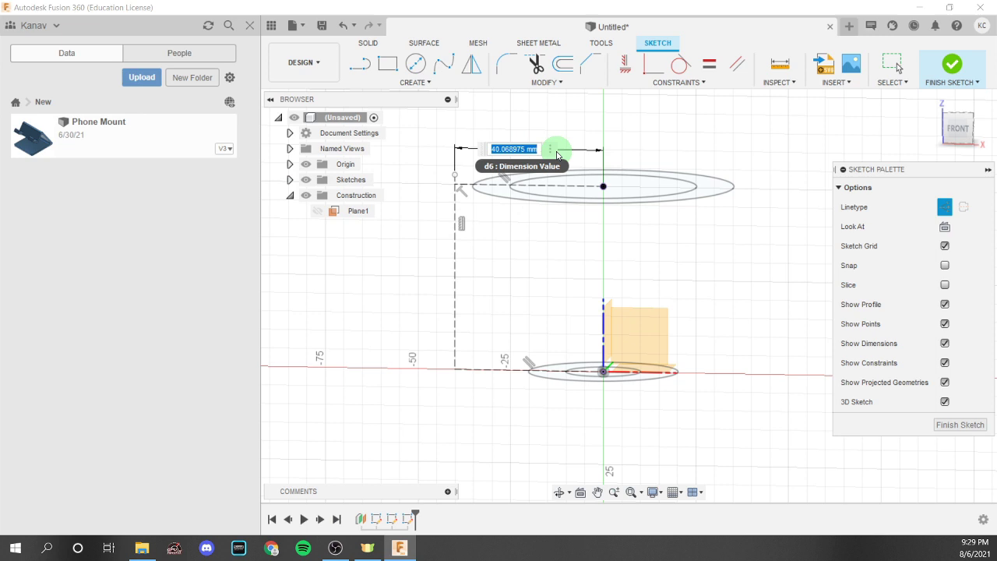
key("Return")
mouse_move(561, 312)
middle_mouse_down()
mouse_move(561, 272)
mouse_move(541, 223)
mouse_move(545, 240)
middle_mouse_up()
left_click(415, 82)
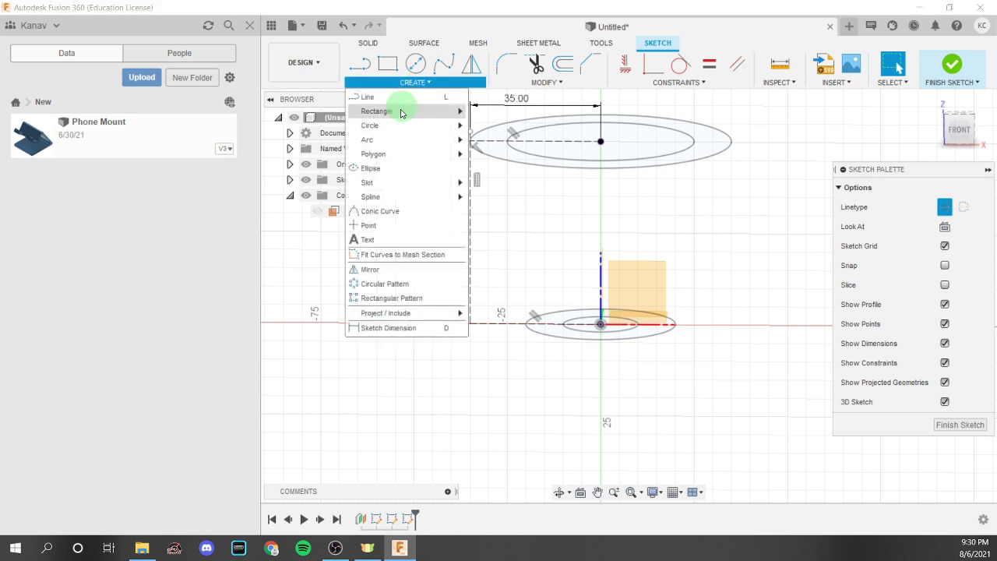
Step: Draw a normal (non-construction) 3-point arc from the top ring's outer edge down to the base
mouse_move(386, 142)
left_click(499, 139)
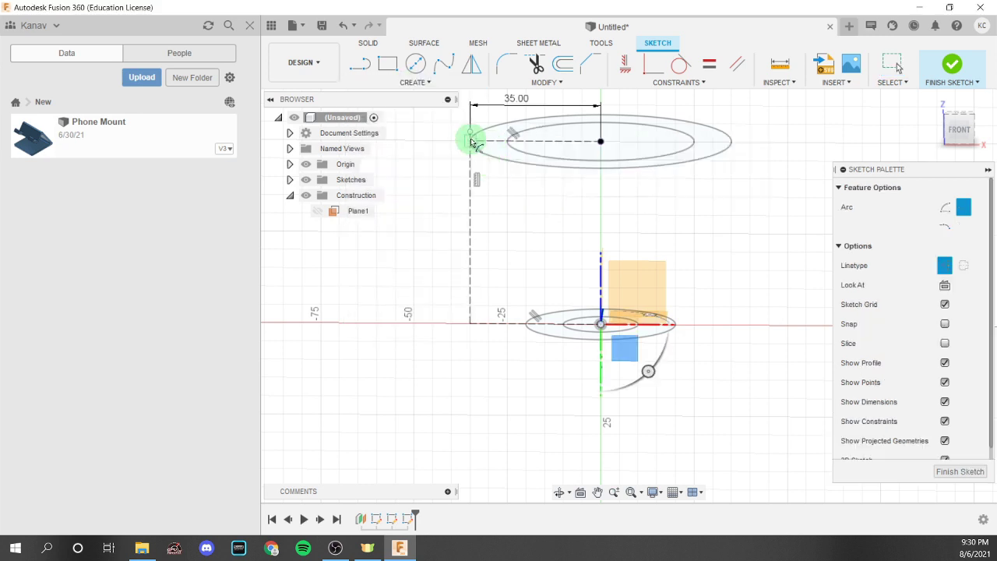
scroll(471, 143, "up", 5)
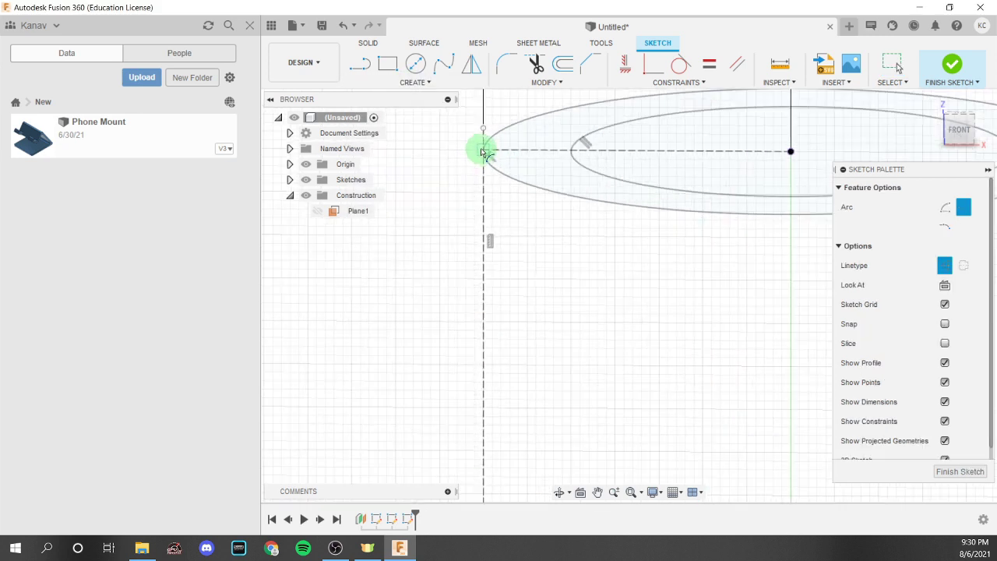
left_click(483, 151)
scroll(499, 125, "down", 4)
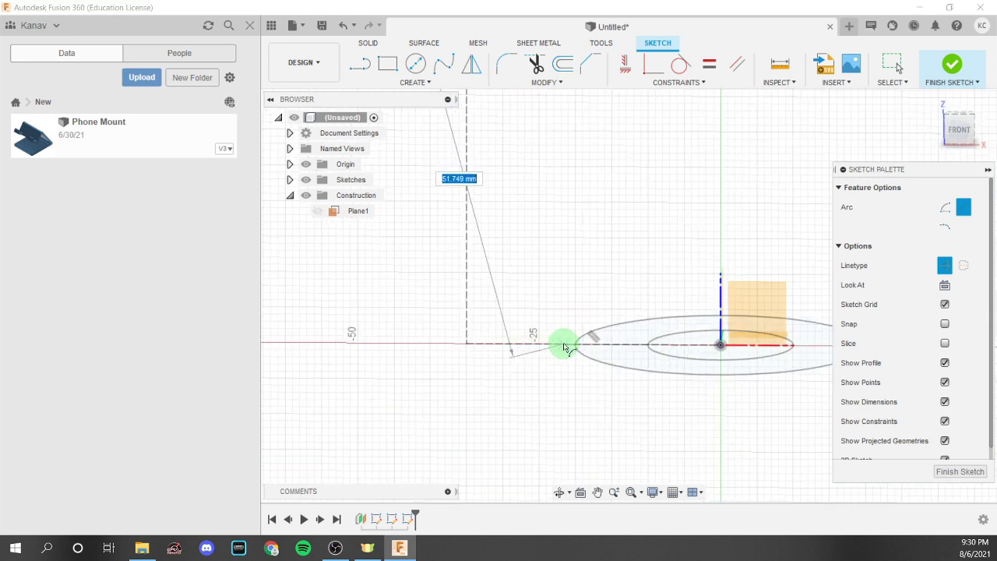
left_click(565, 344)
scroll(530, 234, "down", 3)
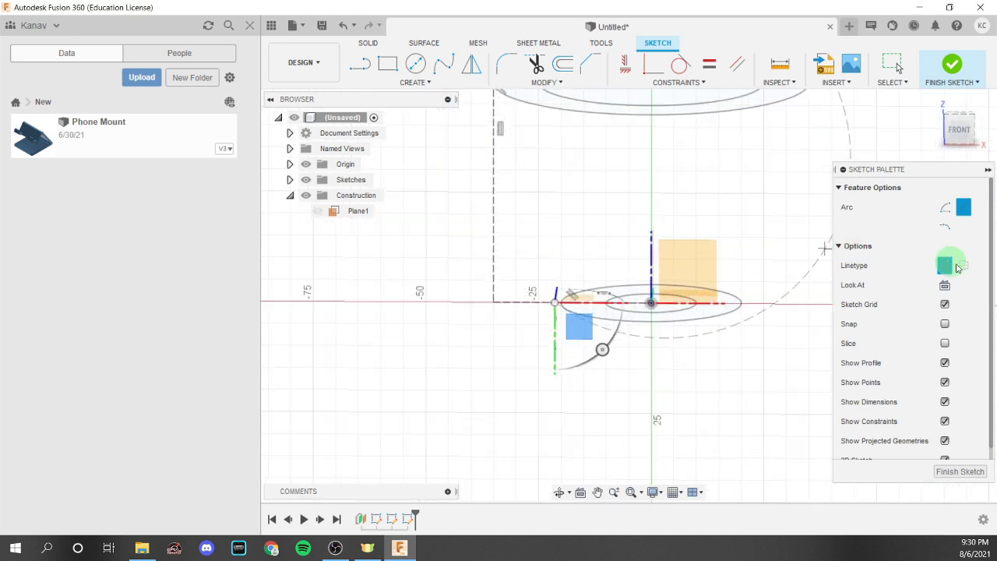
left_click(958, 267)
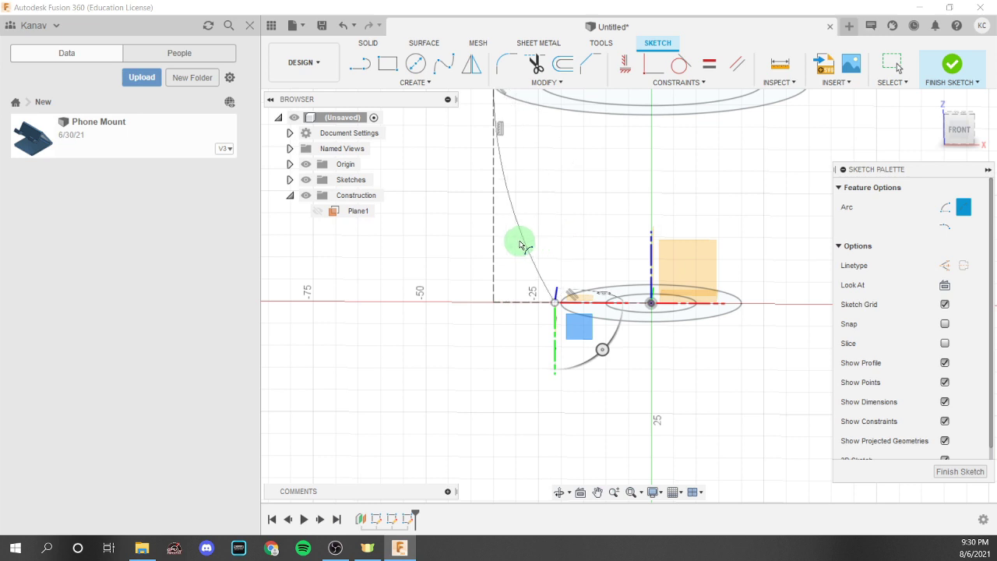
scroll(522, 240, "down", 2)
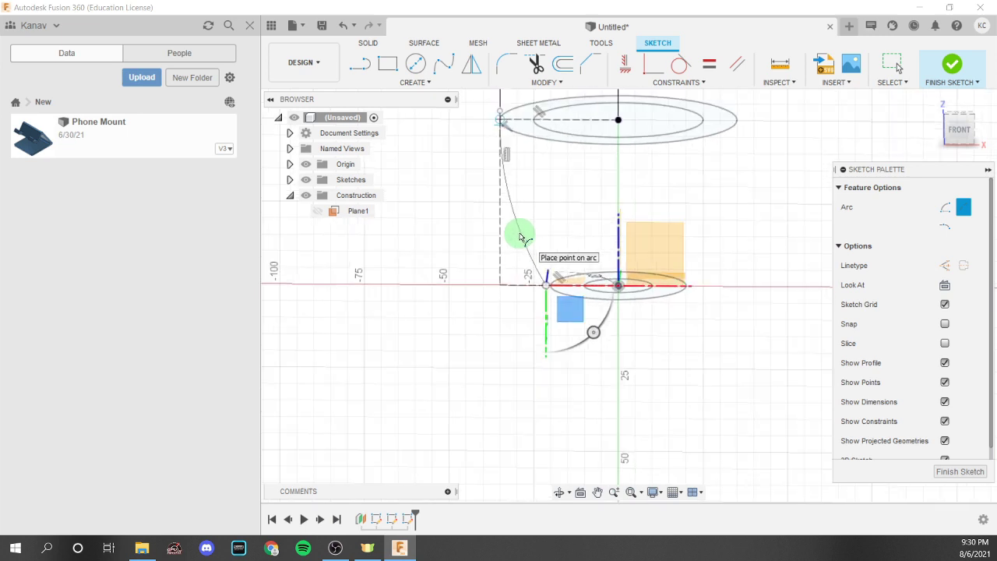
middle_click_drag(520, 238, 522, 259)
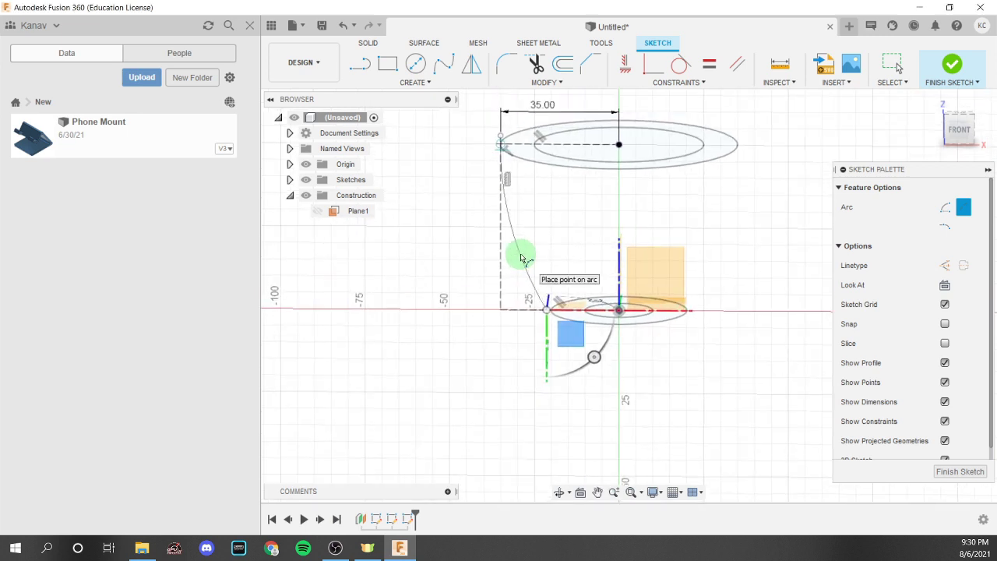
left_click(523, 225)
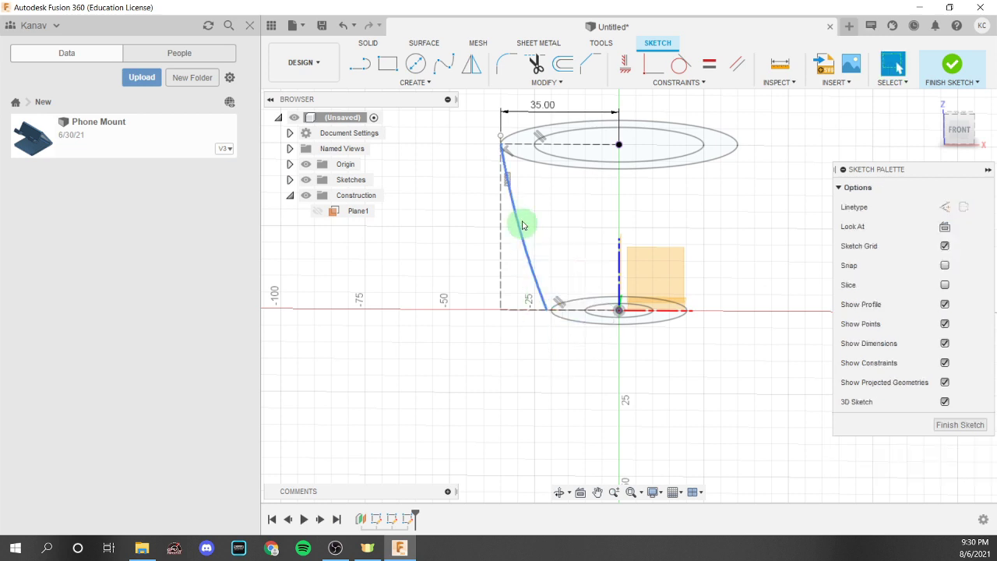
scroll(499, 209, "up", 1)
Step: Make the arc perpendicular to the dashed line and place its lower end 20 mm from centre
left_click(681, 65)
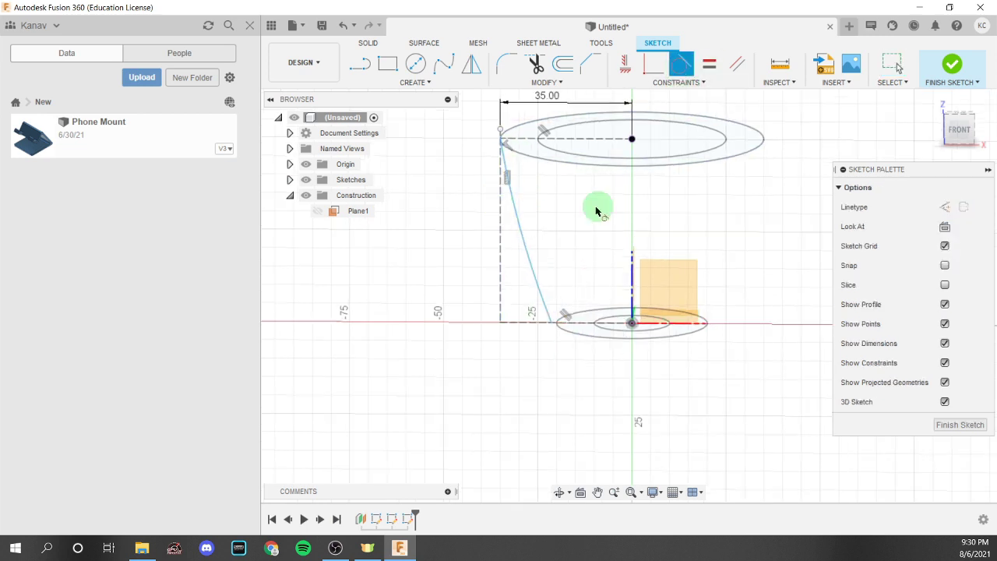
left_click(516, 223)
left_click(502, 234)
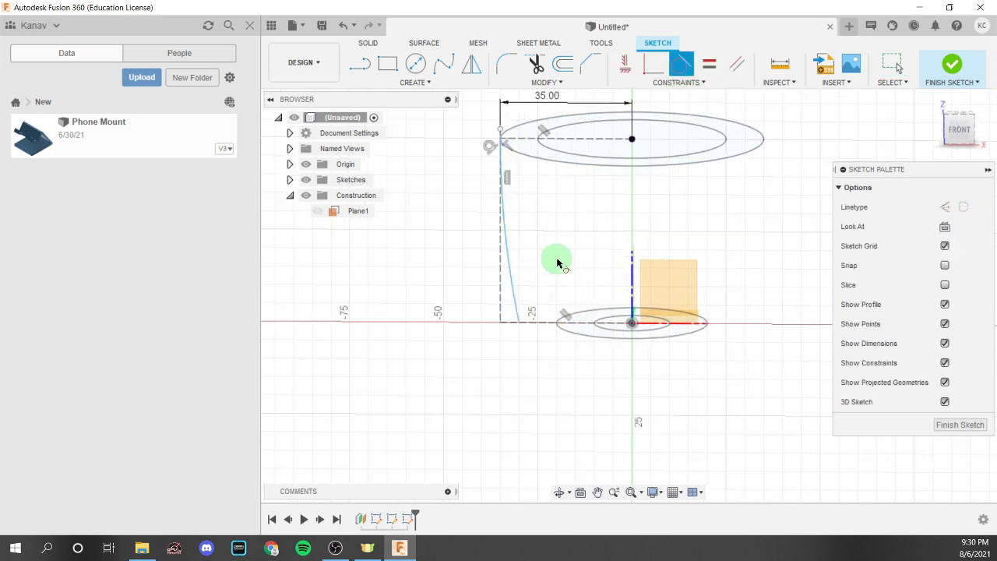
key("Escape")
middle_click_drag(533, 208, 519, 169)
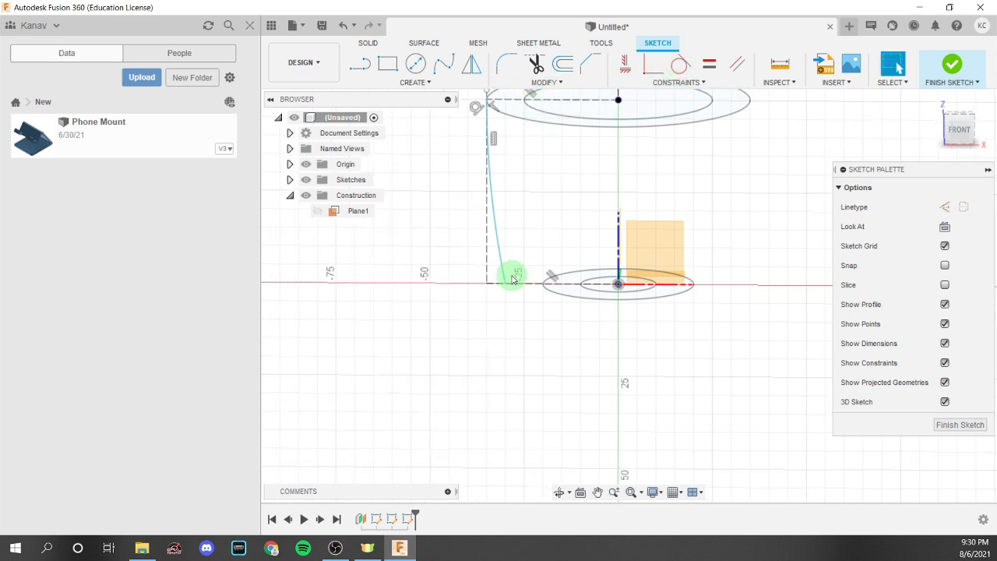
mouse_move(514, 275)
left_mouse_down()
mouse_move(519, 293)
mouse_move(508, 287)
left_mouse_up()
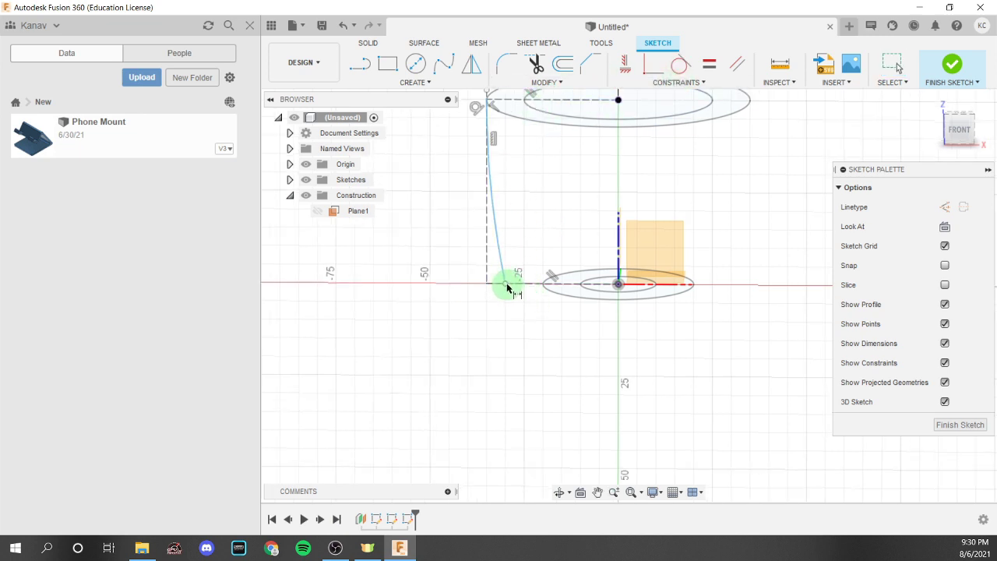
left_click(620, 289)
left_click(505, 283)
left_click(568, 247)
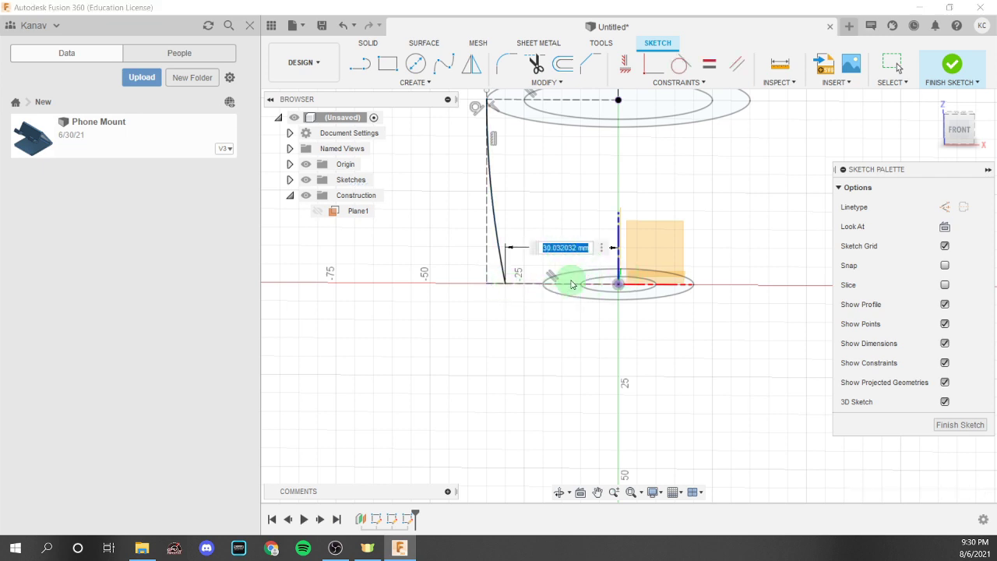
type("20")
key("Return")
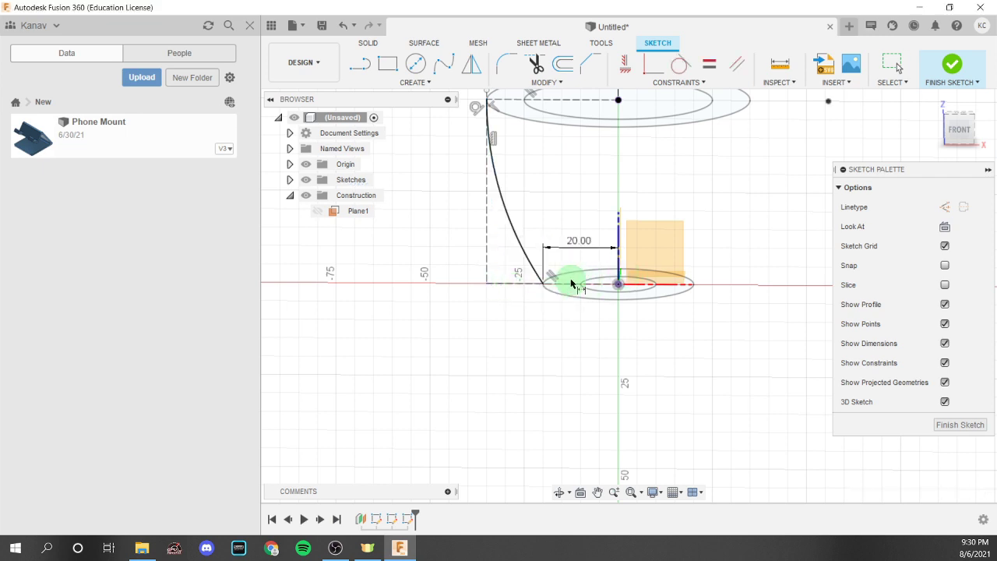
scroll(572, 283, "down", 2)
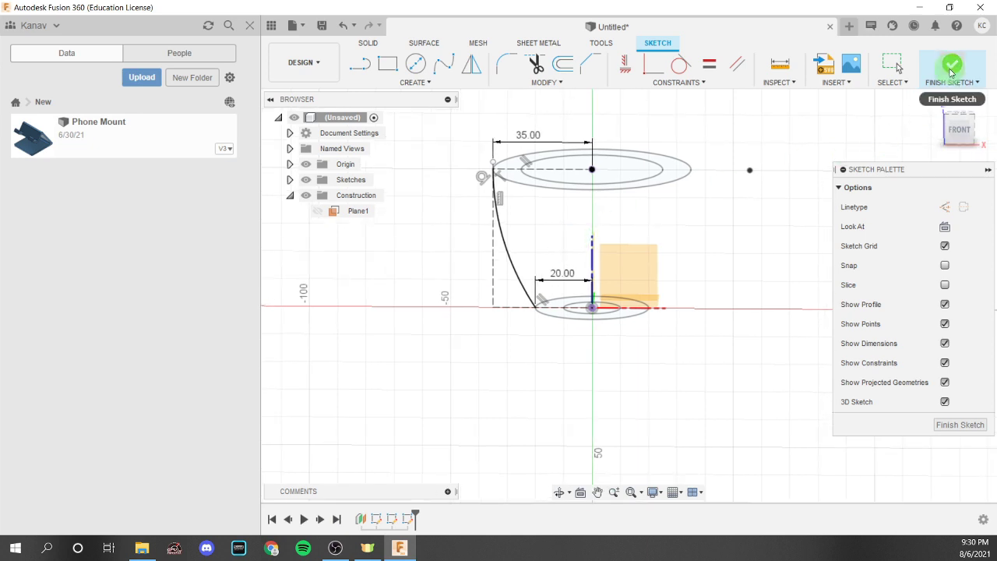
Step: Finish the sketch and start a loft with the top and lower rings as profiles
left_click(952, 64)
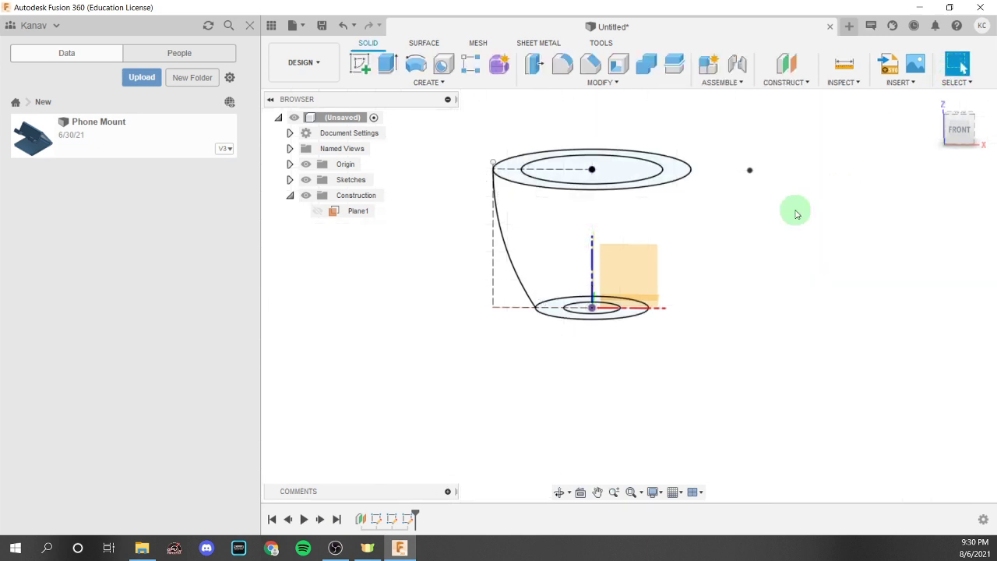
left_click(427, 83)
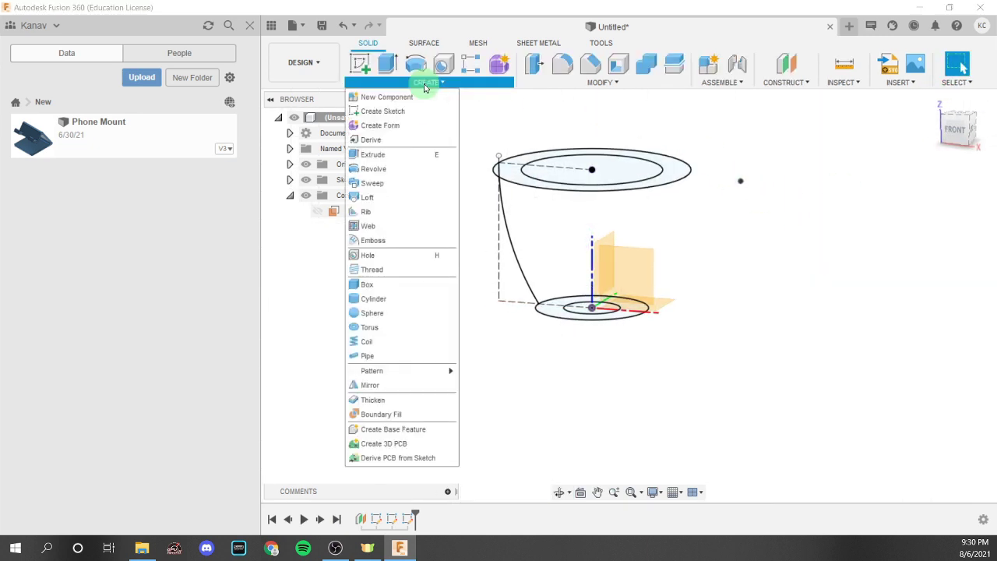
left_click(379, 196)
left_click(686, 177)
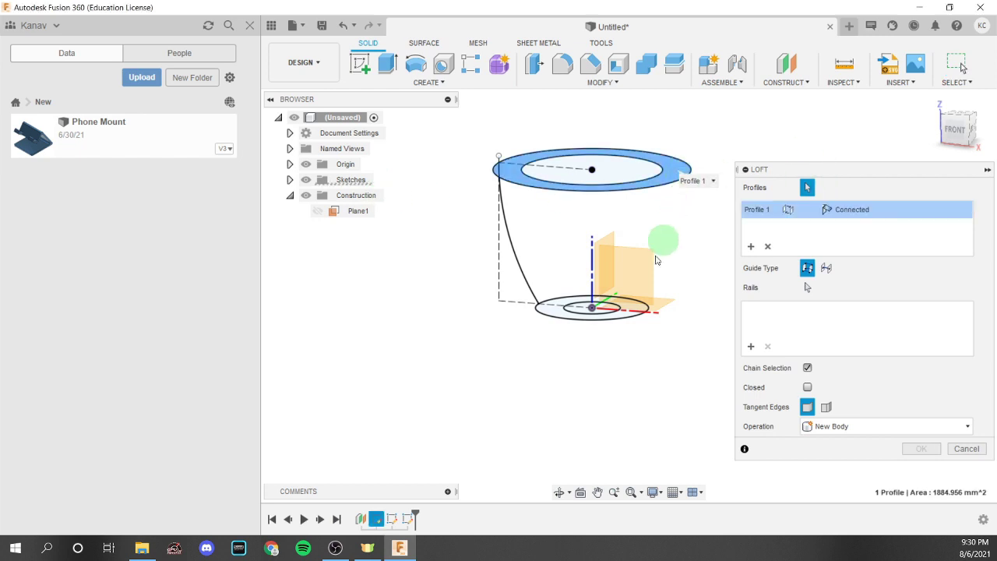
left_click(552, 308)
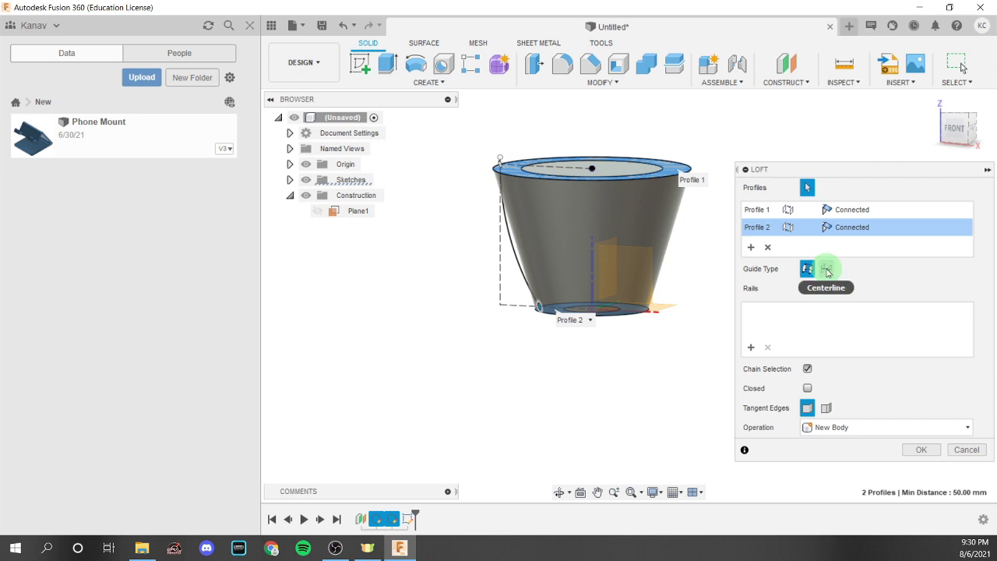
Step: Guide the loft with the curved arc as centerline and confirm the solid
left_click(827, 268)
left_click(510, 244)
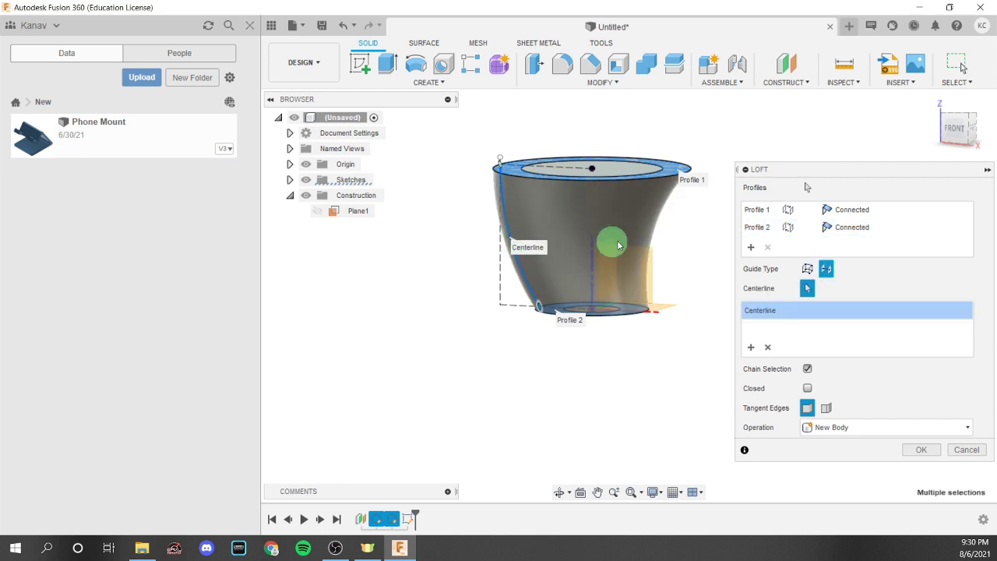
middle_click_drag(705, 239, 715, 241, "shift")
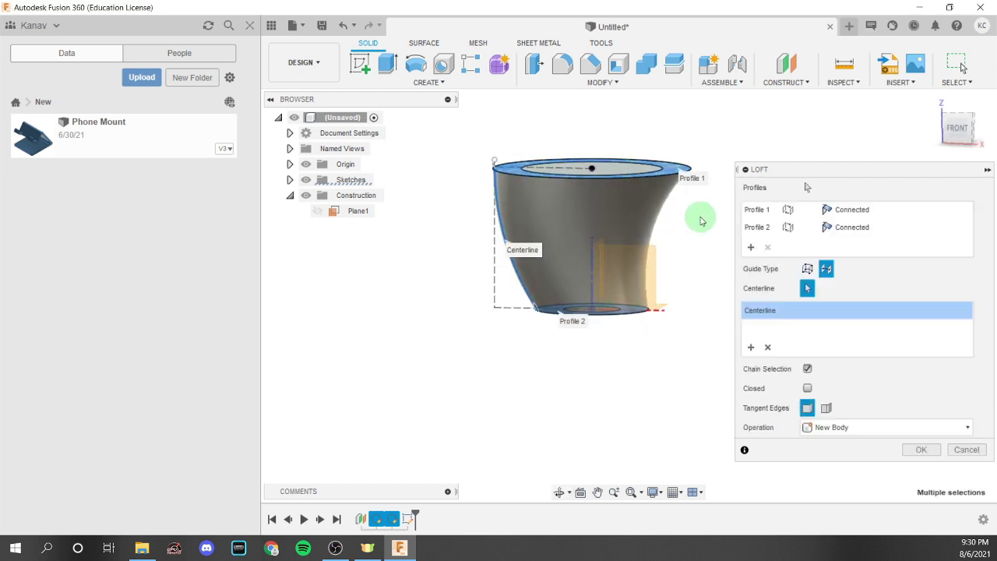
middle_click_drag(675, 267, 696, 260, "shift")
left_click(986, 137)
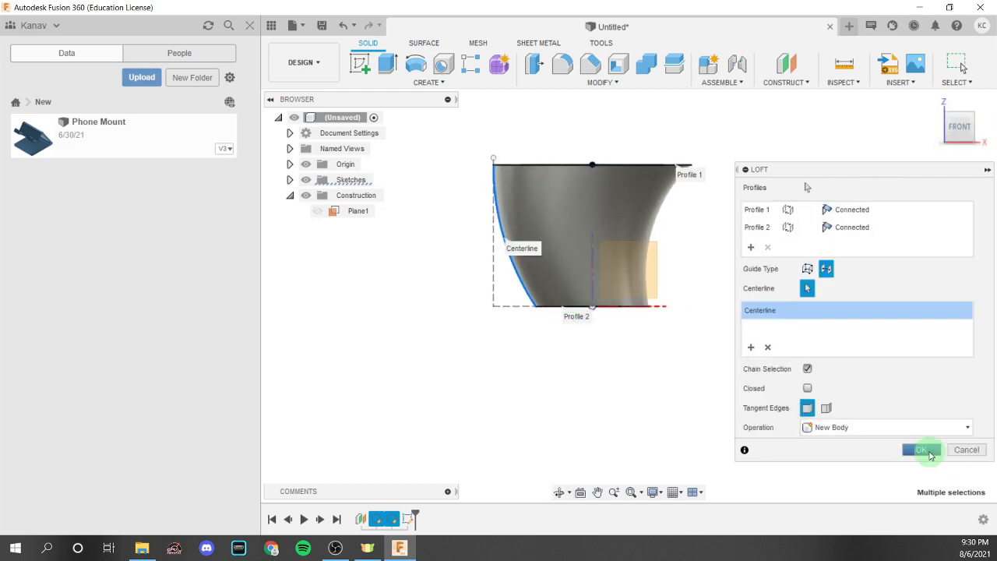
left_click(921, 450)
middle_click_drag(794, 337, 750, 269, "shift")
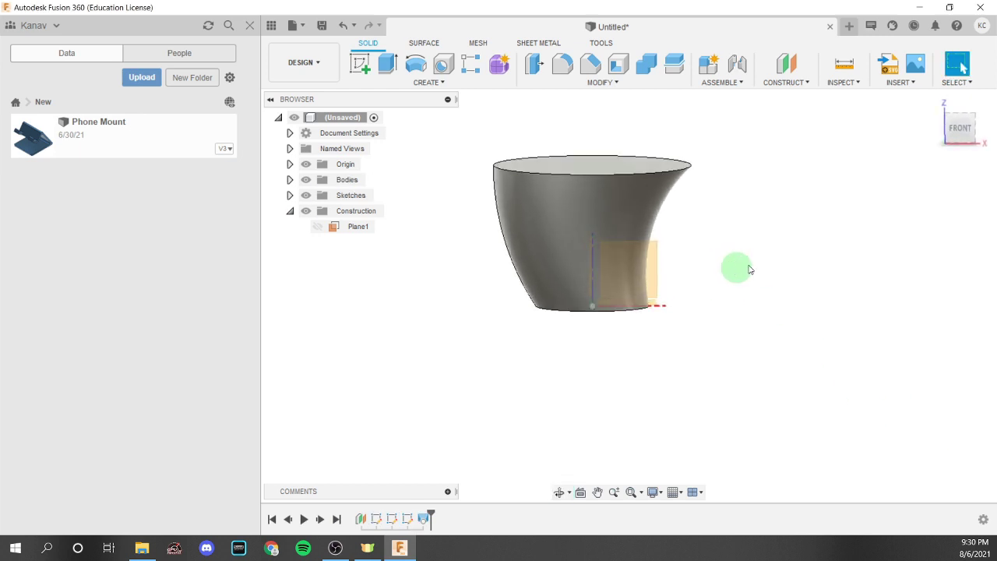
mouse_move(805, 176)
middle_mouse_down("shift")
mouse_move(786, 194)
mouse_move(501, 172)
mouse_move(508, 278)
mouse_move(679, 187)
mouse_move(494, 216)
mouse_move(523, 267)
mouse_move(536, 196)
mouse_move(514, 292)
middle_mouse_up("shift")
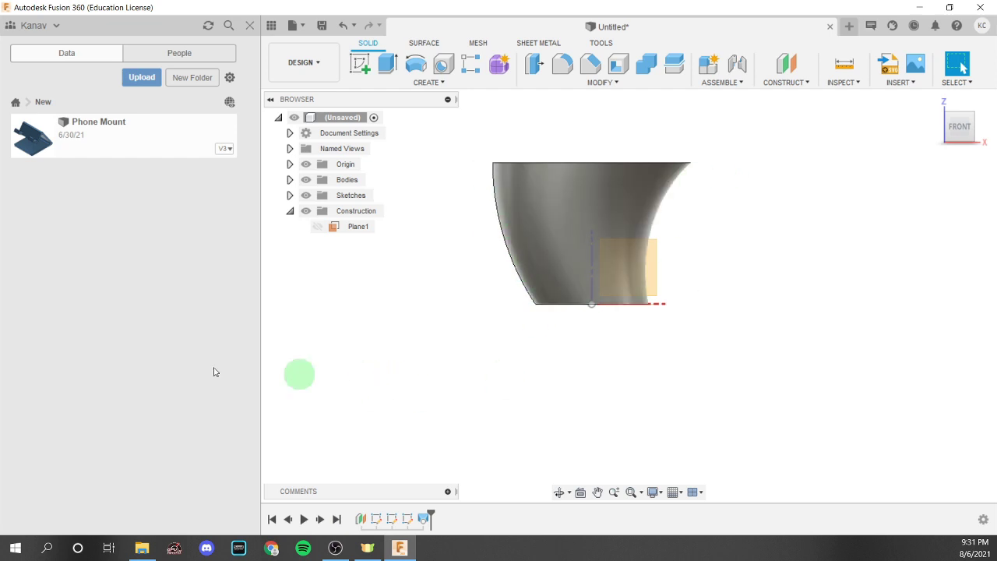
mouse_move(689, 281)
middle_mouse_down("shift")
mouse_move(741, 262)
mouse_move(720, 281)
middle_mouse_up("shift")
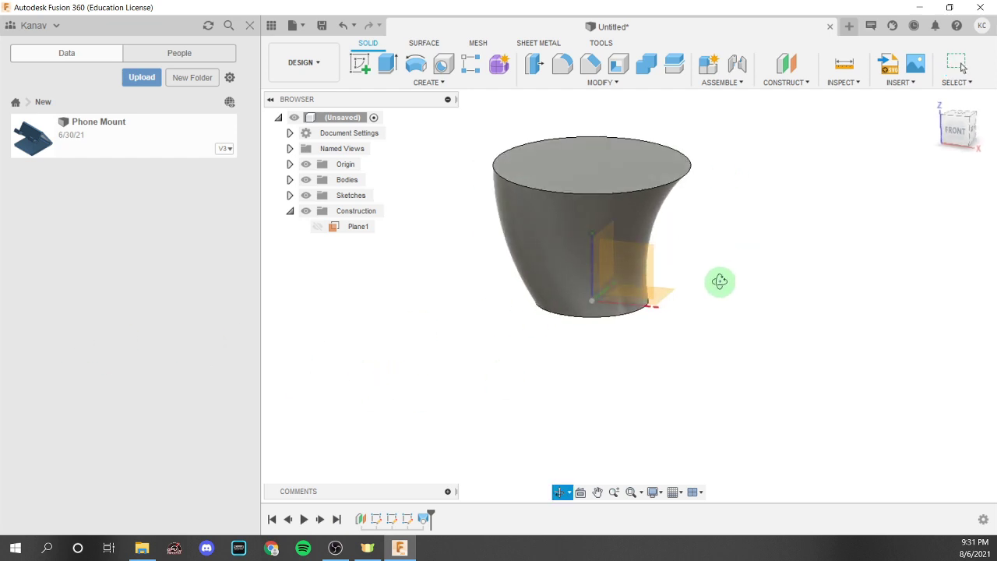